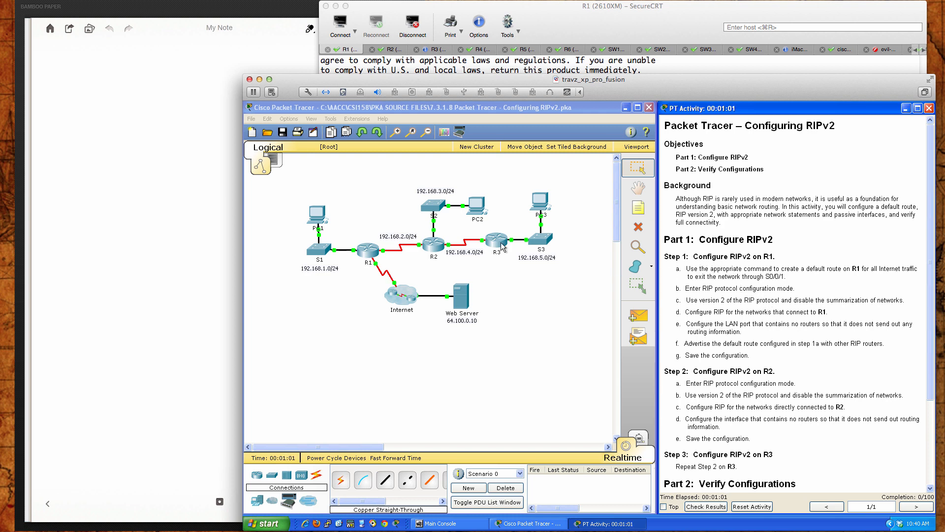
- Check the port names on R1's serial link to the Internet cloud and open R1's command-line interface
click(368, 254)
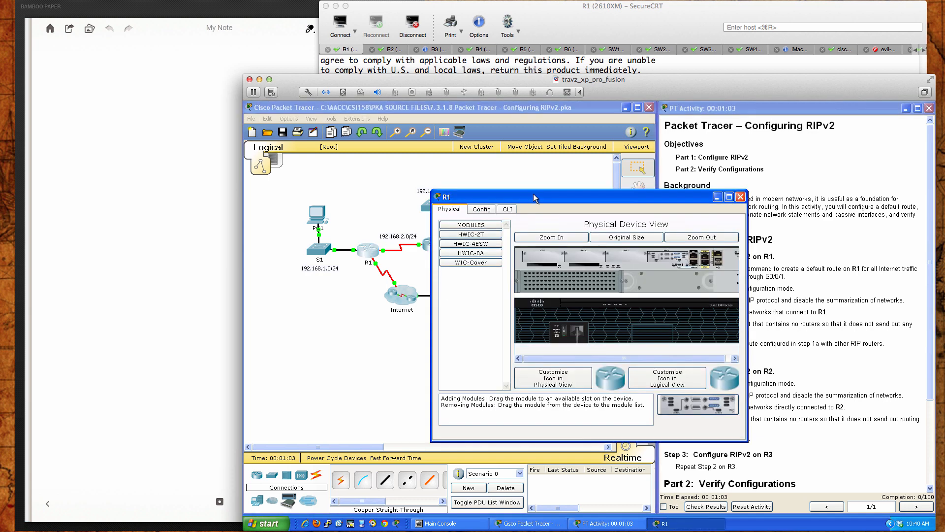
drag(537, 203, 406, 242)
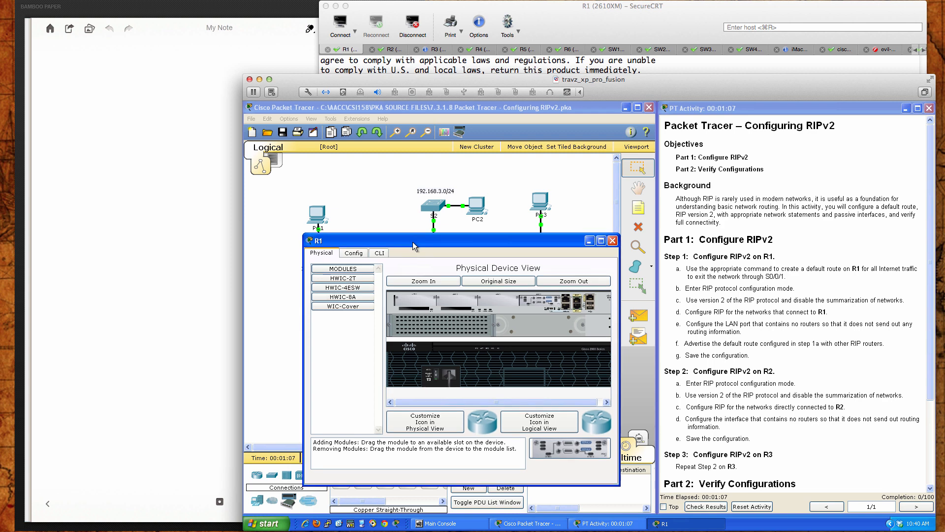
drag(413, 241, 393, 308)
click(378, 279)
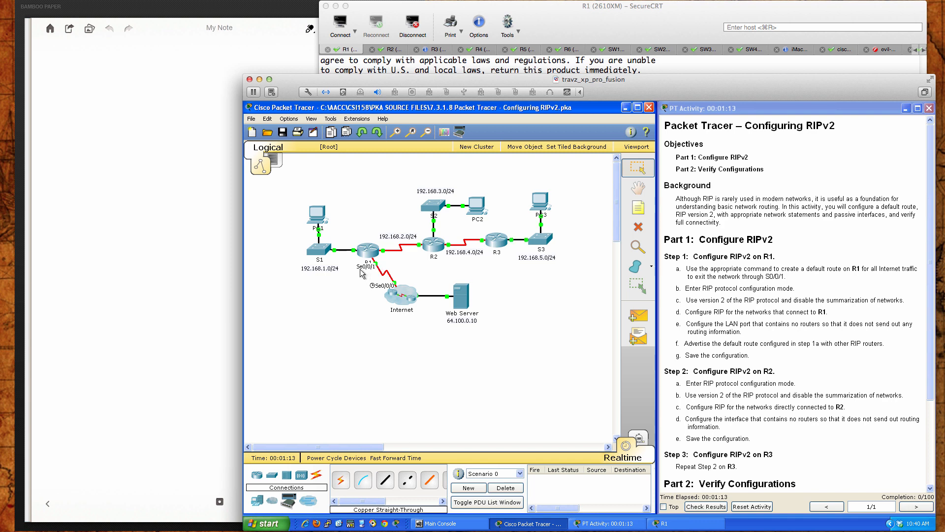
mouse_move(384, 269)
click(672, 524)
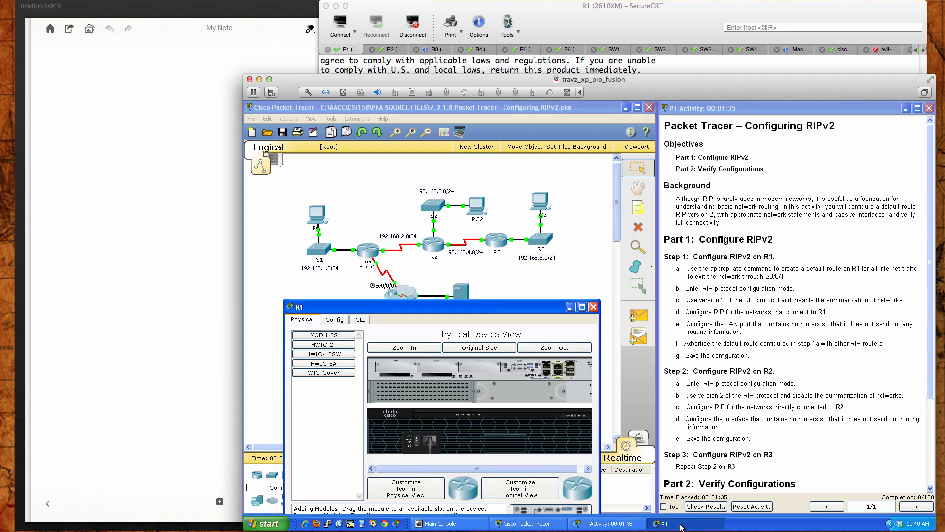
click(361, 319)
mouse_move(374, 309)
mouse_down()
mouse_move(374, 255)
mouse_move(372, 290)
mouse_up()
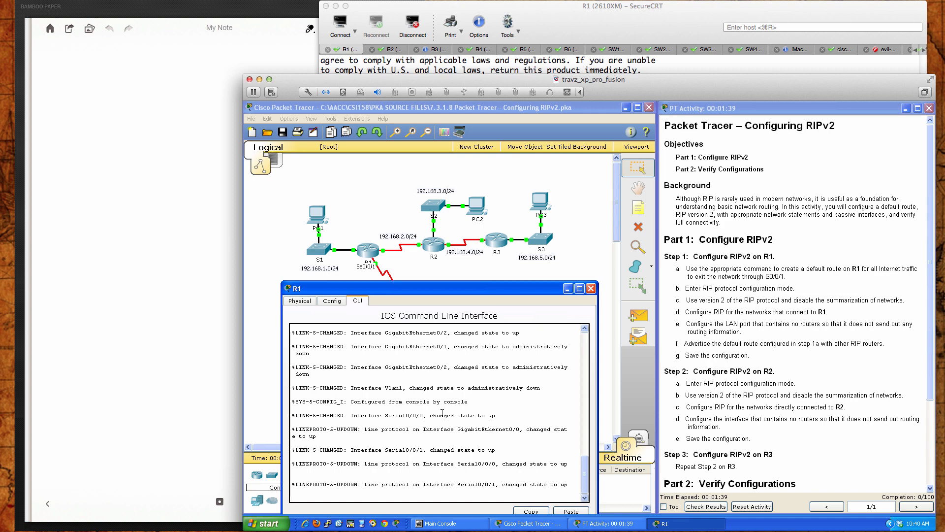
- Enter privileged mode and global configuration mode on R1 with en and conf t
key(Return)
key(Return)
key(Return)
text(en)
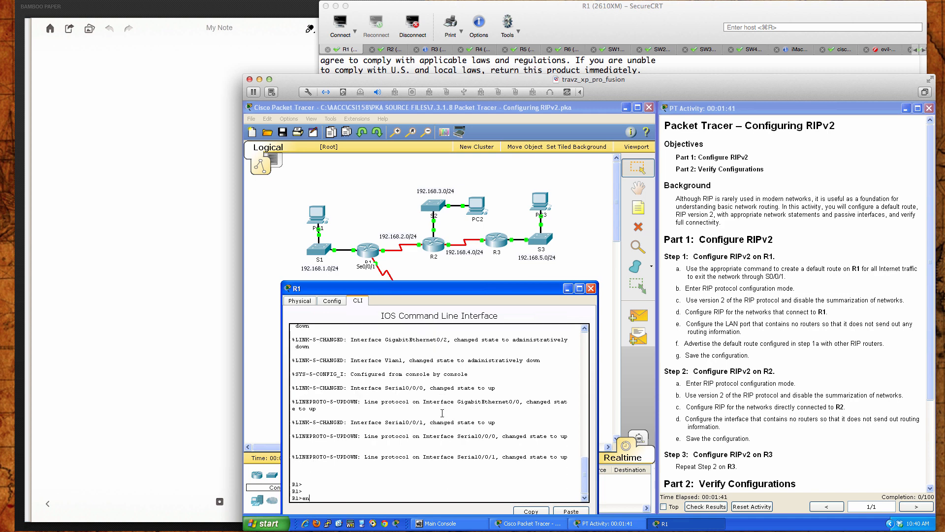
key(Return)
key(Return)
key(Return)
text(conf t)
key(Return)
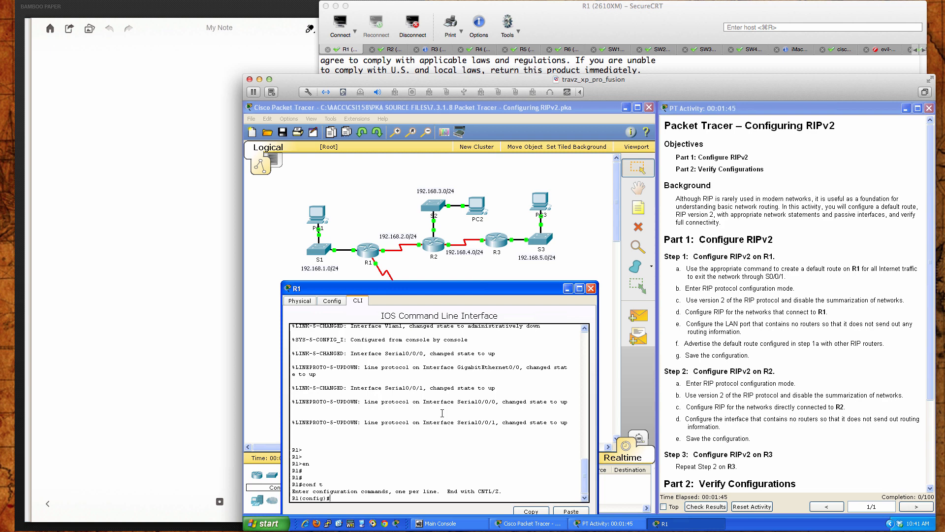
- Begin a default static route on R1 by entering ip route 0.0.0.0 0.0.0.0 without submitting it
text(ip route 0)
text(.0.0.0)
text( 0.0.0)
text(.0 )
text(s)
text(0/0/1)
key(BackSpace)
key(BackSpace)
key(BackSpace)
key(BackSpace)
key(BackSpace)
key(BackSpace)
text(19.1)
key(BackSpace)
text(2.168.99.)
key(BackSpace)
key(BackSpace)
key(BackSpace)
key(BackSpace)
key(BackSpace)
key(BackSpace)
key(BackSpace)
key(BackSpace)
key(BackSpace)
key(BackSpace)
key(BackSpace)
key(BackSpace)
key(BackSpace)
- Query the help for parameters following exit interface serial 0/0/1 in R1's default route command
text(s)
key(Tab)
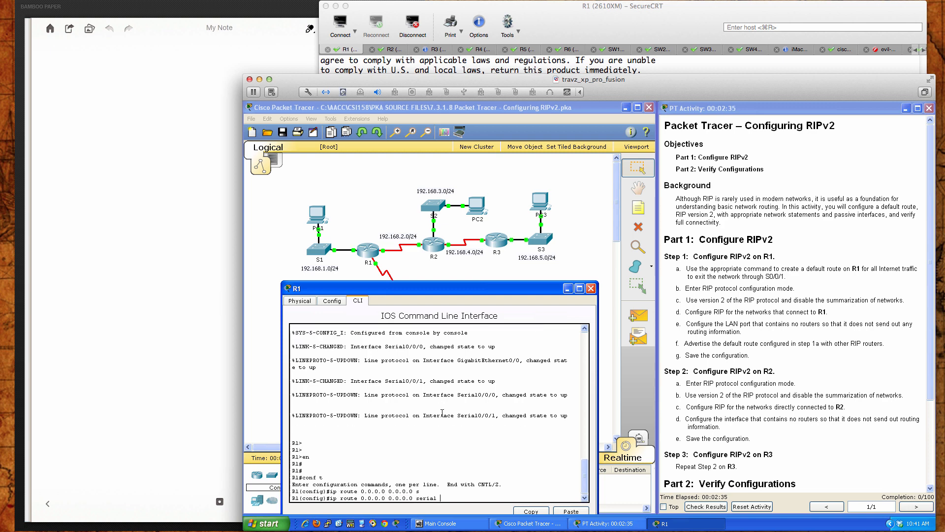
text(0/0/1 ?)
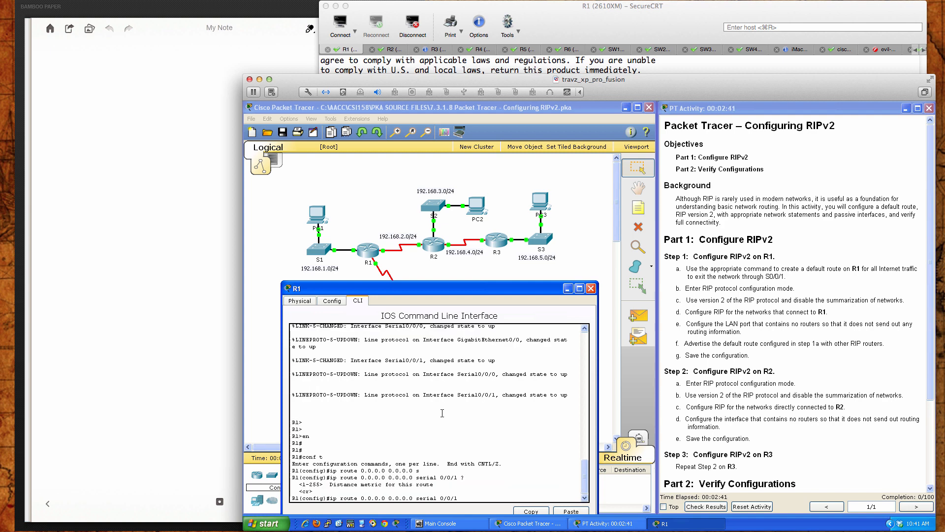
- Remove the serial 0/0/1 exit interface and query the help for forwarding targets accepted by R1's default route
key(BackSpace)
key(BackSpace)
key(BackSpace)
key(BackSpace)
key(BackSpace)
key(BackSpace)
key(BackSpace)
key(BackSpace)
key(BackSpace)
key(BackSpace)
key(BackSpace)
text(?)
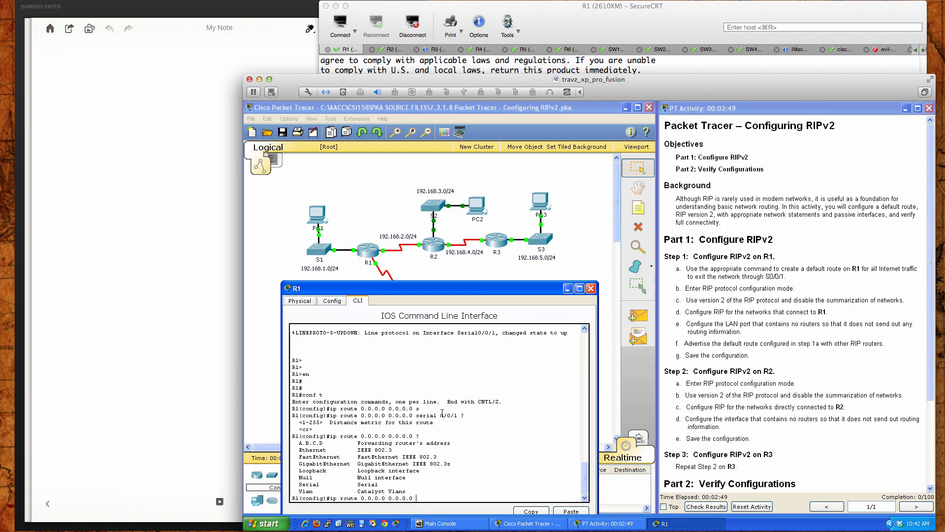
- Query the help for parameters following next hop 192.168.99.1 in R1's default route, and remove that address
text(192.168.99.1 ?)
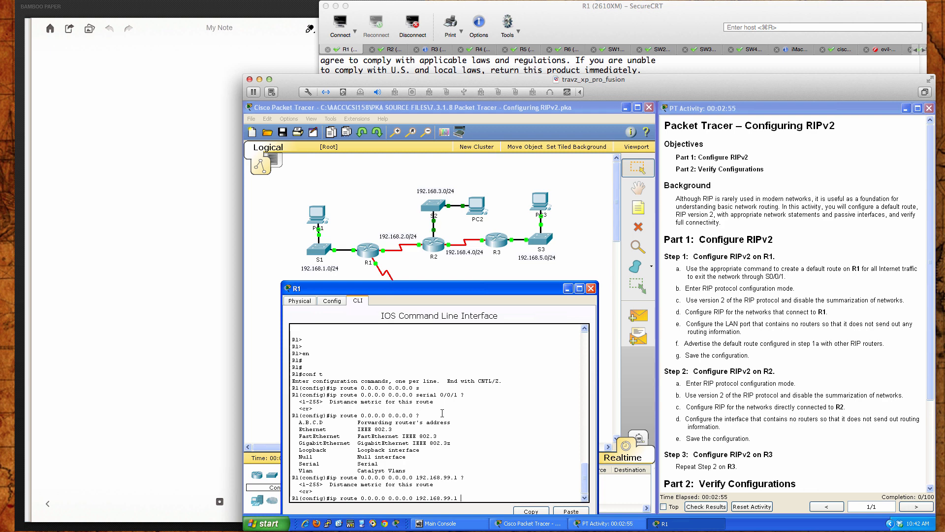
key(BackSpace)
key(BackSpace)
key(BackSpace)
key(BackSpace)
key(BackSpace)
key(BackSpace)
key(BackSpace)
key(BackSpace)
key(BackSpace)
key(BackSpace)
key(BackSpace)
key(BackSpace)
key(BackSpace)
- Switch to SecureCRT and display the running configuration in the R1 session with sh run
click(596, 25)
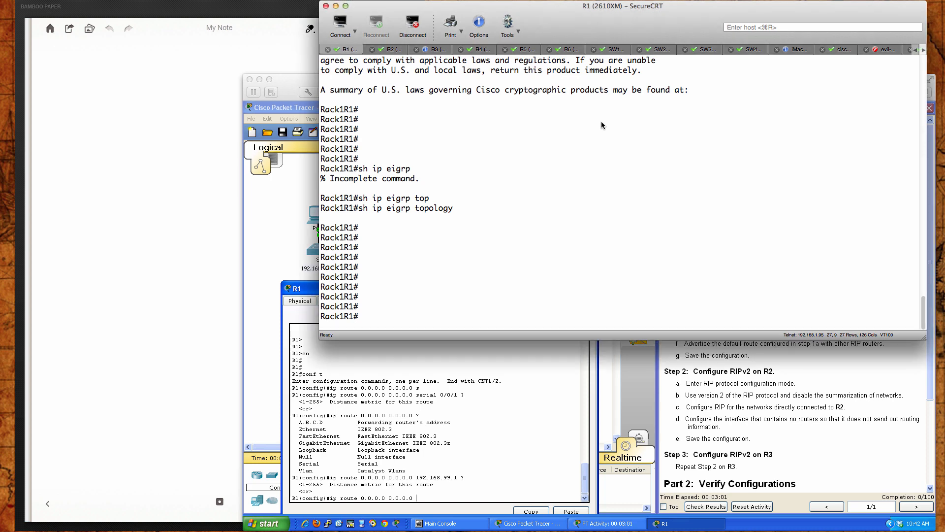
key(Return)
key(Return)
key(Return)
text(sh run)
key(Return)
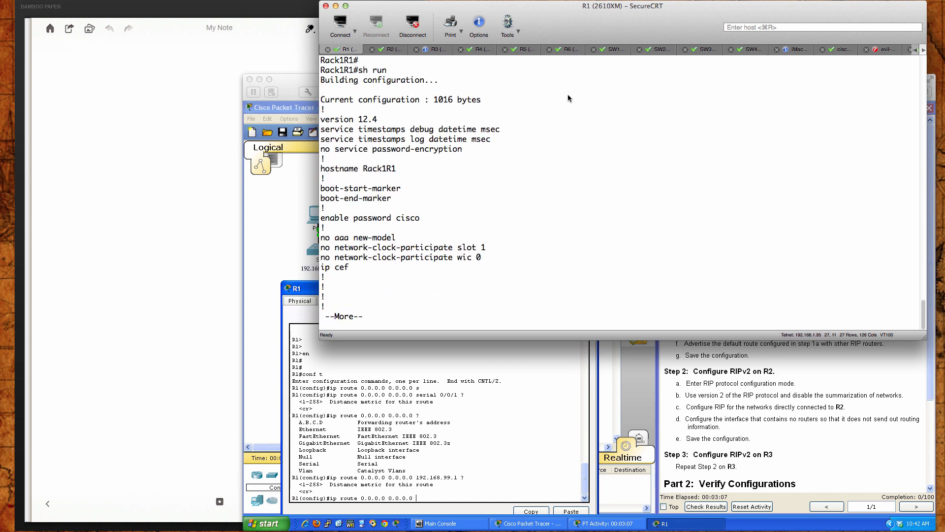
- Display the running configuration in the R5 session and examine the interface addresses through Serial0/0/0
click(527, 49)
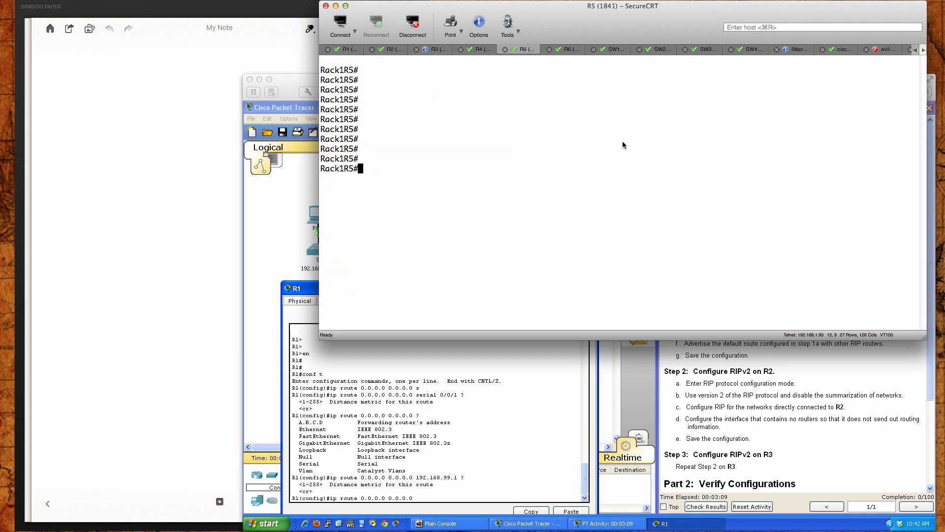
text(sh run)
key(Return)
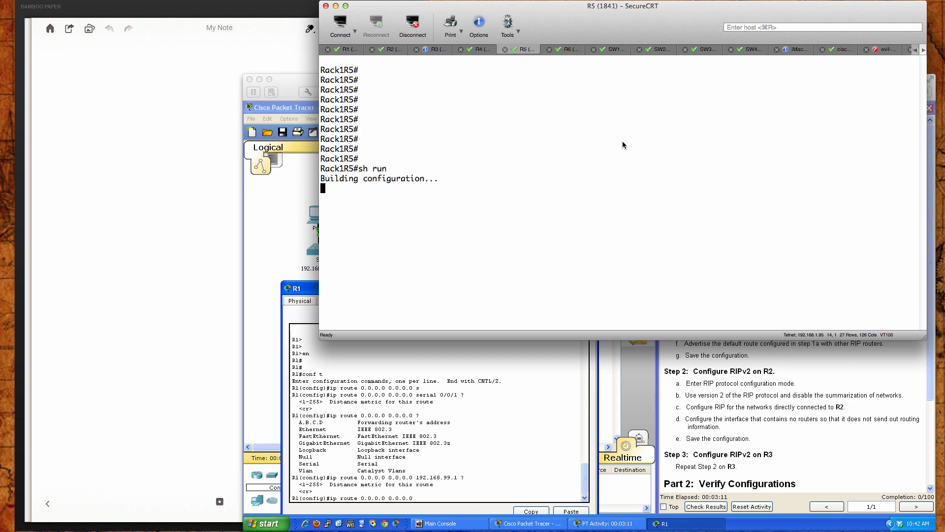
key(space)
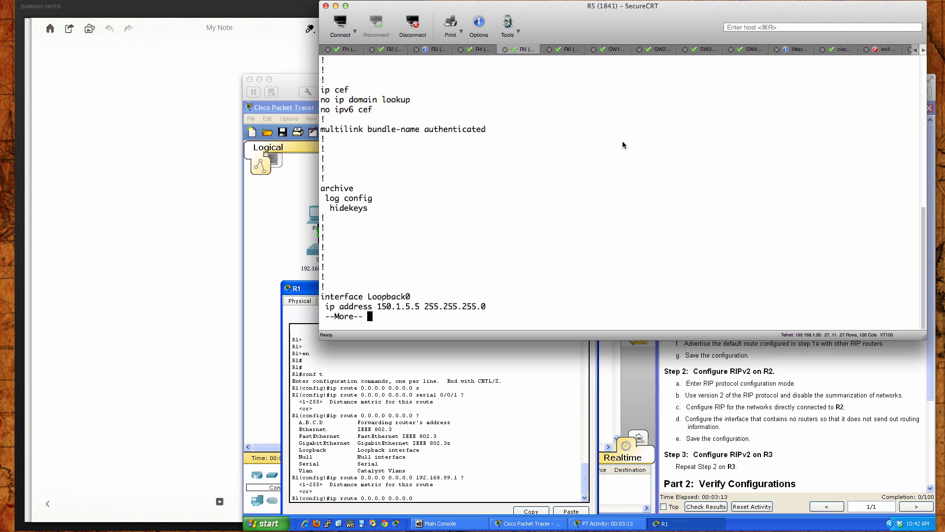
key(Return)
key(Return)
key(Return)
key(Return)
key(Return)
key(Return)
key(Return)
key(Return)
key(Return)
key(Return)
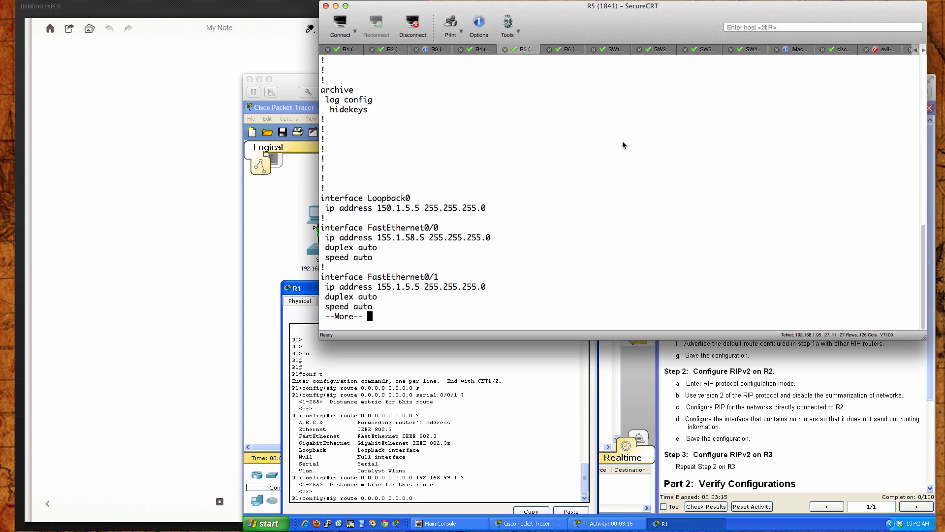
key(Return)
key(Return)
key(Return)
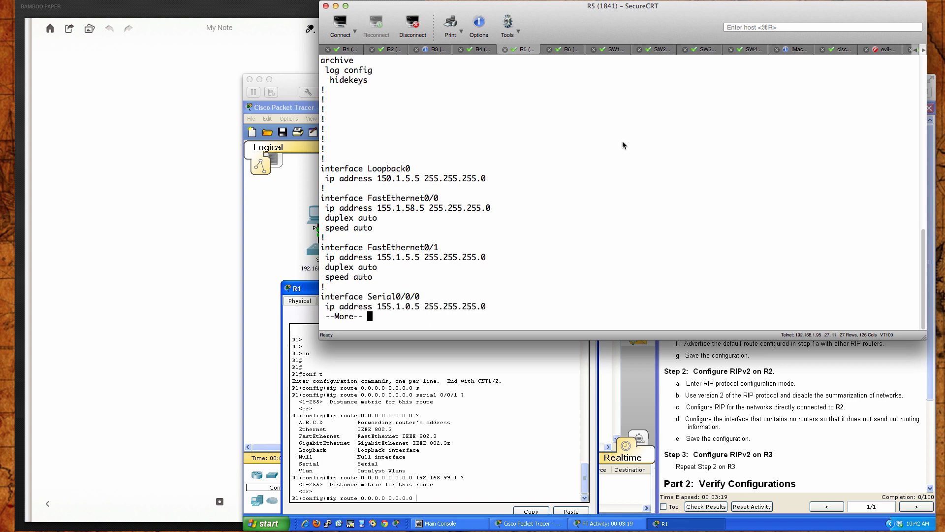
key(q)
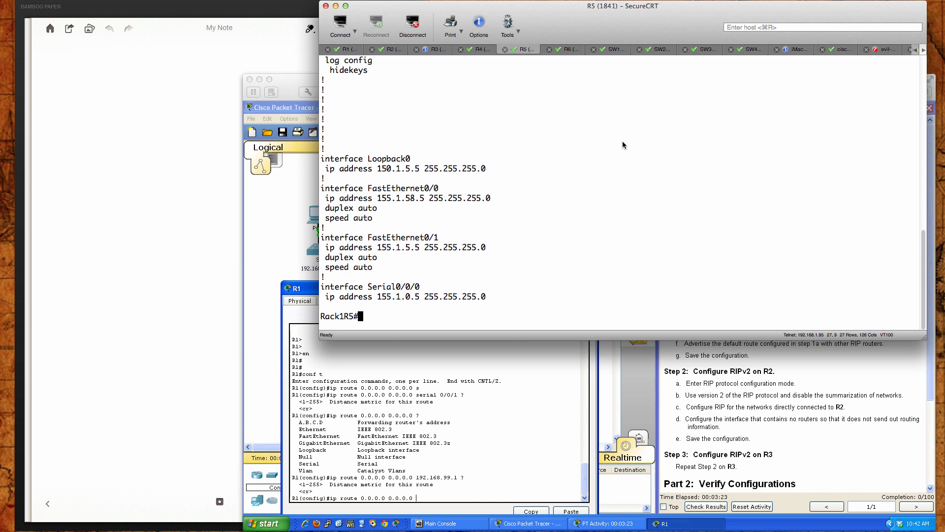
- Enter global configuration mode on R5 and query the help for targets after ip route 0.0.0.0 0.0.0.0
text(conf t)
key(Return)
text(ip r)
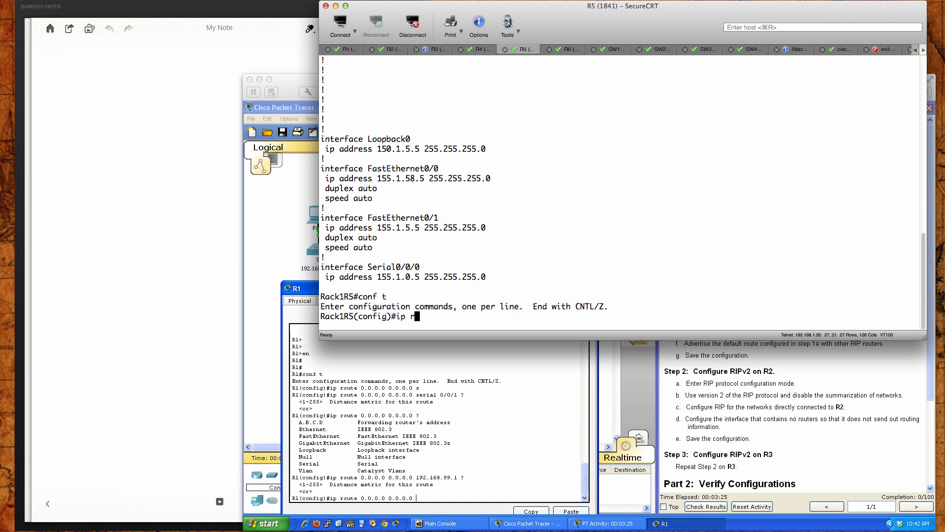
text(oute 0.0.0.0 0.0.0.0 ?)
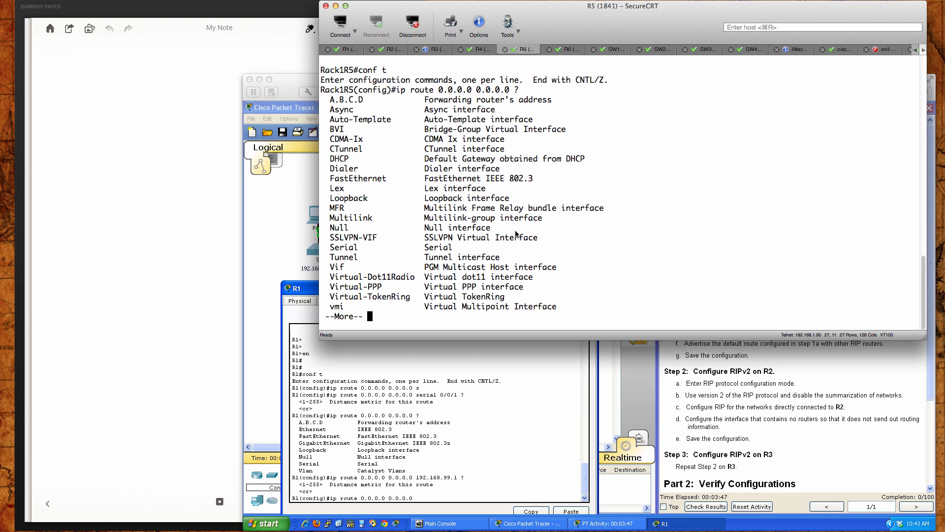
key(space)
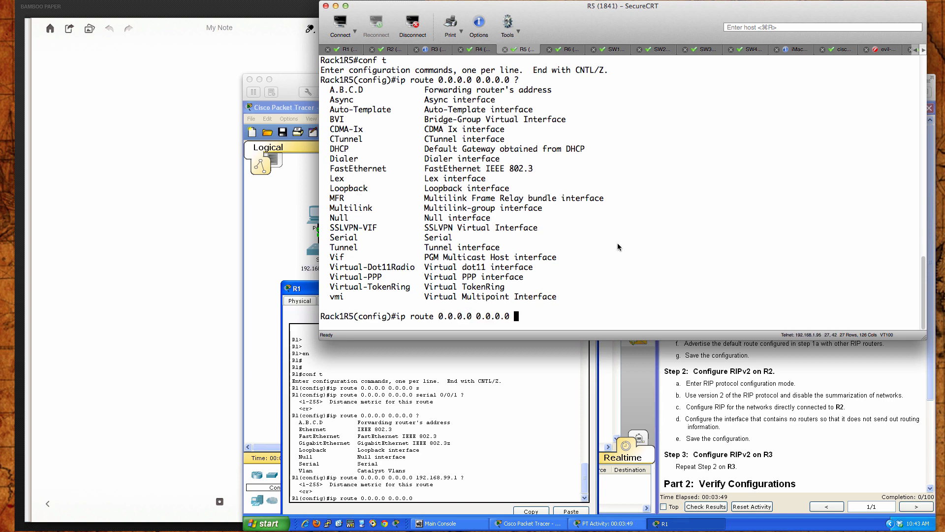
- Query the help for parameters following exit interface fastEthernet 0/1 in R5's default route command
text(f)
key(Tab)
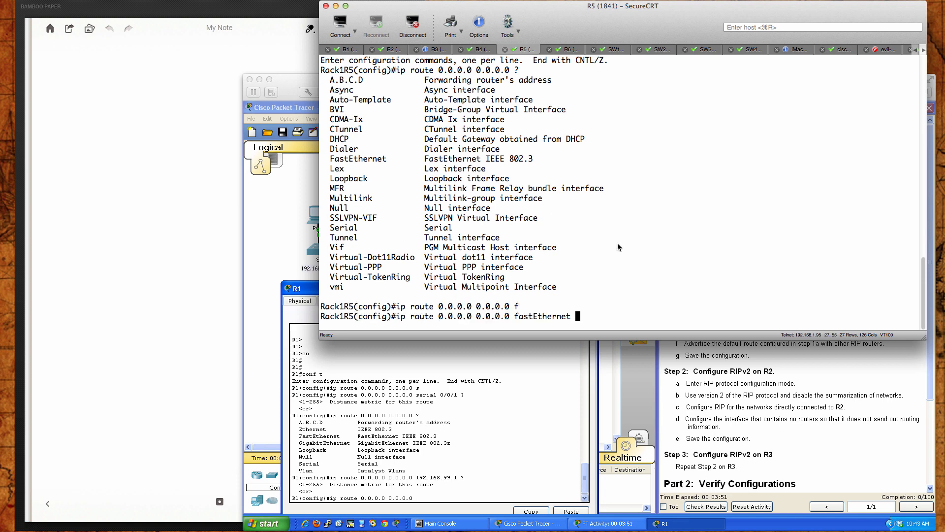
text(0/1 ?)
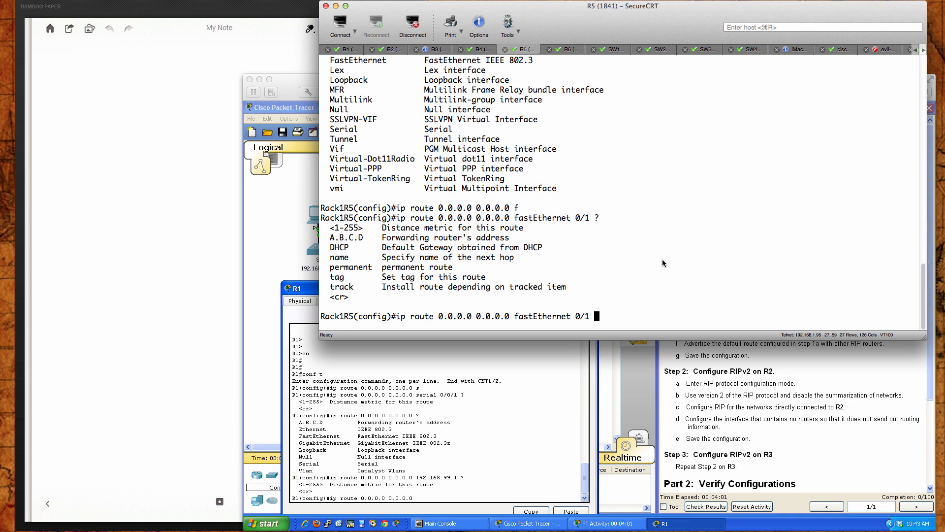
- Switch back to Packet Tracer and complete R1's default route with exit interface s0/0/1
click(482, 369)
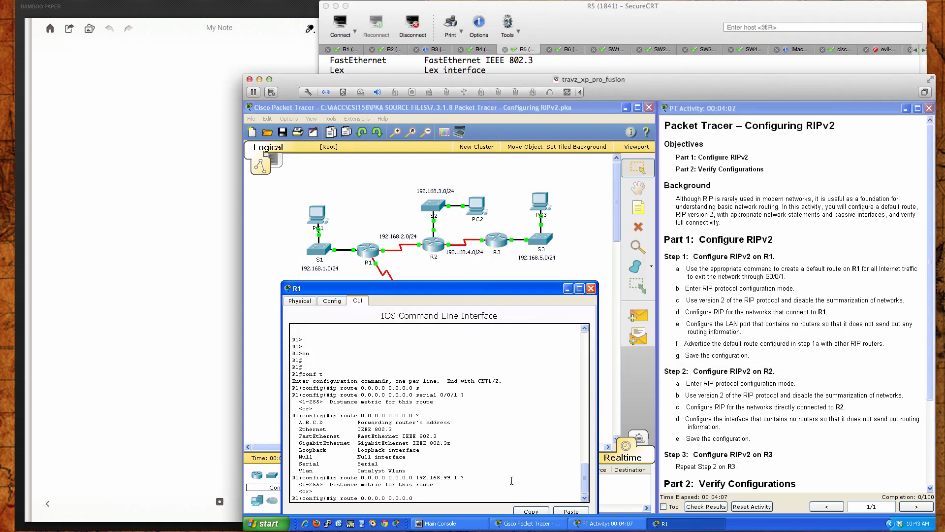
text(s0/0/0)
key(Return)
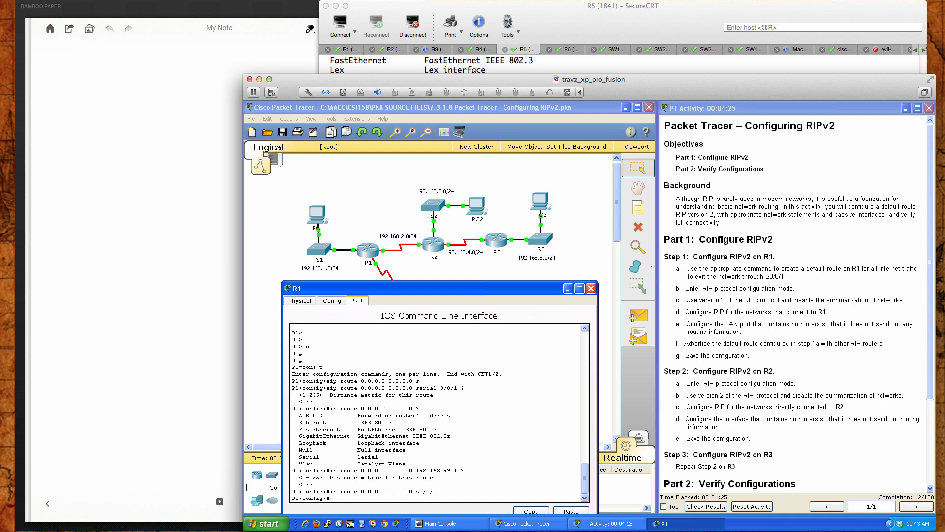
- Query the help for parameters following router rip in R1's global configuration mode
key(Return)
key(Return)
key(Return)
key(Return)
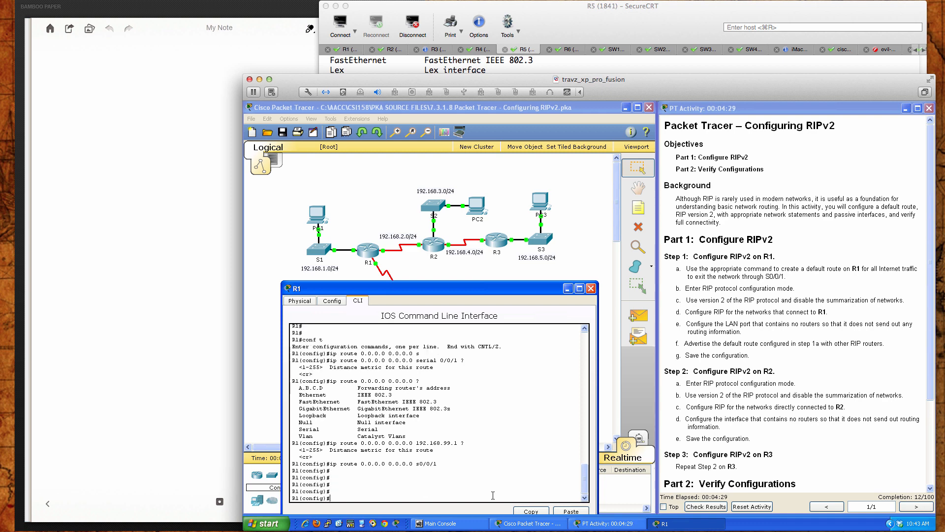
text(router rip ?)
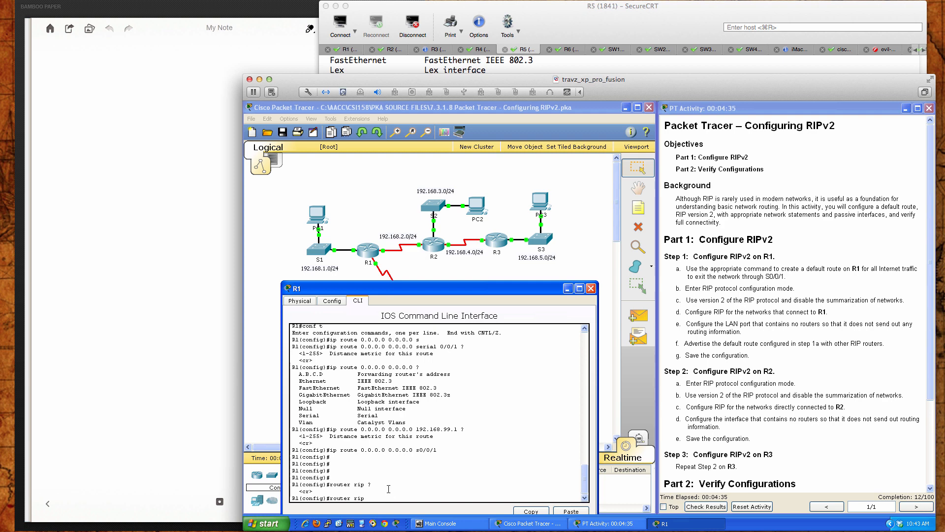
- Switch to the R5 session in SecureCRT and clear the unfinished default route command from its prompt
click(579, 18)
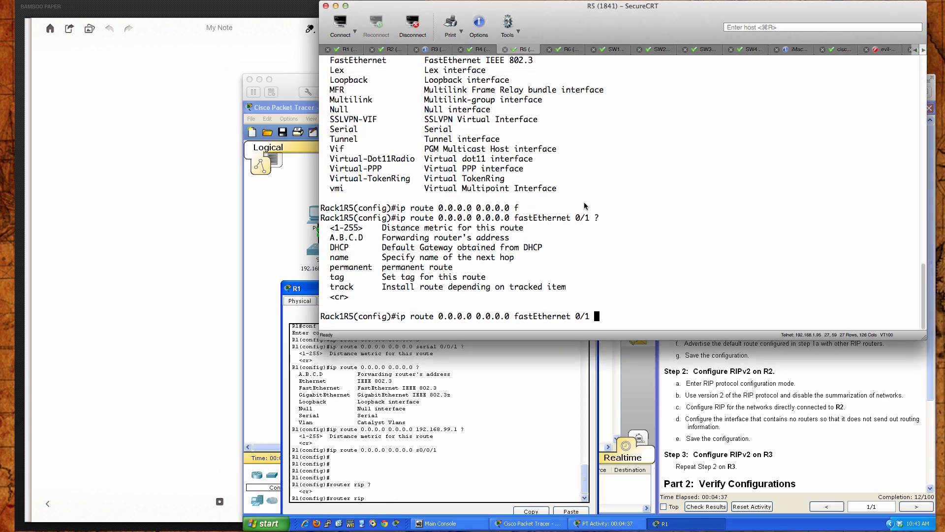
key(BackSpace)
key(BackSpace)
key(BackSpace)
key(BackSpace)
key(BackSpace)
key(BackSpace)
key(BackSpace)
key(BackSpace)
key(BackSpace)
key(BackSpace)
key(BackSpace)
key(BackSpace)
key(BackSpace)
key(BackSpace)
key(BackSpace)
key(BackSpace)
key(BackSpace)
key(BackSpace)
key(BackSpace)
key(BackSpace)
key(BackSpace)
key(BackSpace)
key(BackSpace)
key(BackSpace)
key(BackSpace)
key(BackSpace)
key(BackSpace)
key(BackSpace)
key(BackSpace)
key(BackSpace)
key(BackSpace)
key(BackSpace)
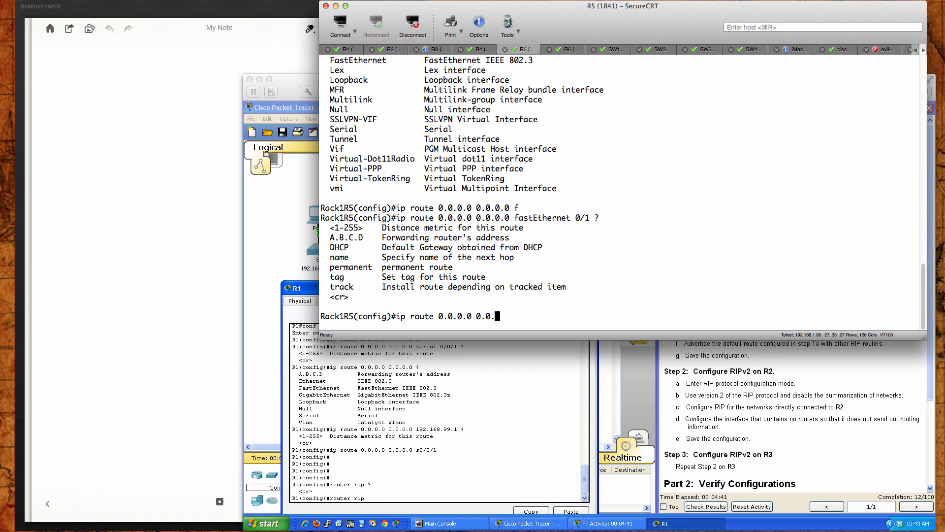
key(BackSpace)
key(BackSpace)
key(BackSpace)
key(BackSpace)
key(BackSpace)
key(BackSpace)
key(BackSpace)
key(BackSpace)
key(BackSpace)
- Query the help for parameters following router rip on R5
text(router )
text(r)
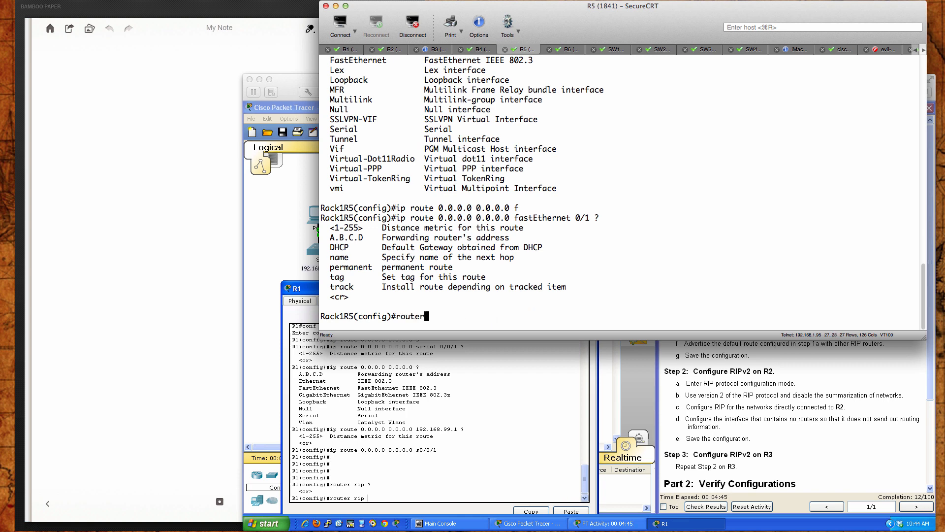
key(Tab)
text(rip ?)
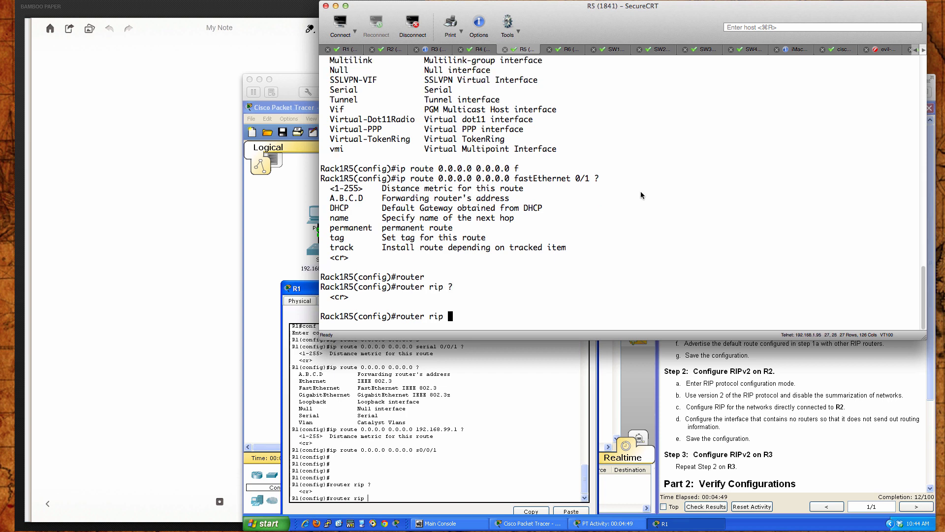
- Query the help for parameters following router eigrp on R5
key(BackSpace)
key(BackSpace)
key(BackSpace)
key(BackSpace)
text(eip)
key(Tab)
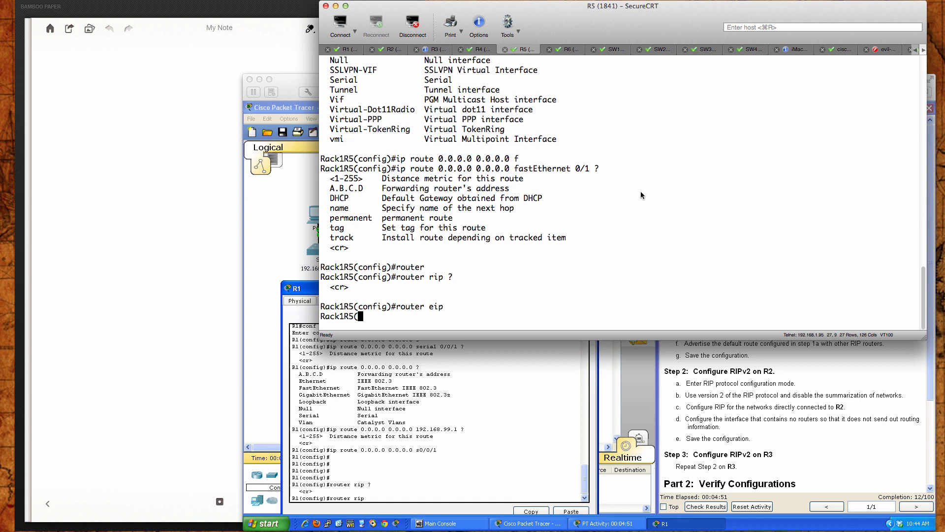
key(BackSpace)
text(r)
key(BackSpace)
text(g)#router eigrp)
key(Tab)
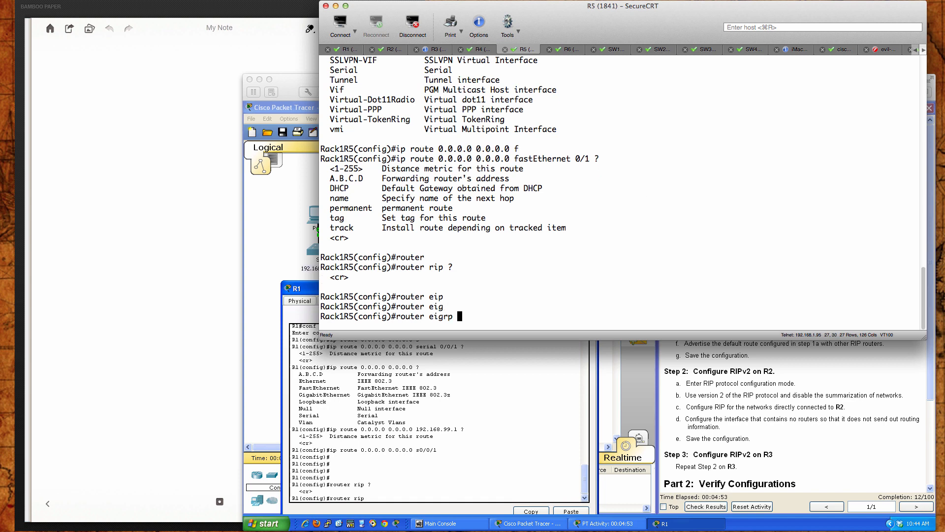
text(?)
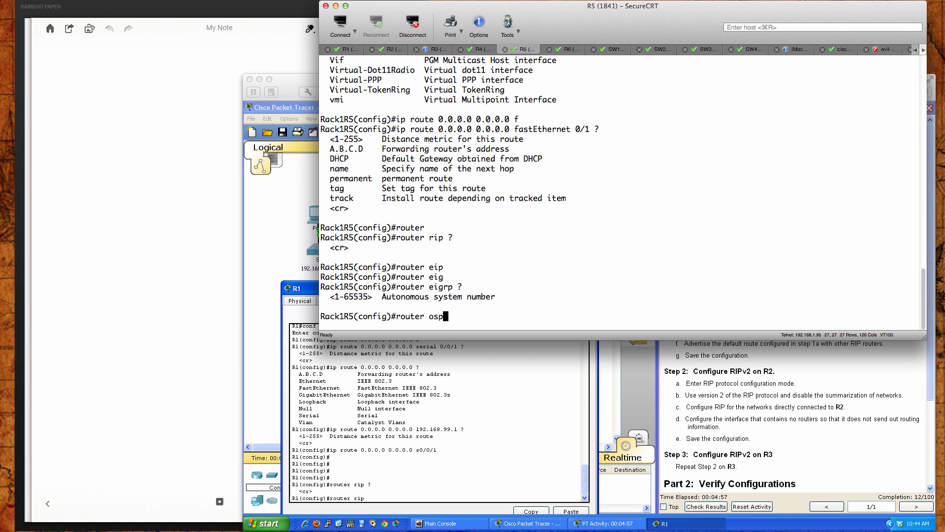
- Query the help for parameters following router ospf and router bgp on R5
text(?)
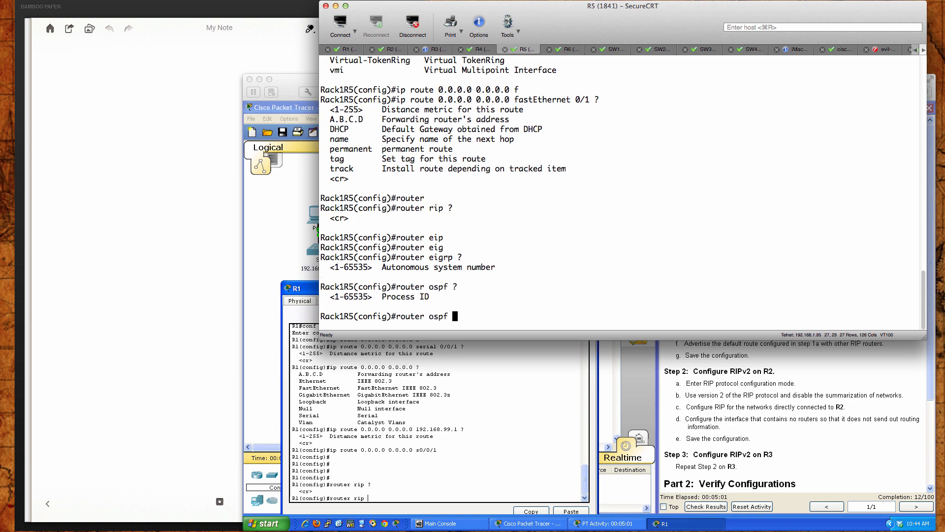
key(BackSpace)
key(BackSpace)
key(BackSpace)
text(bgp ?)
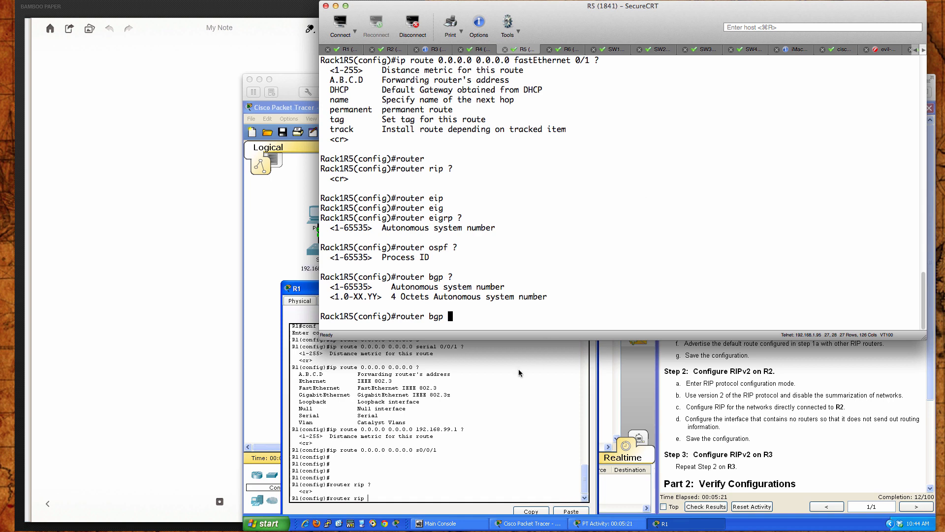
- Switch back to Packet Tracer, enter RIP configuration mode on R1 and list its available commands
click(516, 383)
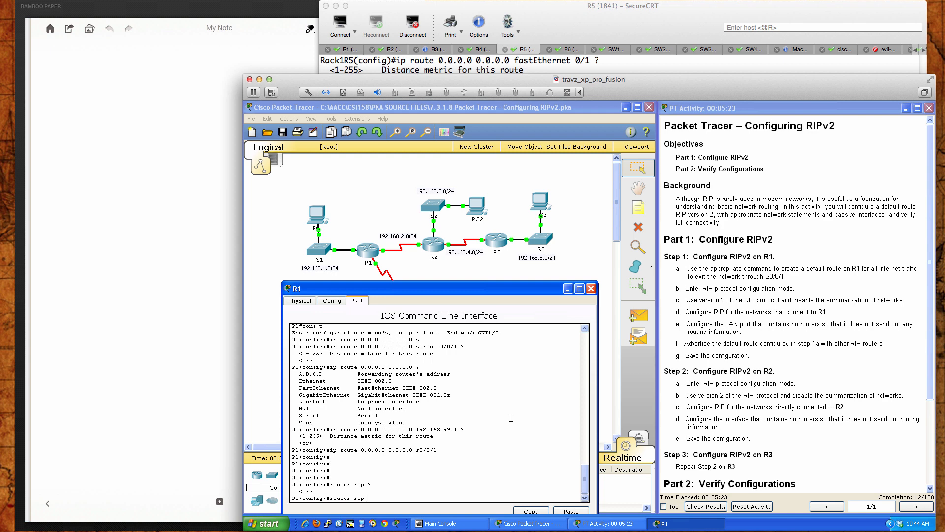
key(Return)
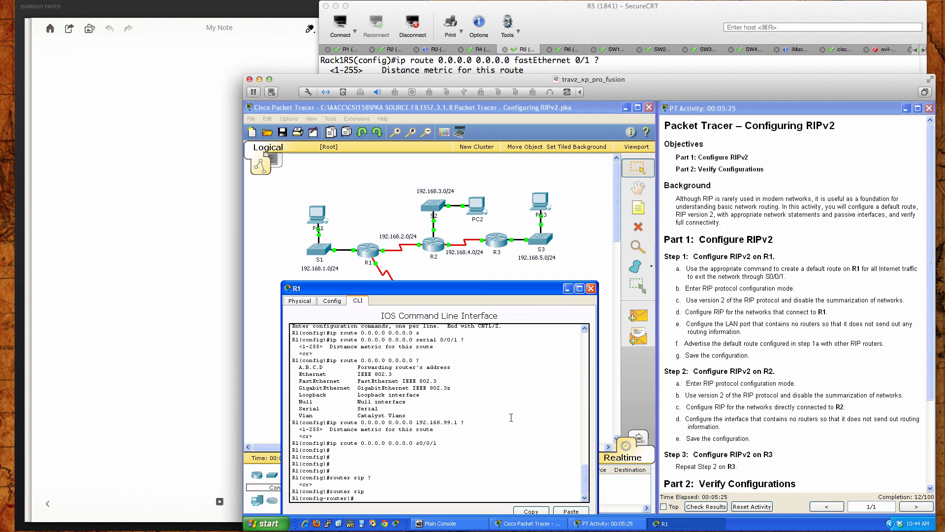
key(Return)
key(Return)
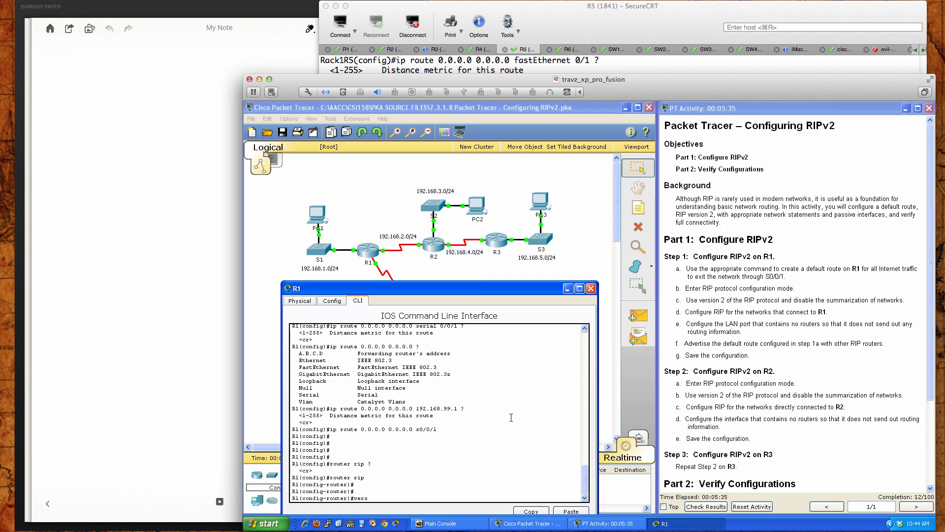
text(?)
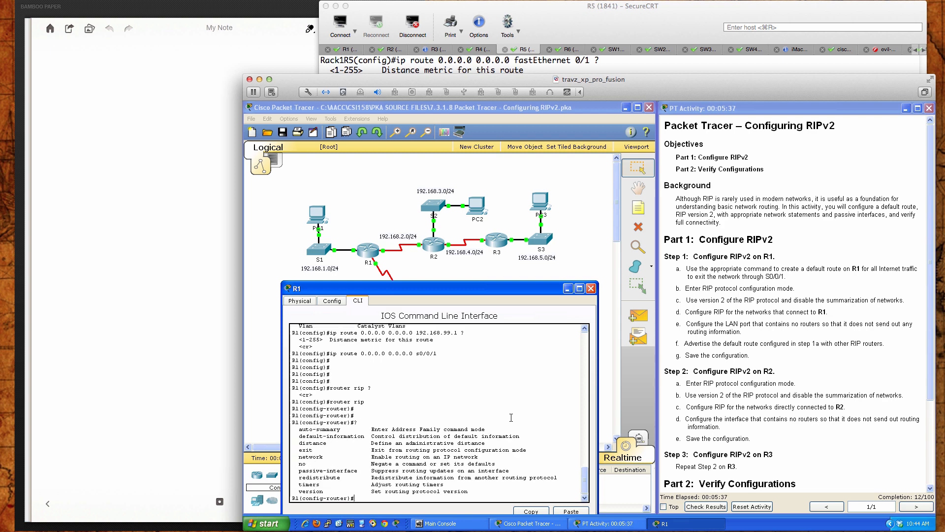
- Switch to SecureCRT and replace R5's unfinished router bgp command with router rip to enter RIP configuration mode
click(561, 31)
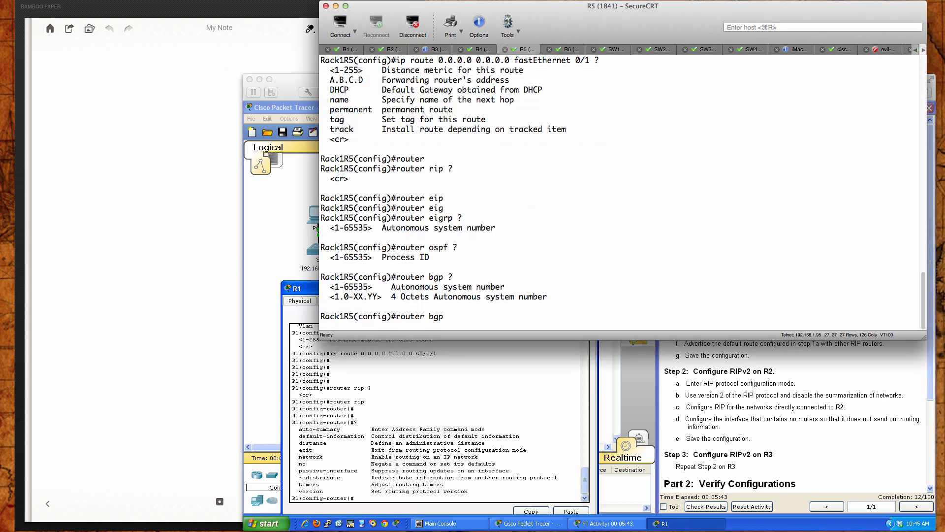
key(BackSpace)
key(BackSpace)
key(BackSpace)
key(BackSpace)
text(rip)
key(Return)
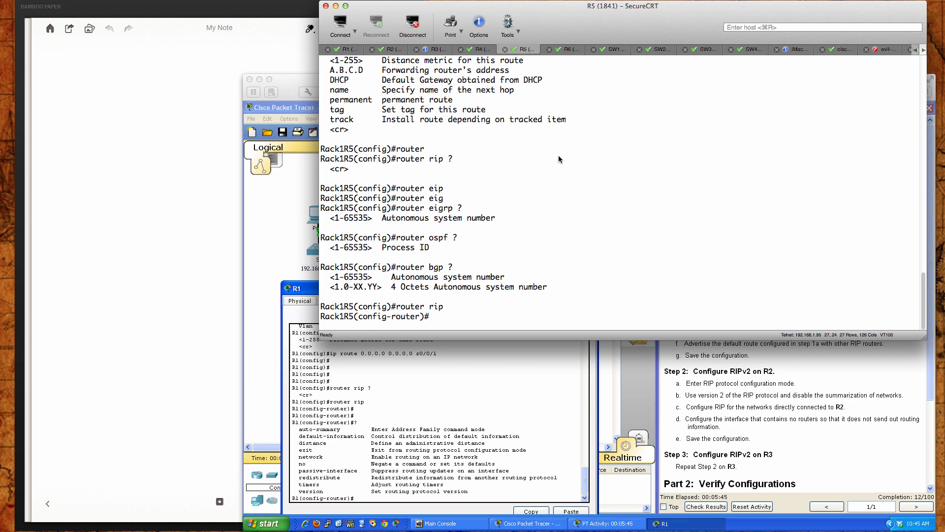
- List all RIP configuration commands on R5 and enlarge the terminal window to show the whole list
text(?)
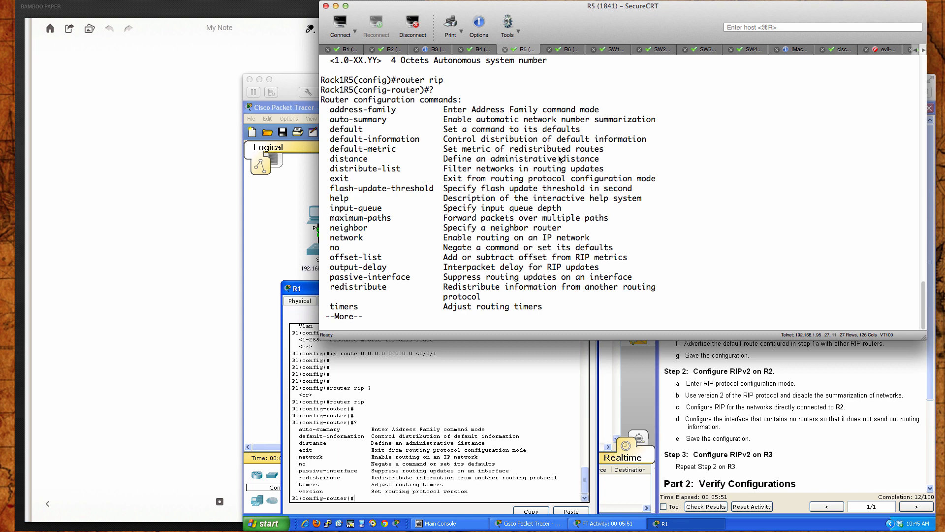
key(space)
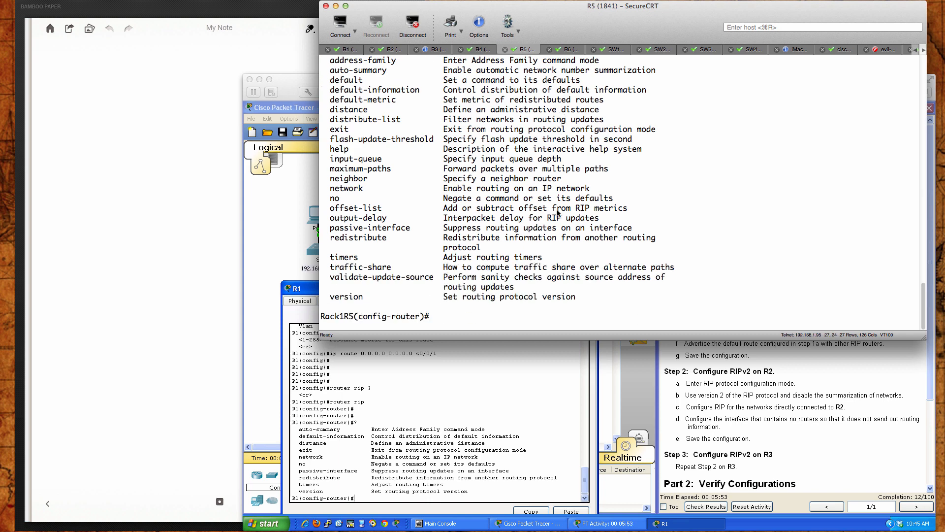
drag(550, 339, 549, 407)
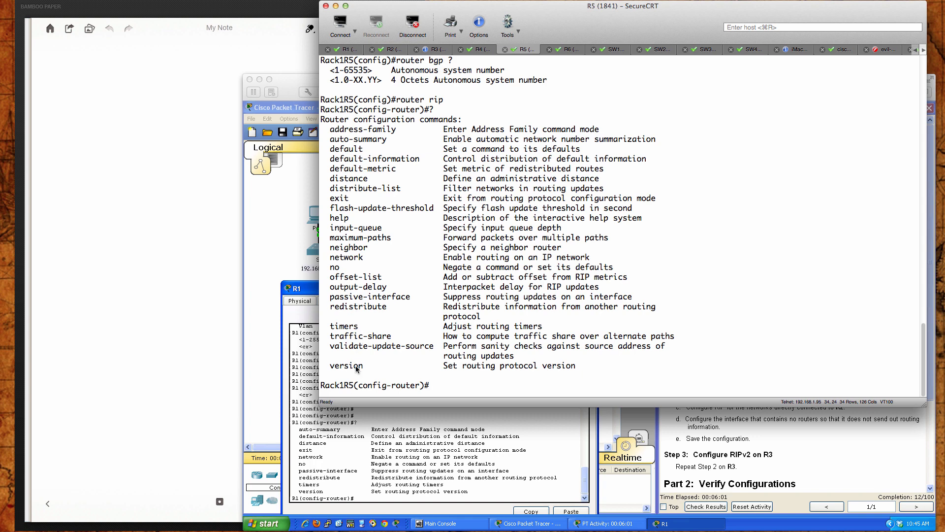
- Switch back to Packet Tracer and set R1's RIP to version 2
click(490, 412)
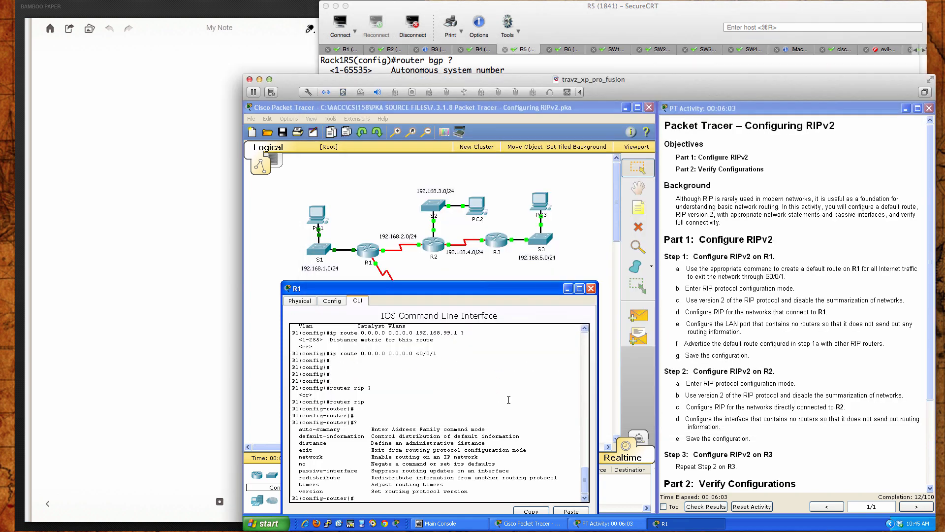
text(ver)
key(Tab)
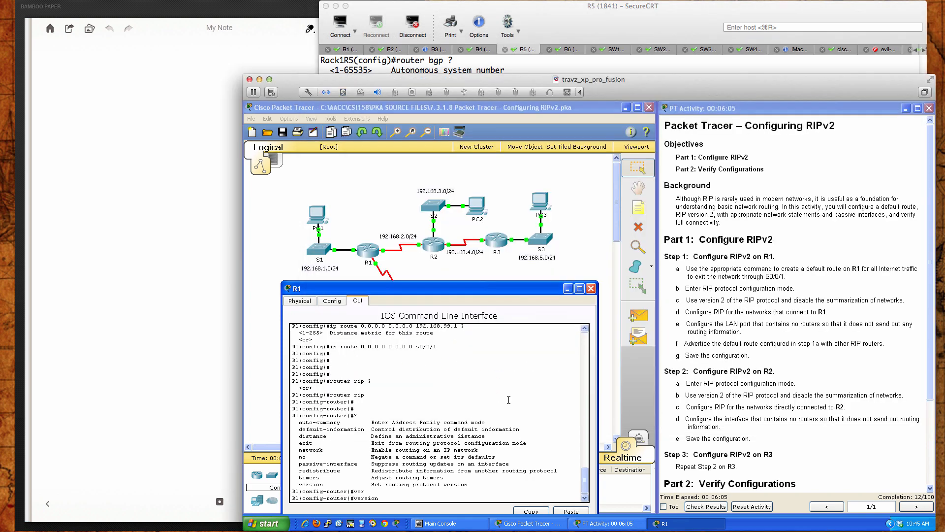
key(Return)
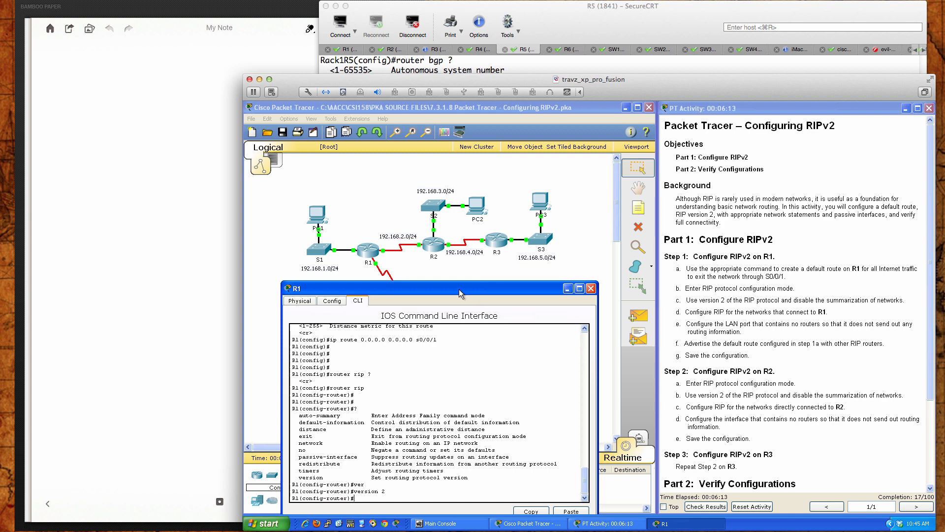
- Add RIP network statements for 192.168.1.0 and 192.168.2.0 on R1
drag(459, 288, 655, 268)
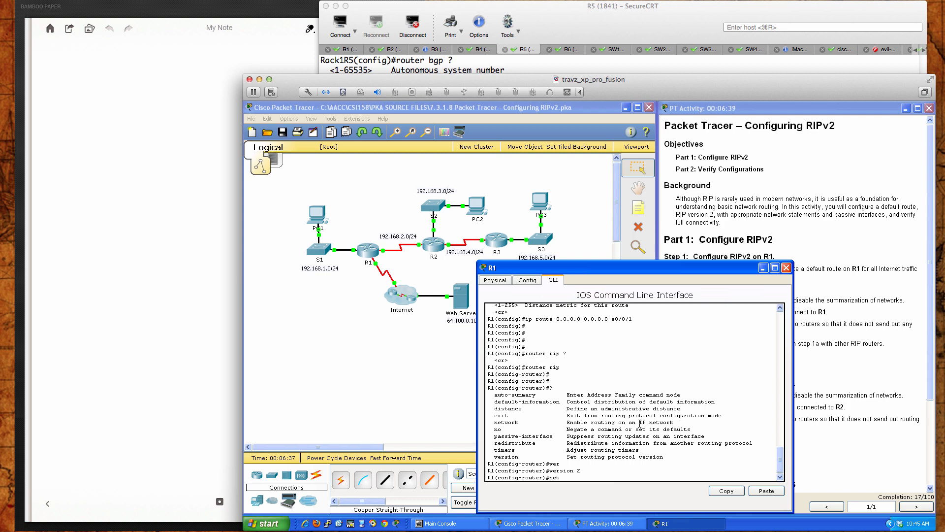
key(Tab)
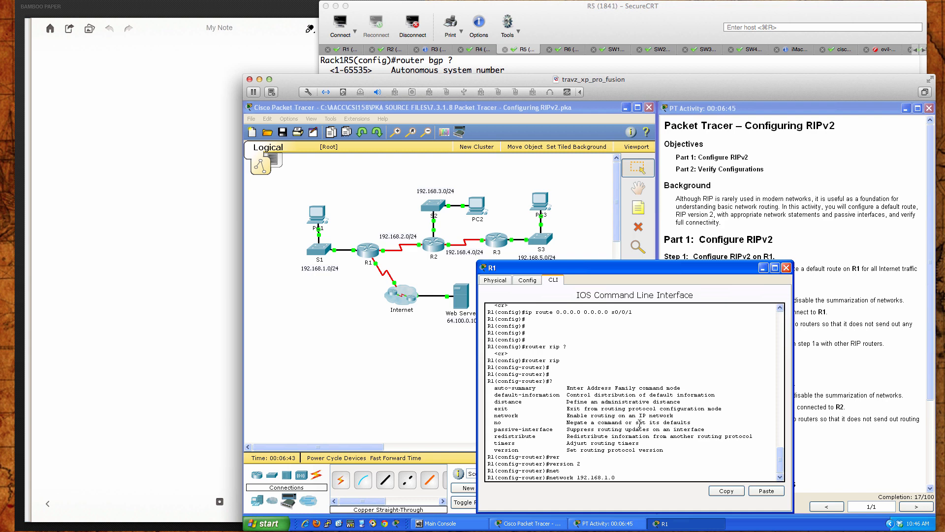
key(Return)
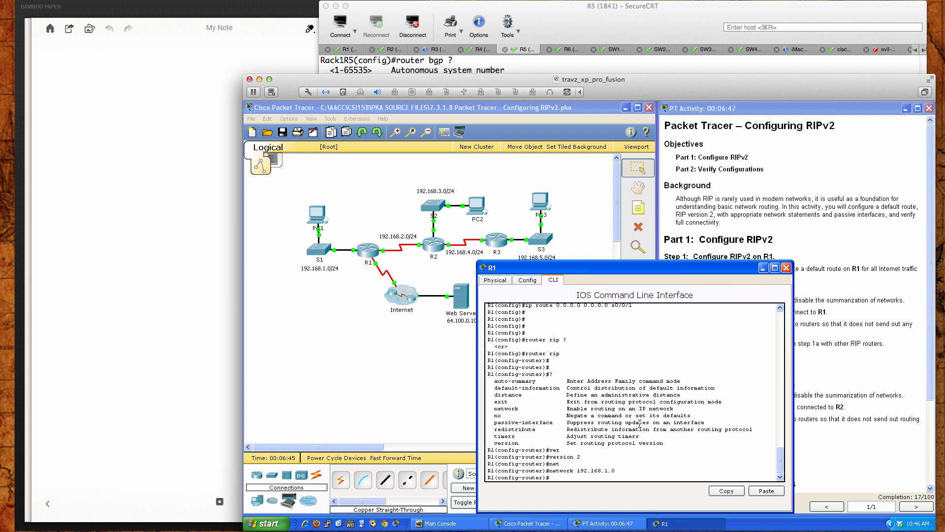
text(net)
key(Tab)
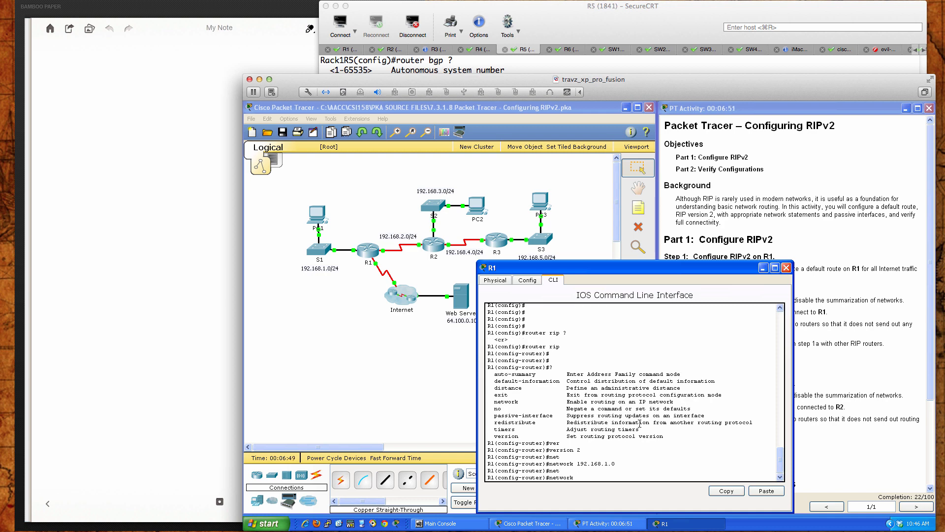
text(192.168.2.0)
key(Return)
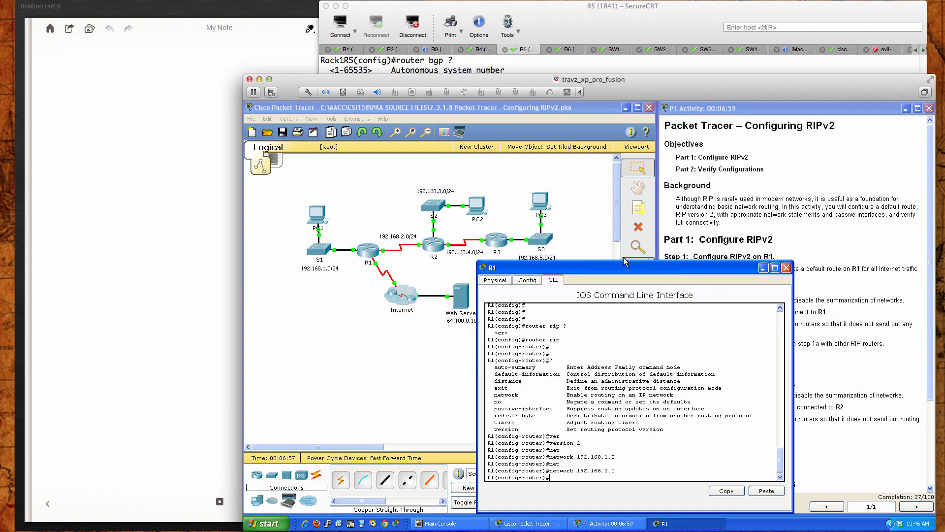
- Move the R1 window around to examine the topology and activity instructions, and check R1's port toward switch S1
drag(623, 265, 595, 265)
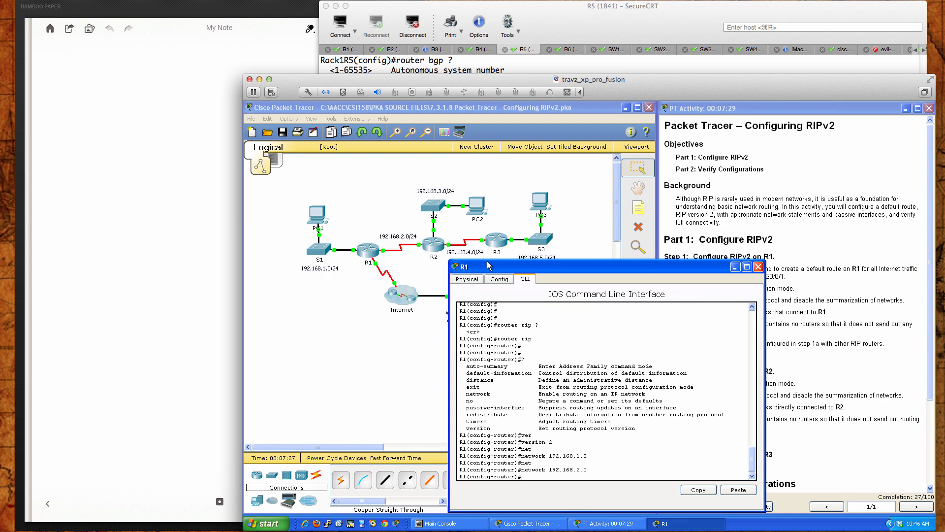
drag(487, 265, 491, 265)
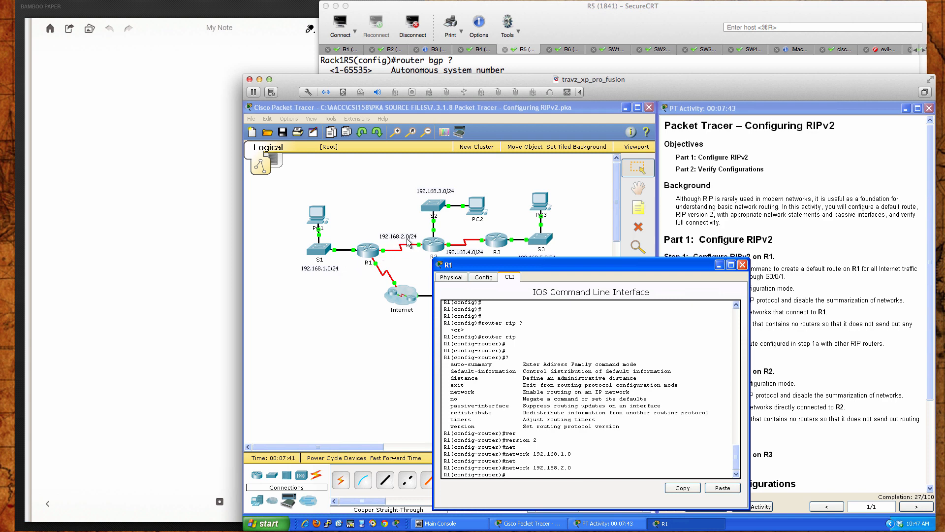
drag(527, 266, 436, 265)
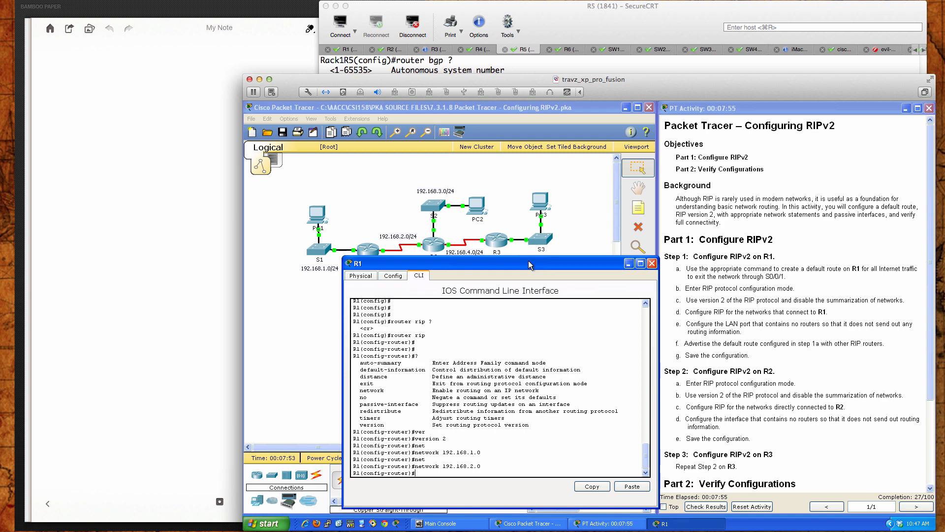
drag(527, 262, 618, 267)
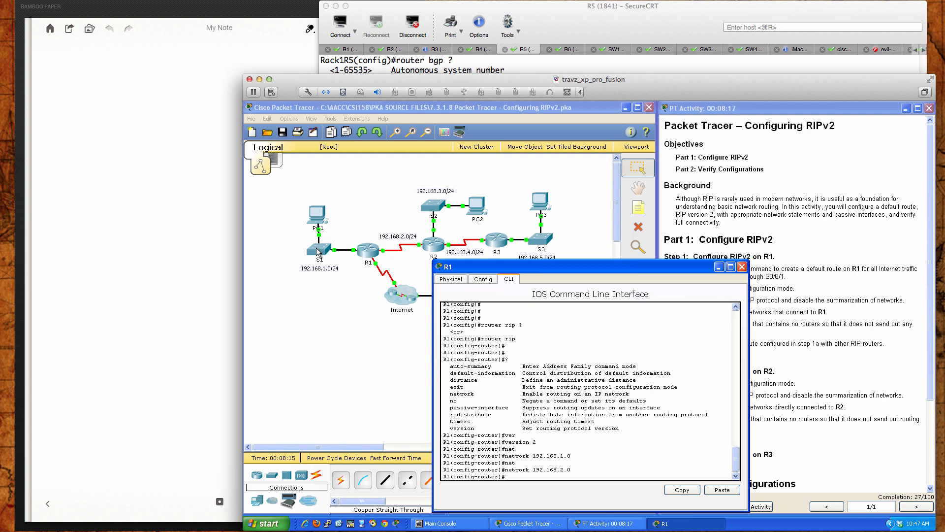
click(356, 259)
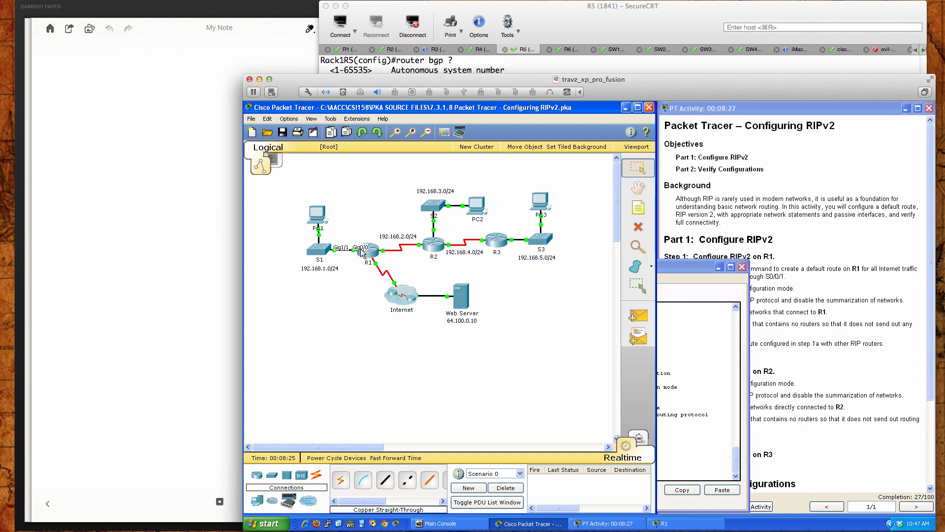
- Set gigabitEthernet 0/0 as a passive interface in R1's RIP configuration
click(674, 425)
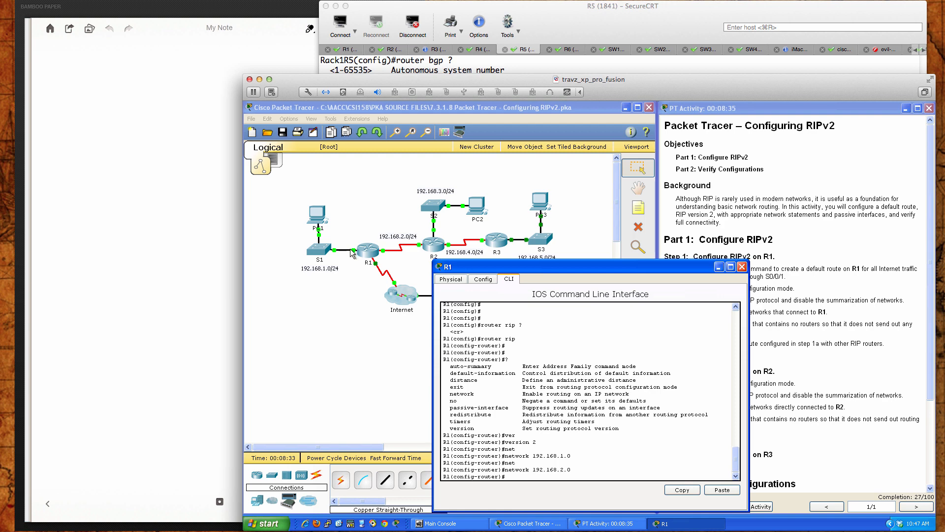
click(592, 469)
click(609, 476)
text(pas)
key(Tab)
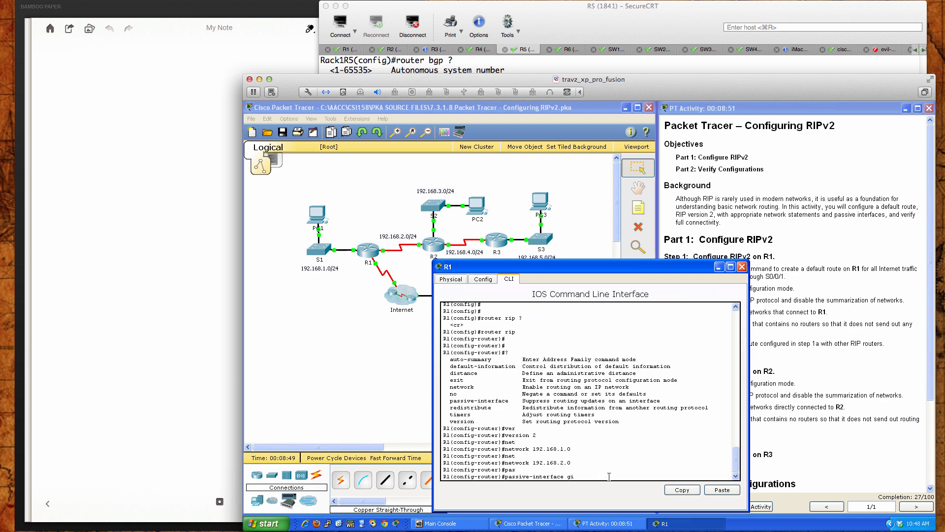
text(gi)
key(Tab)
text(0/0)
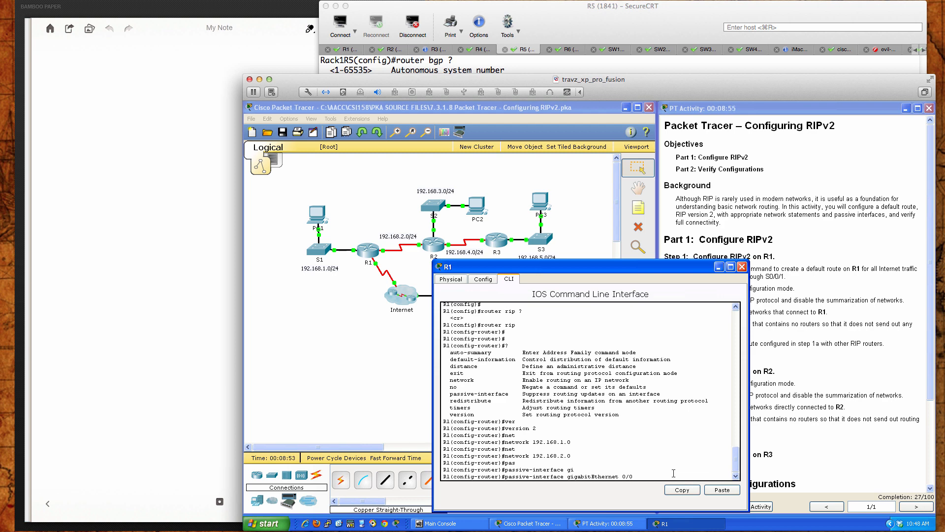
key(Return)
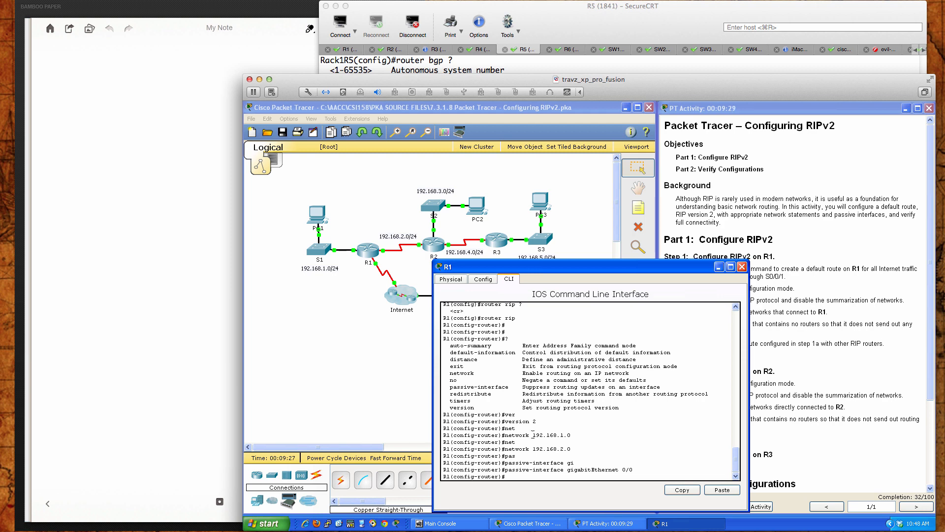
- Highlight the 192.168.1.0 address in R1's network statement and move the R1 window to uncover the activity instructions
drag(532, 435, 570, 435)
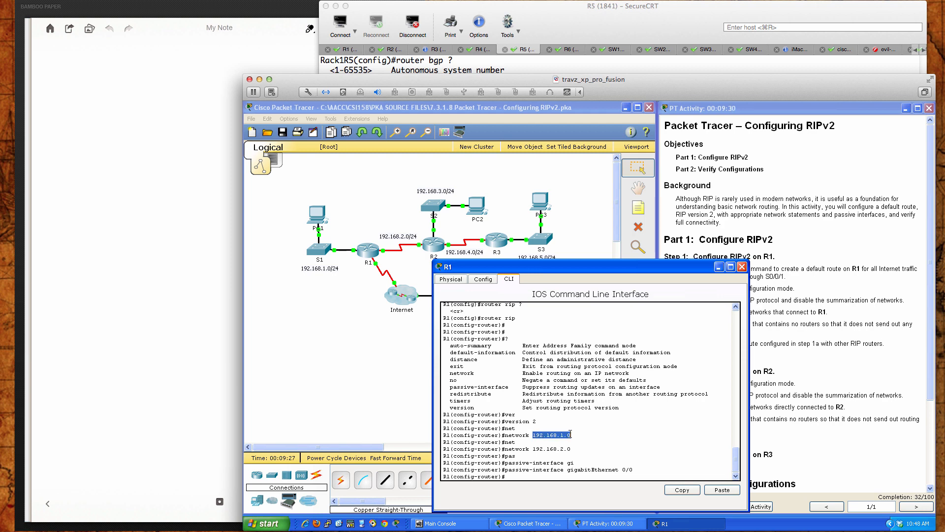
click(604, 477)
drag(632, 268, 551, 266)
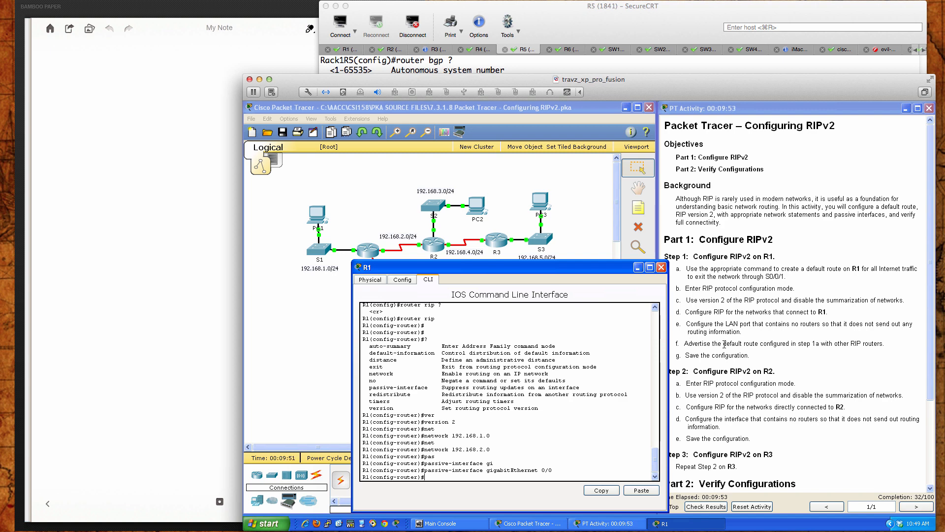
click(607, 405)
text(route)
key(Tab)
key(BackSpace)
key(BackSpace)
key(BackSpace)
key(BackSpace)
key(BackSpace)
text(er)#)
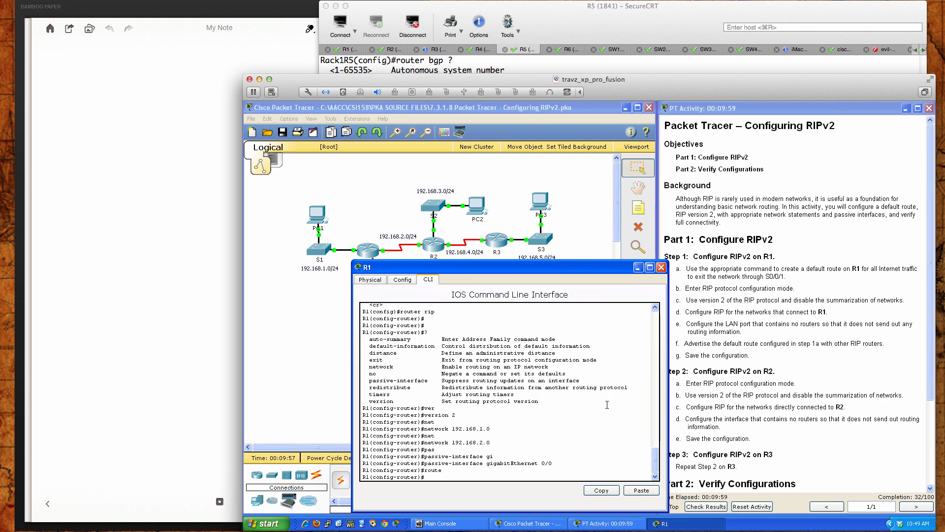
- Query the help for parameters following default-information in R1's RIP configuration mode
text(de)
key(Tab)
text(f)
key(Tab)
text(?)
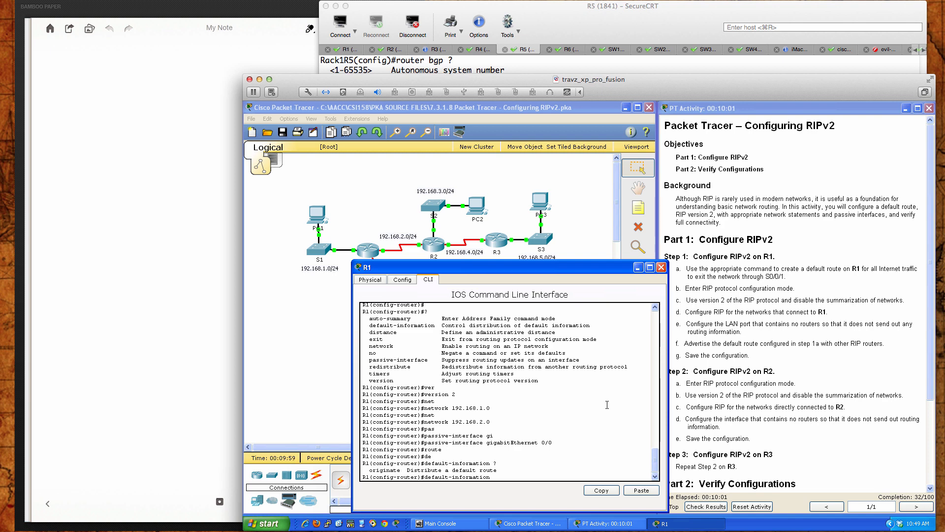
- Advertise the default route to other RIP routers from R1 with default-information originate, checking the command's help for further options
text(or)
key(Tab)
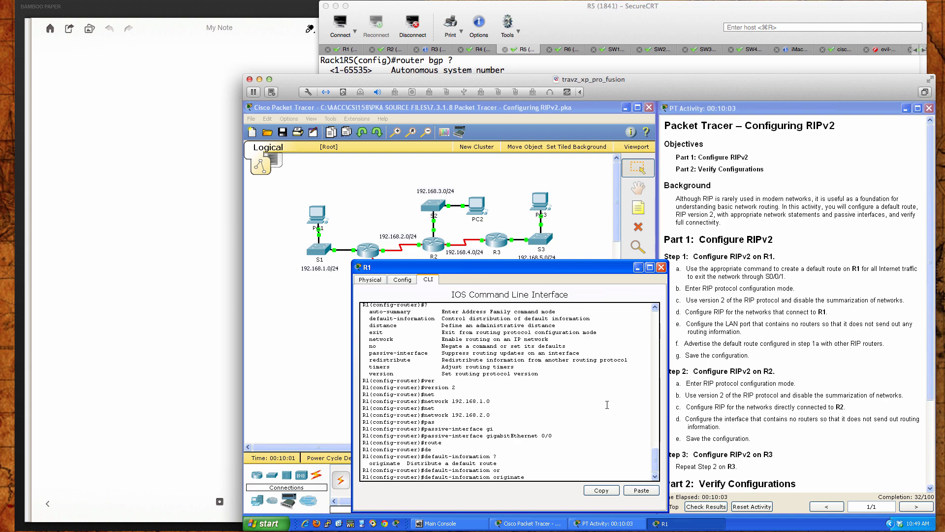
text(?)
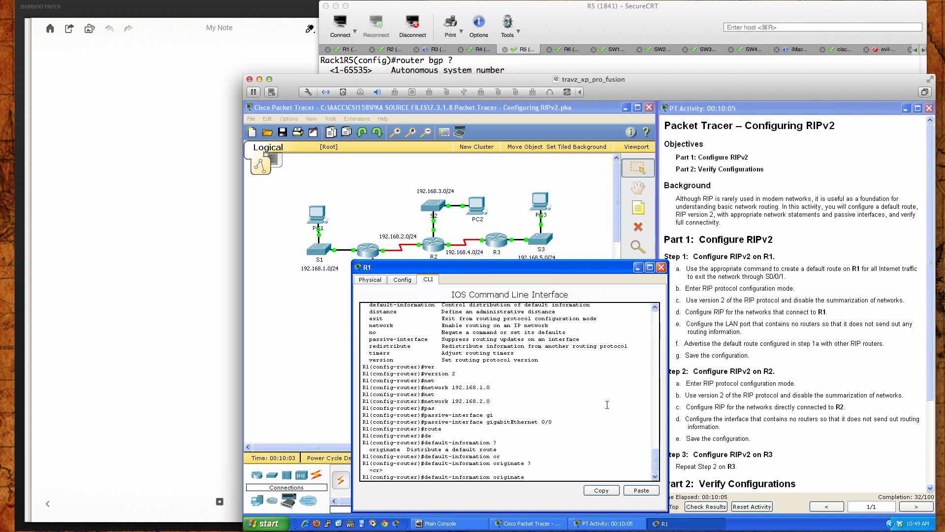
key(Return)
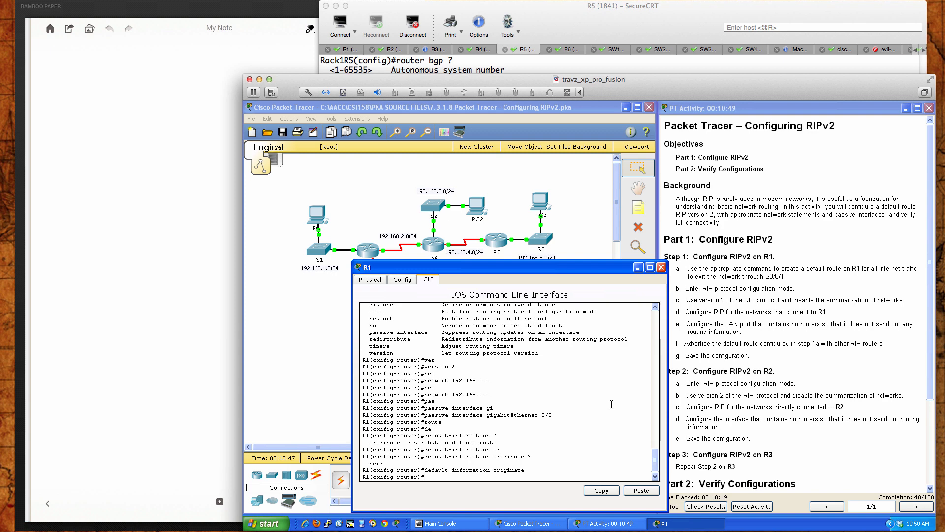
- Leave R1's configuration mode and save the running configuration with wri mem
text(end)
key(Return)
text(ri mem)
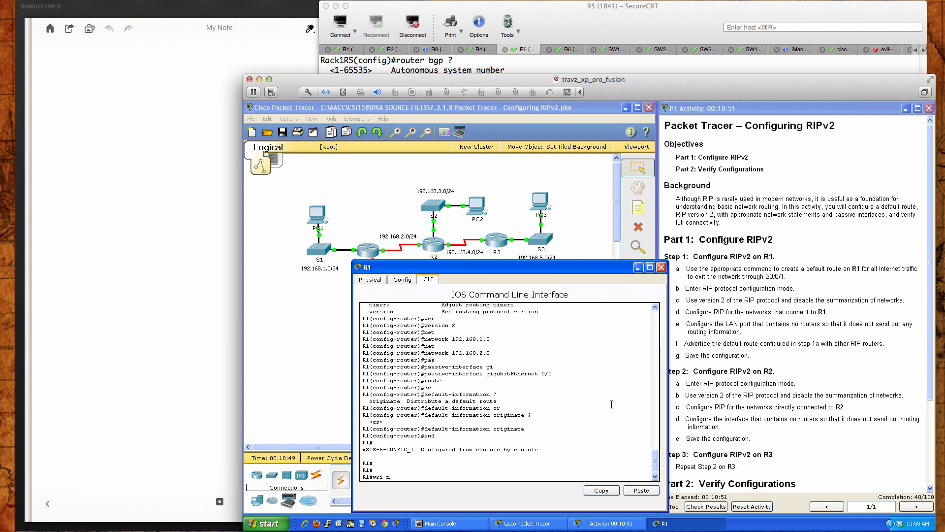
key(Return)
key(Return)
key(Return)
key(Return)
key(Return)
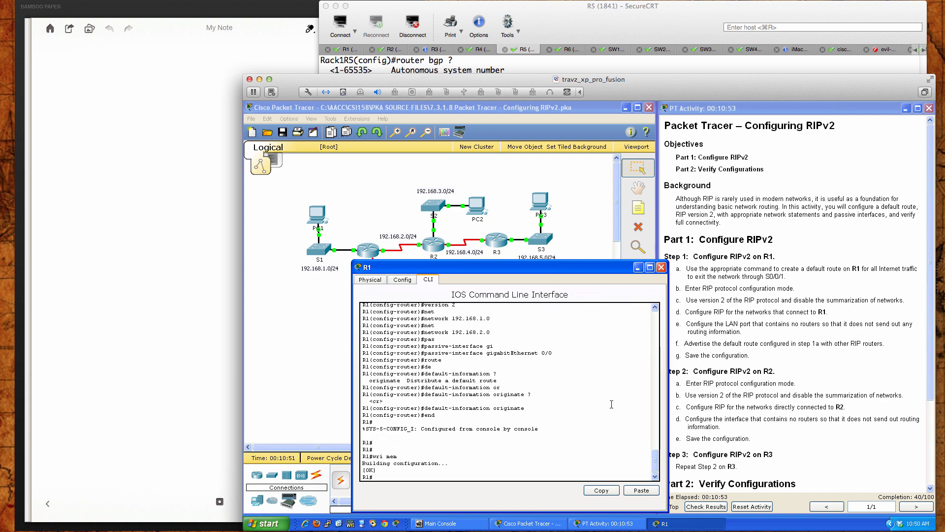
- Display R1's routing table with sh ip route and examine the static default route, the connected and local entries, and the code legend
text(sh )
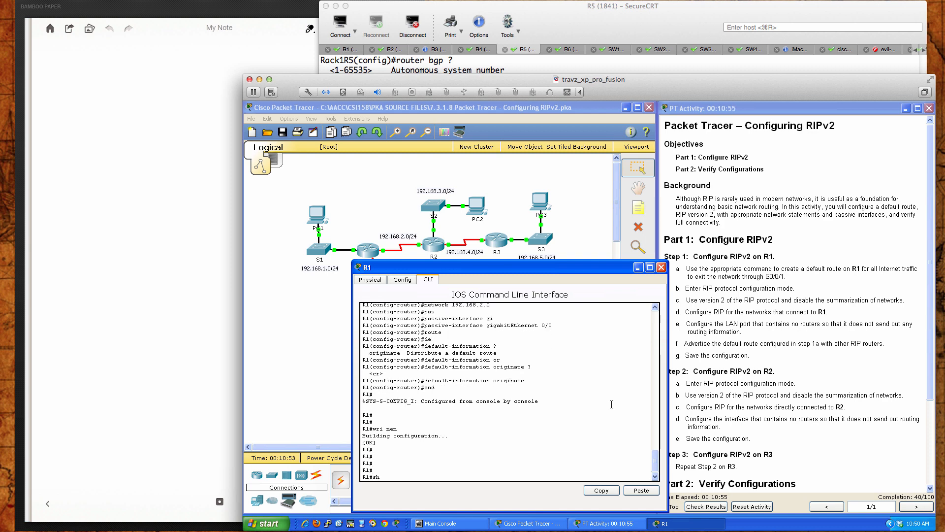
text(ip route)
key(Return)
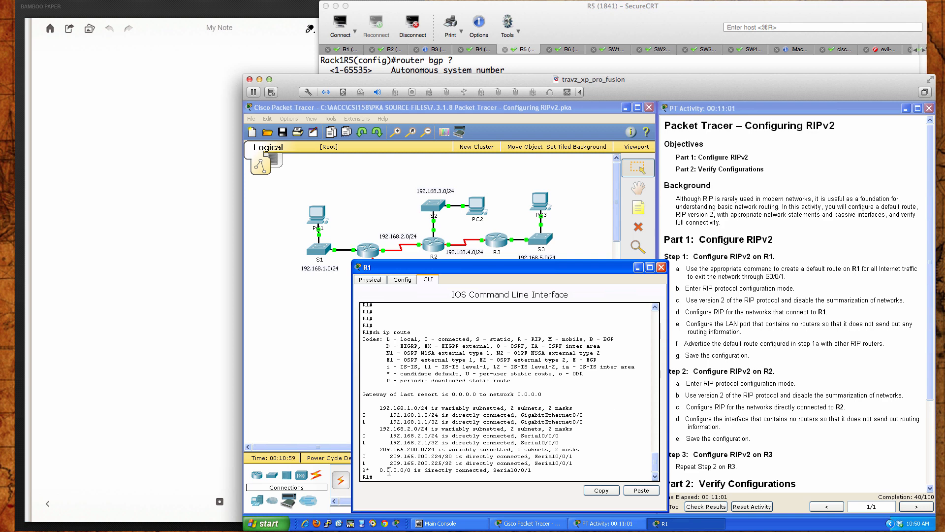
drag(366, 469, 532, 471)
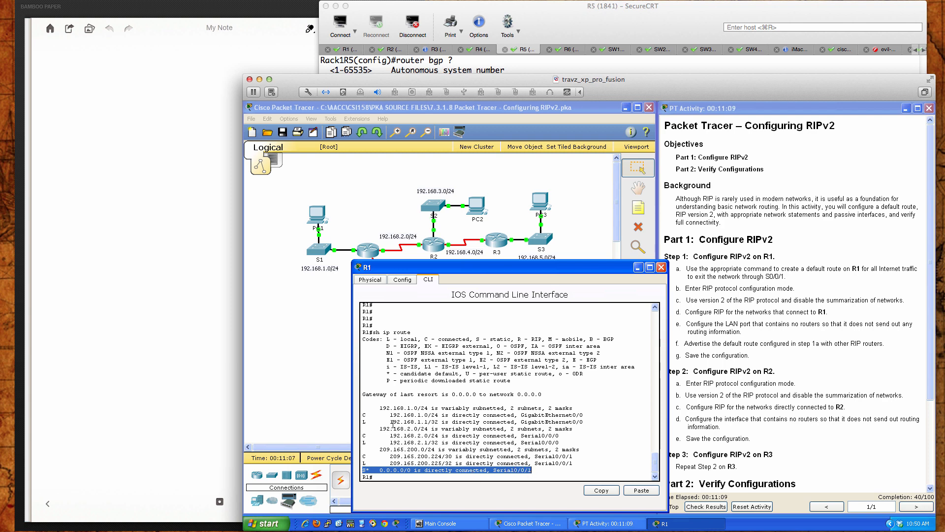
drag(364, 405, 371, 463)
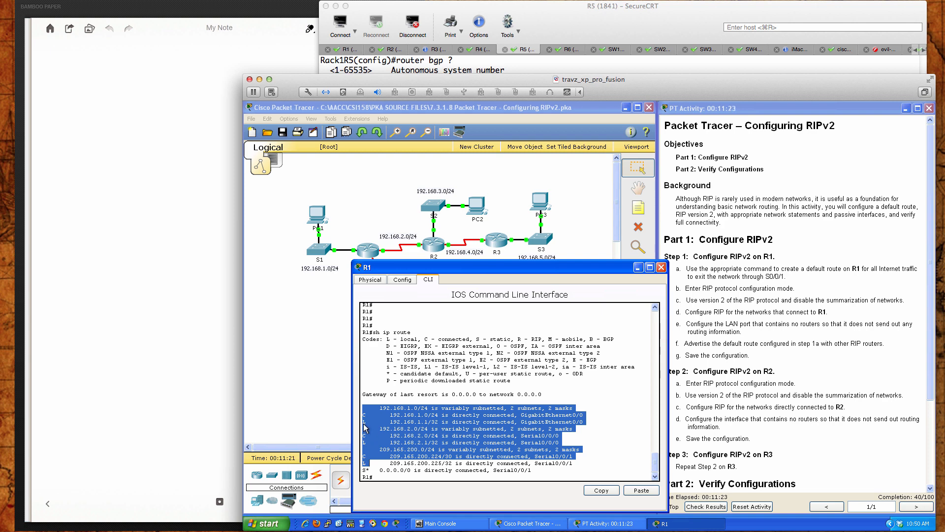
click(539, 472)
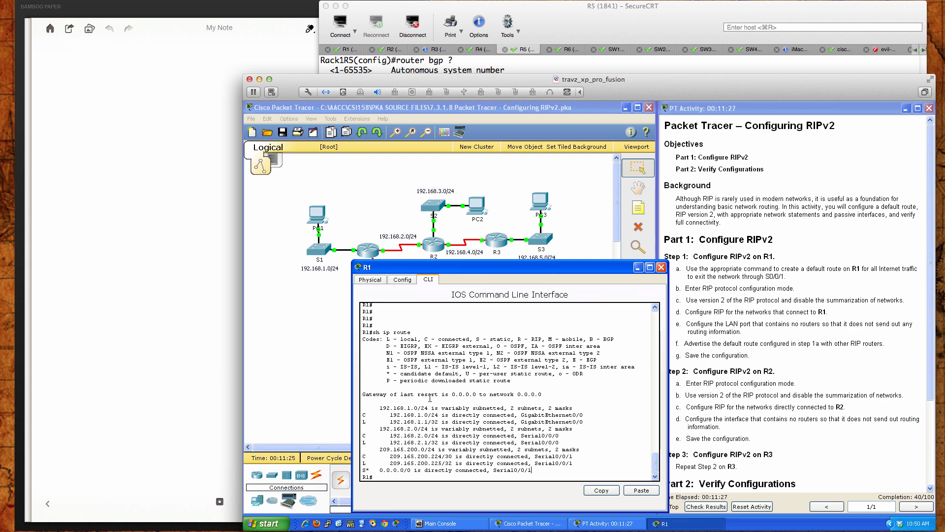
drag(400, 373, 461, 373)
drag(363, 470, 368, 470)
click(555, 474)
- Display only R1's RIP routes with sh ip route rip, and close the R1 window
text(sh ip route rip)
key(Return)
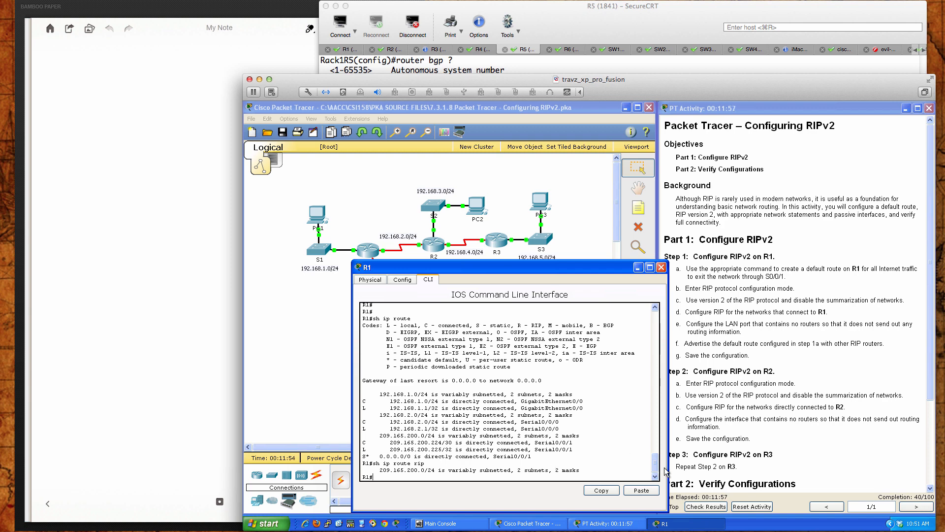
click(662, 267)
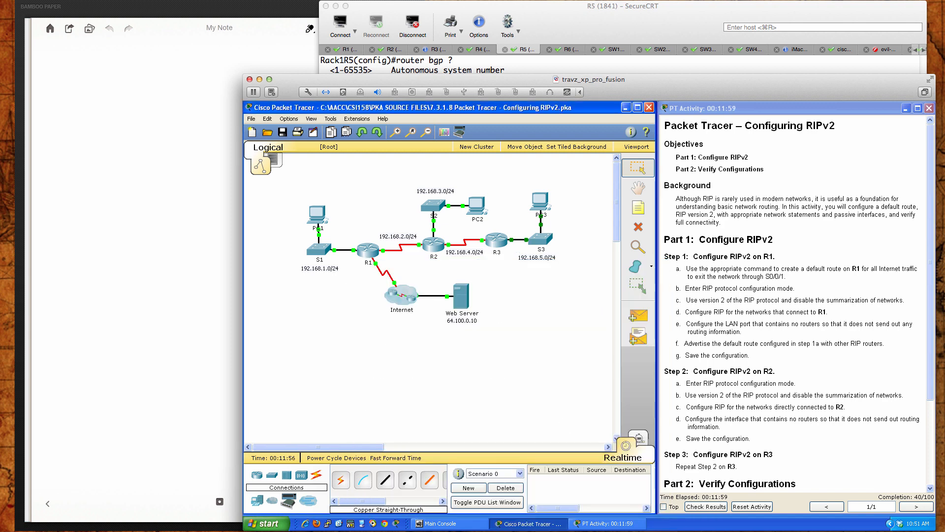
- Bring the Step 2 instructions into view, open R2's command line and place its window below the routers in the topology
scroll(718, 415, down, 4)
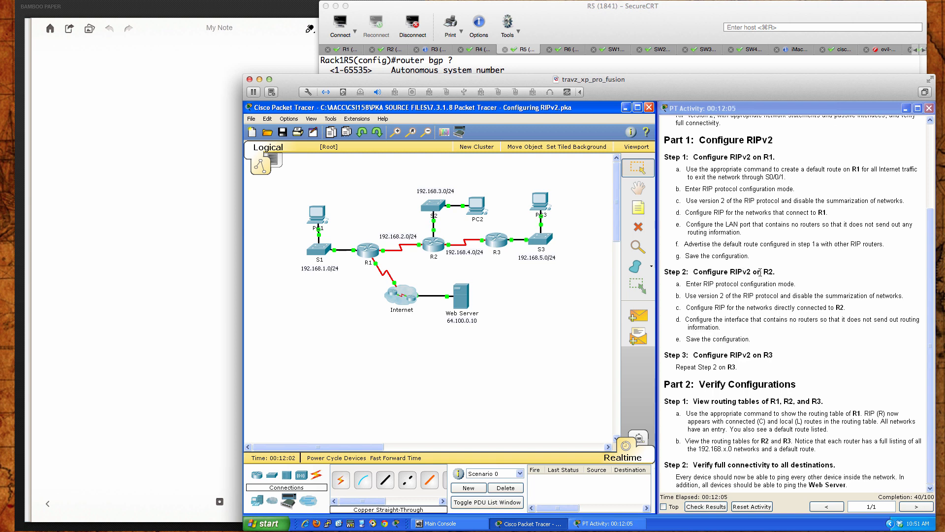
click(440, 243)
drag(489, 197, 356, 286)
click(374, 298)
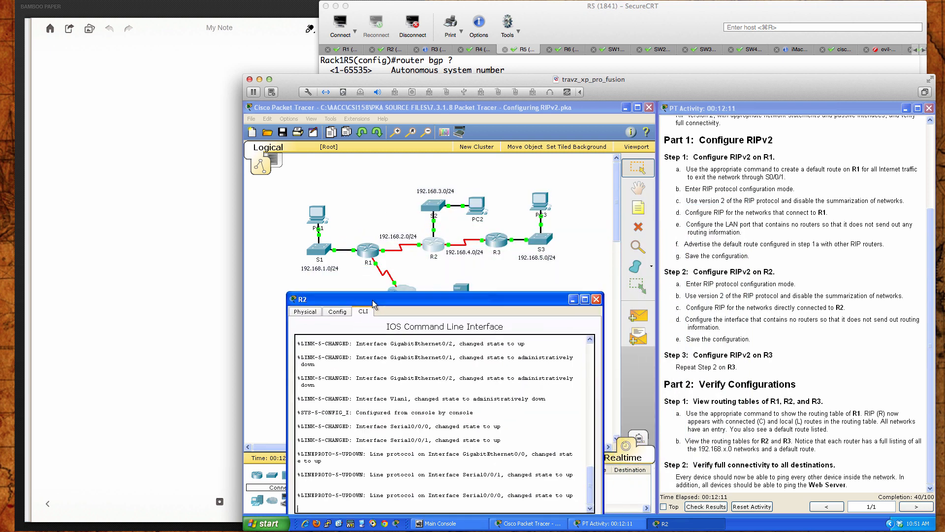
key(Return)
key(Return)
key(Return)
key(Return)
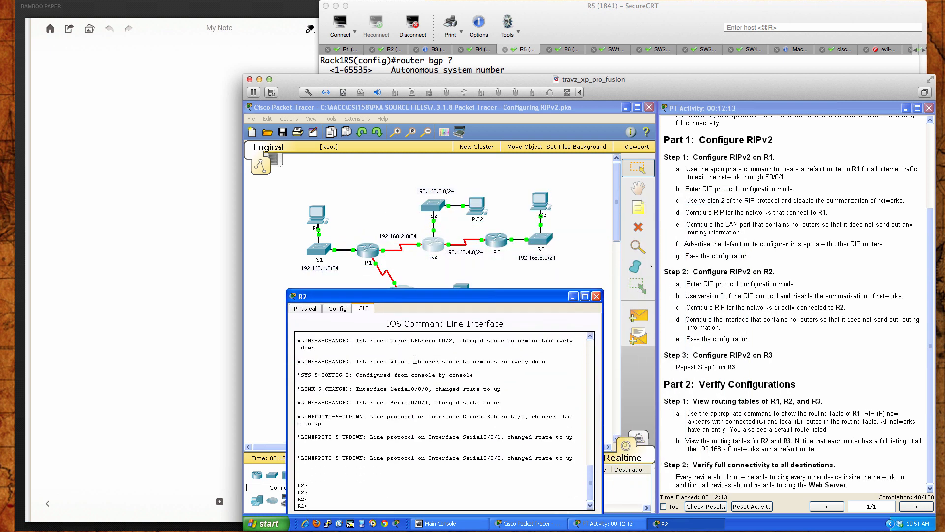
- Enter privileged mode and global configuration on R2, and open RIP configuration mode with router rip
text(en)
key(Return)
key(Return)
key(Return)
key(Return)
text(conf t)
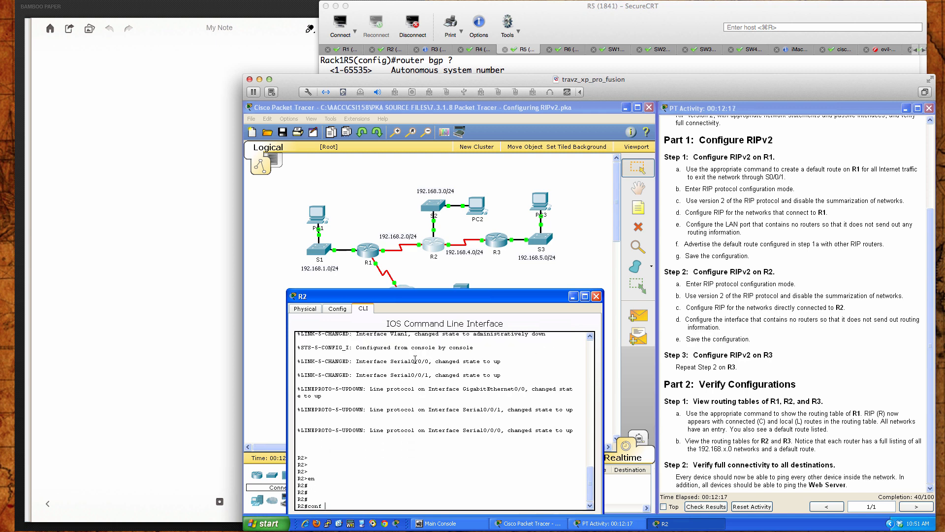
key(Return)
key(Return)
key(Return)
key(Return)
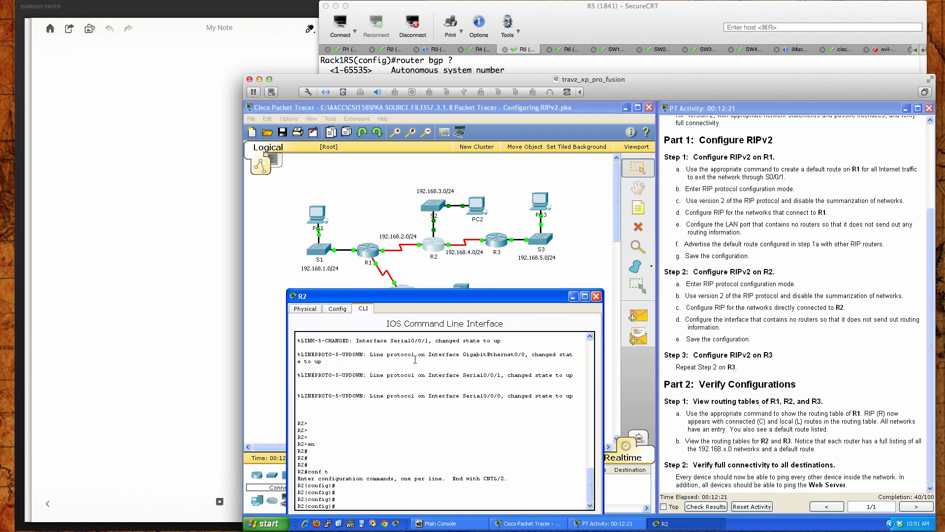
text(router rip)
key(Return)
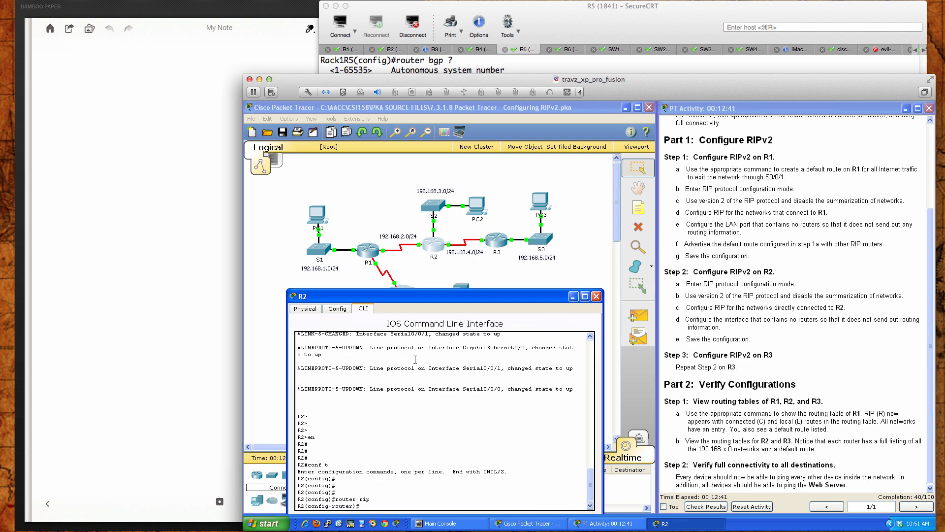
- Set RIP to version 2 on R2 and disable automatic summarization with no auto-summary
text(vers)
key(Tab)
text(2)
key(Return)
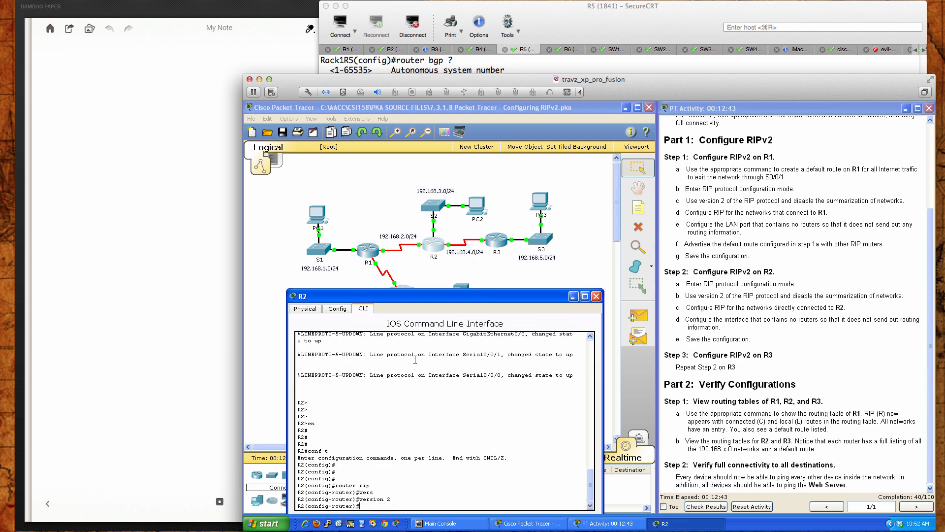
text(no auto)
key(Tab)
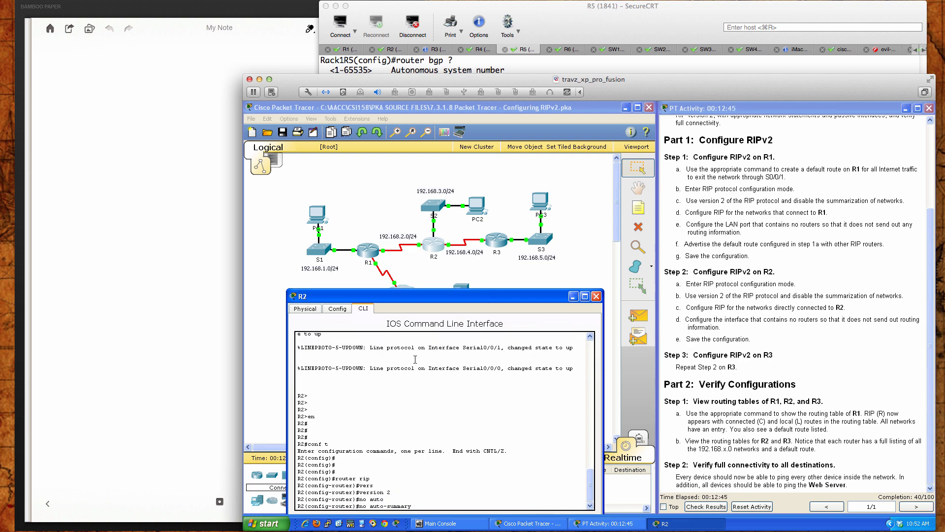
key(Return)
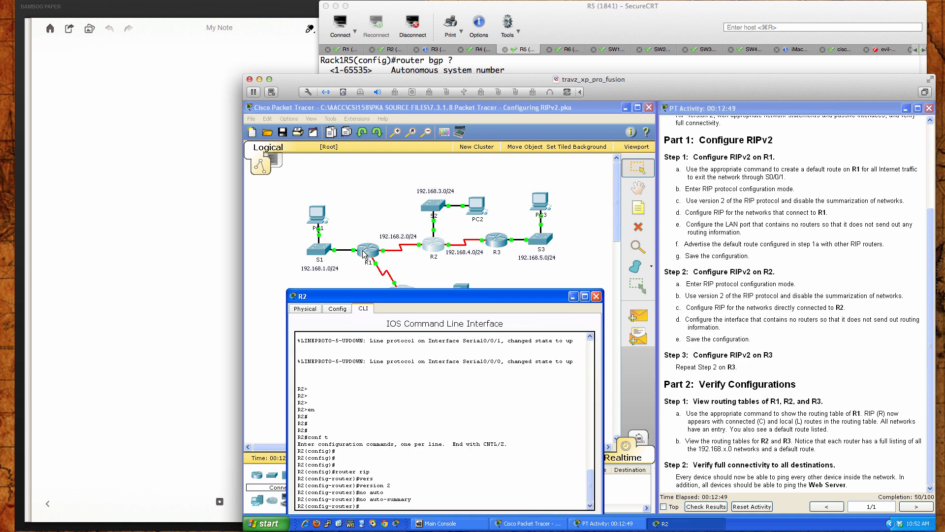
- Reopen R1's command line and page through its running configuration to examine the router rip section
click(363, 254)
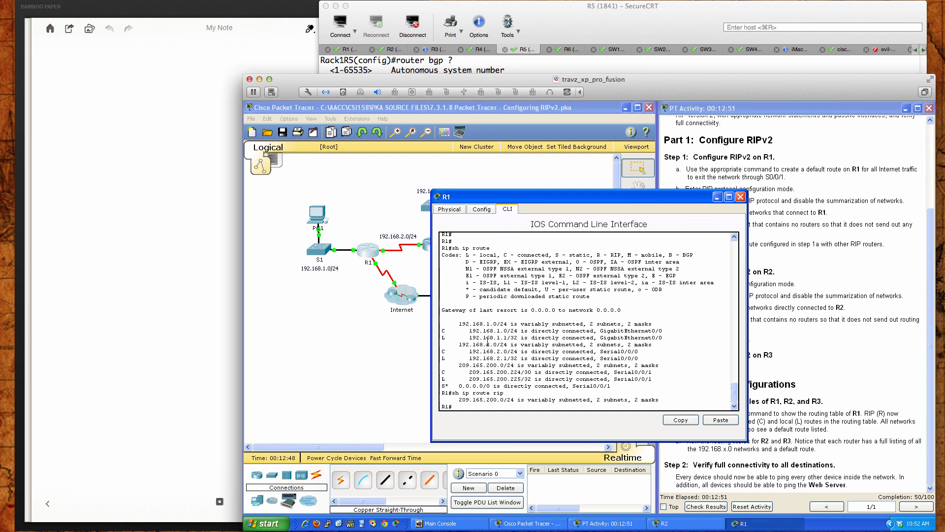
text(sh run)
key(Return)
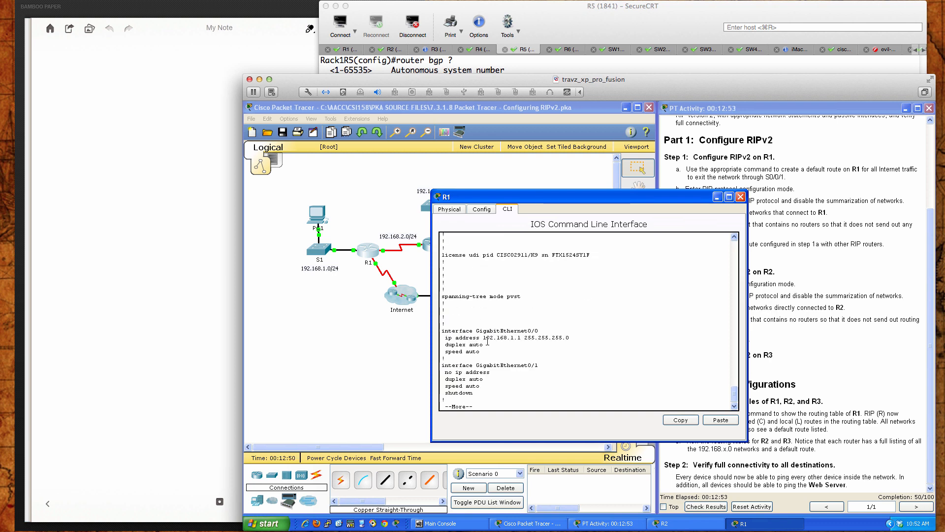
key(space)
key(Return)
key(Return)
key(Return)
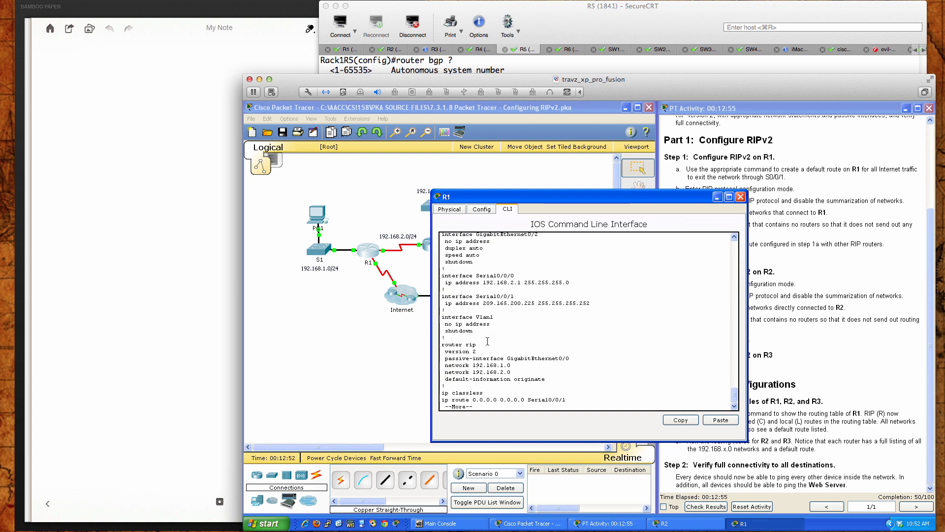
key(Return)
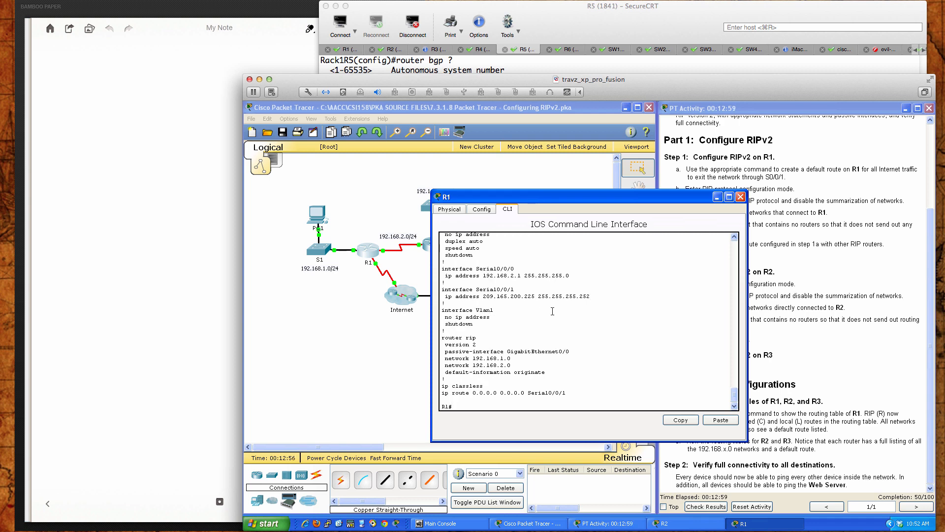
- Disable automatic summarization in R1's RIP configuration with no auto-summary
text(conf t)
key(Return)
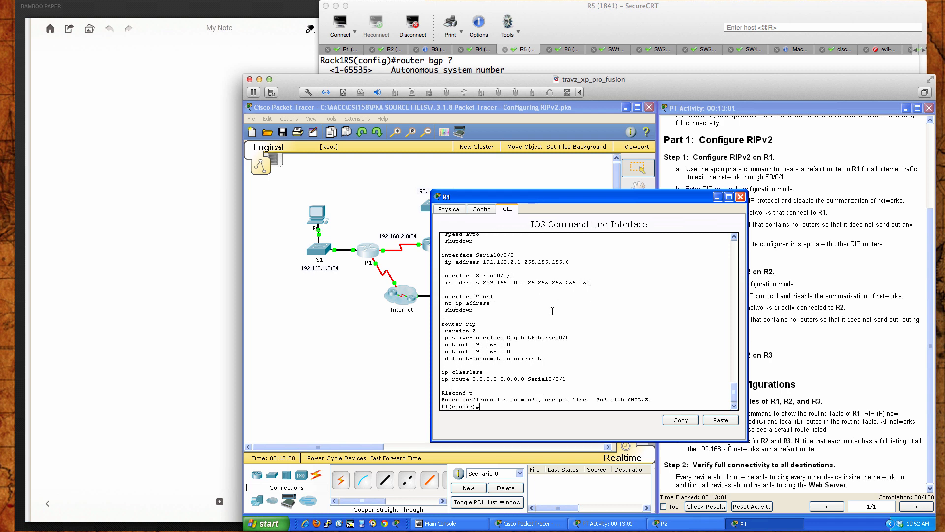
text(router rip)
key(Return)
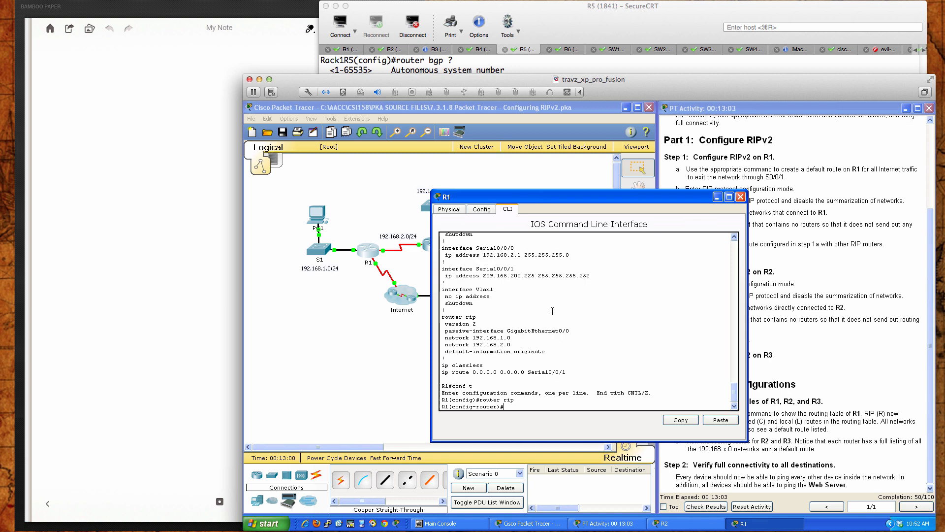
text(no au)
key(Tab)
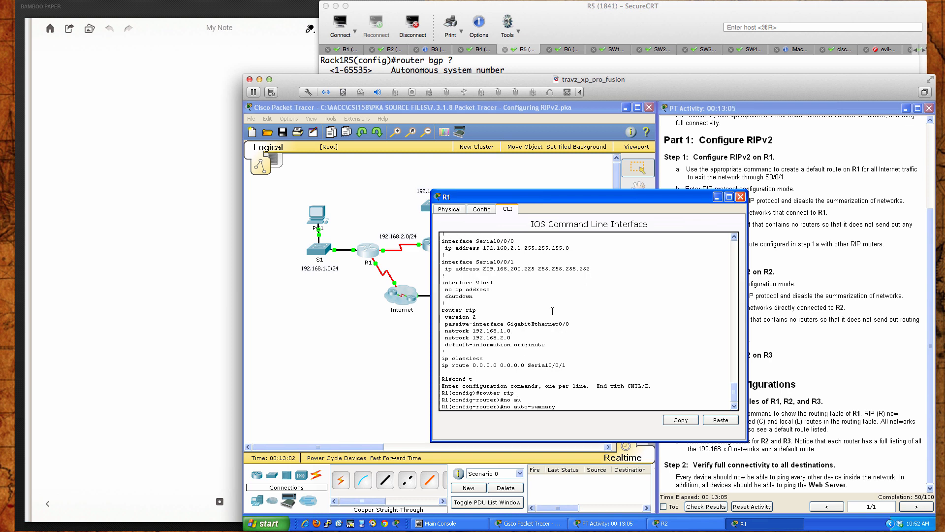
key(Return)
- Leave R1's configuration mode, save the configuration with wri mem, and close the R1 window
text(end)
key(Return)
key(Return)
key(Return)
text(wri mme)
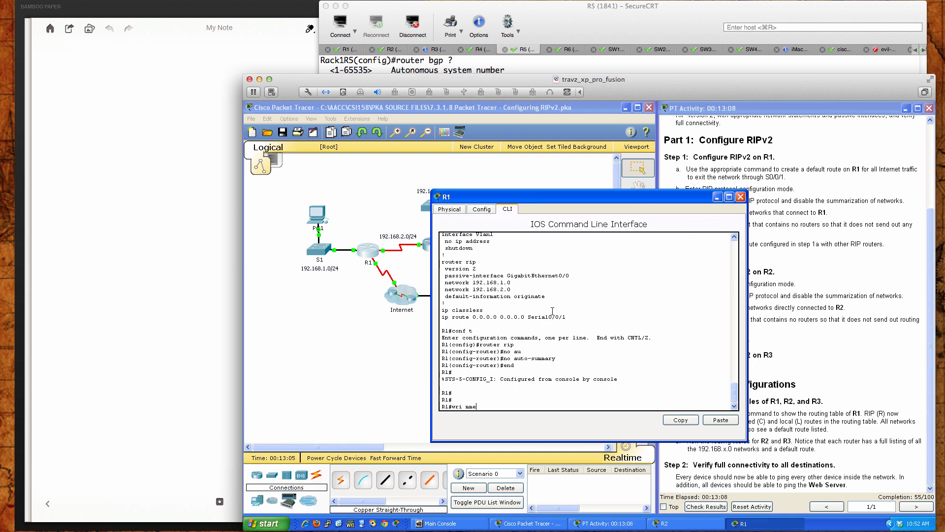
key(Return)
text(w)
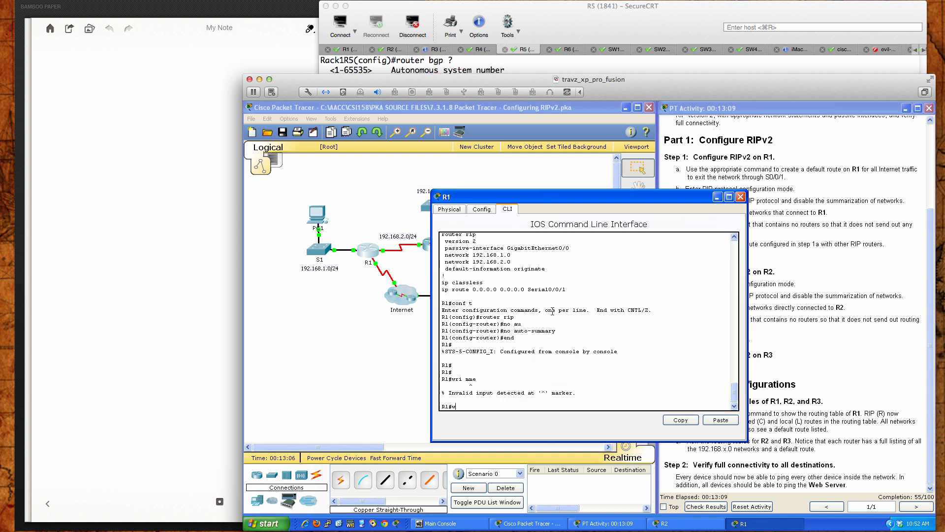
text(ri mem)
key(Return)
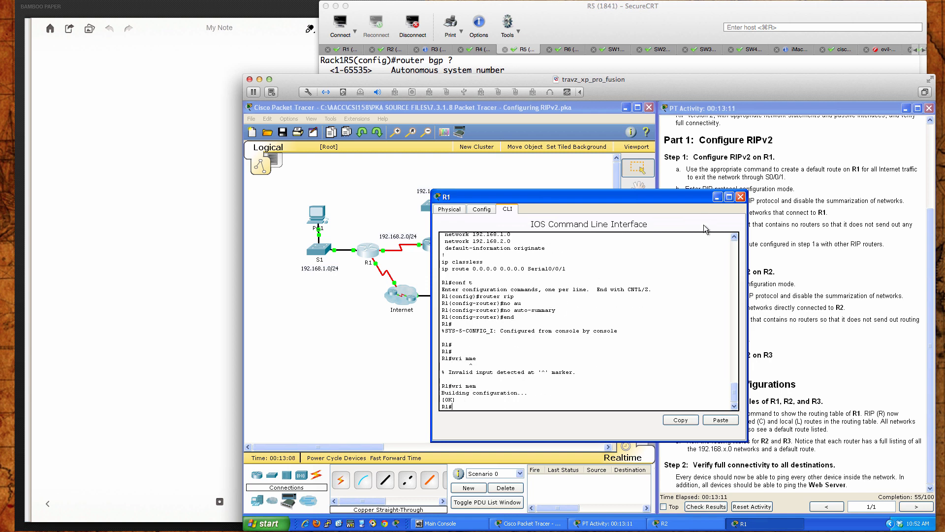
click(740, 197)
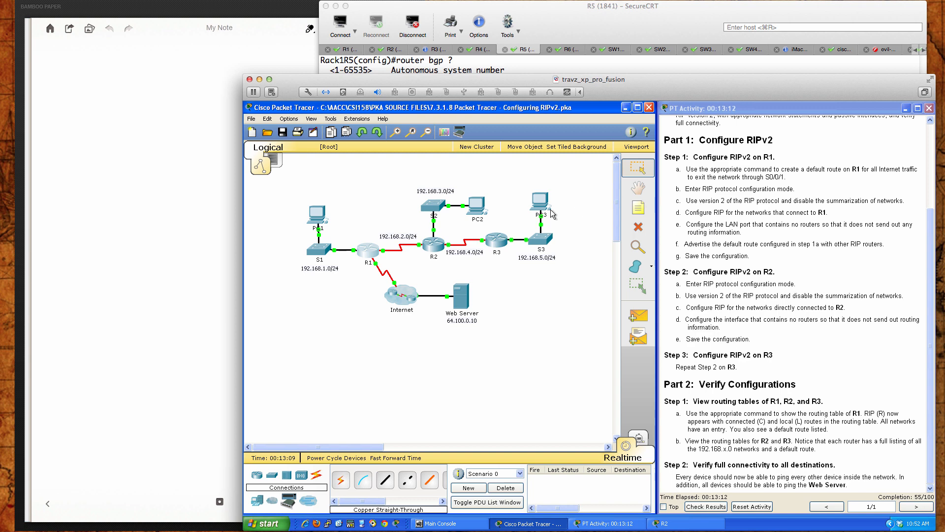
- Reopen R2's command line and advertise the directly connected network 192.168.2.0 in its RIP configuration
click(440, 247)
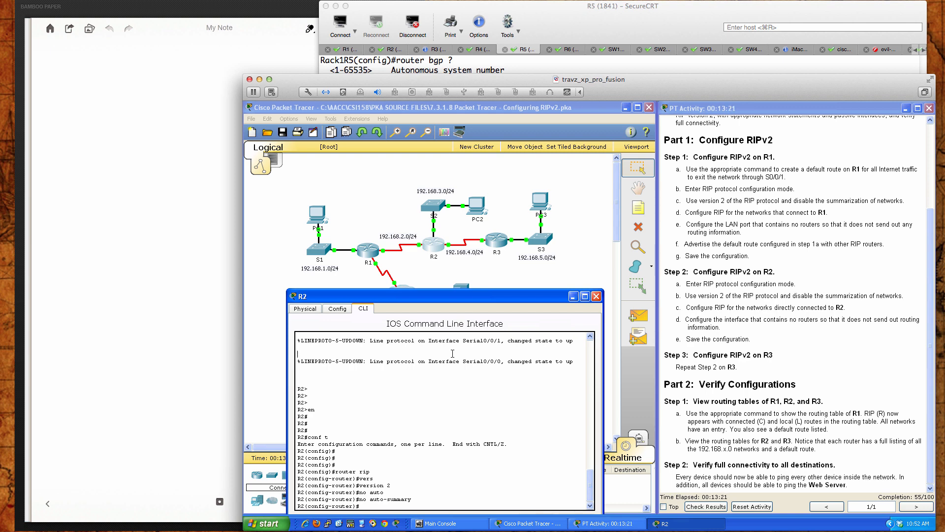
key(Return)
key(Return)
key(Return)
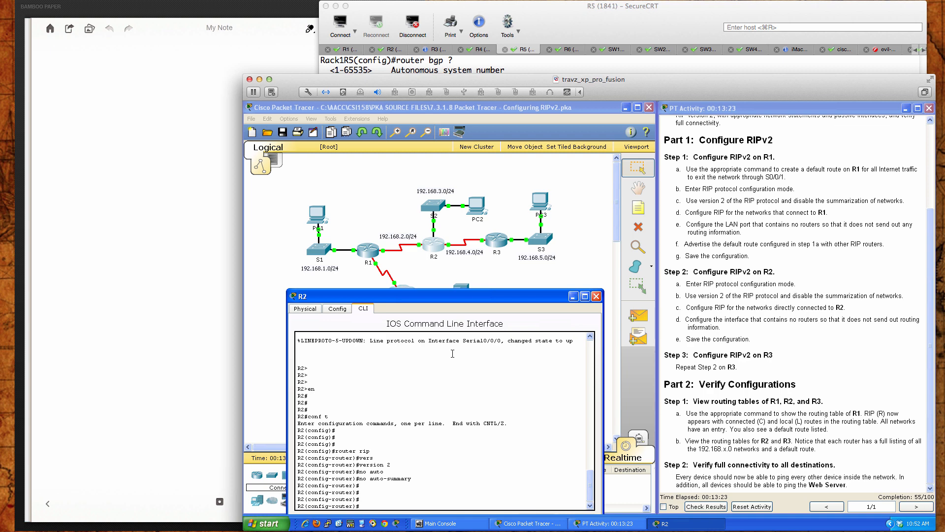
text(net)
key(Tab)
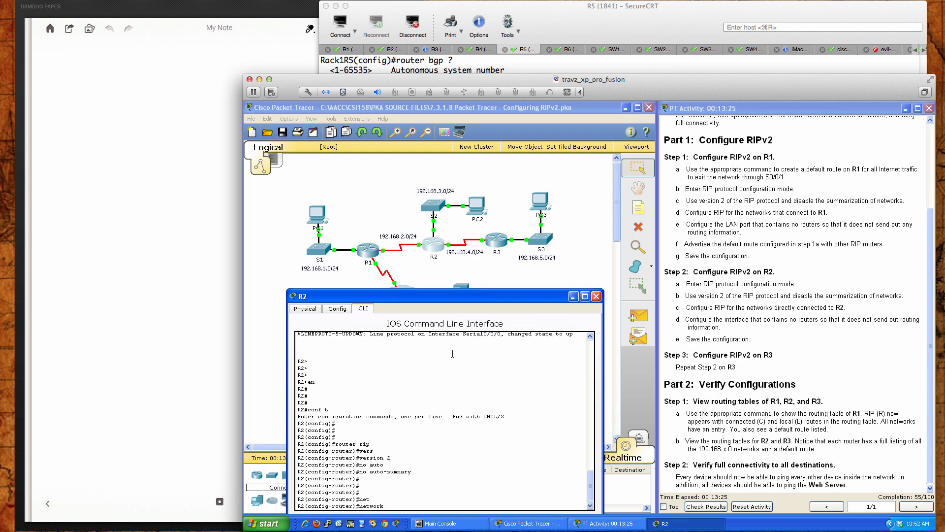
text(192.168.2.0)
key(Return)
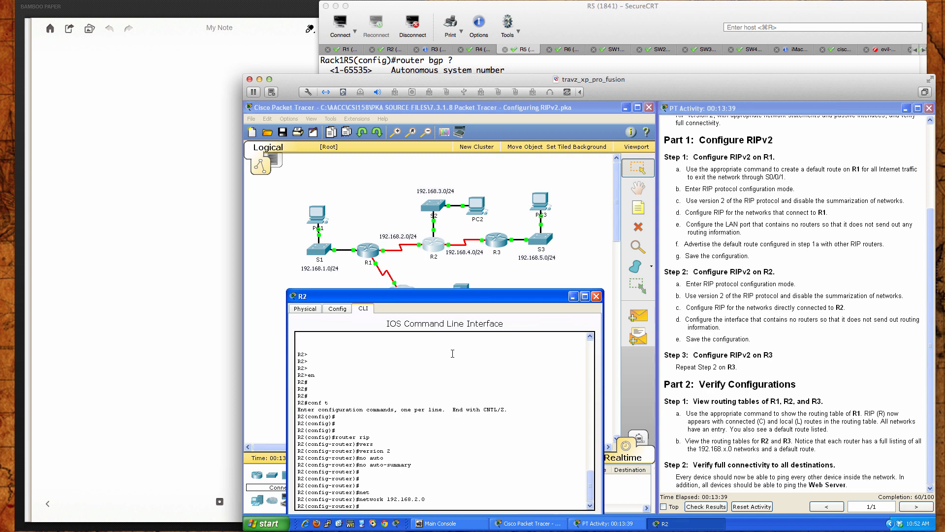
- Add the networks 192.168.3.0 and 192.168.4.0 to R2's RIP configuration
text(netq)
text(ork)
text( 192.168.)
text(3.0)
key(Return)
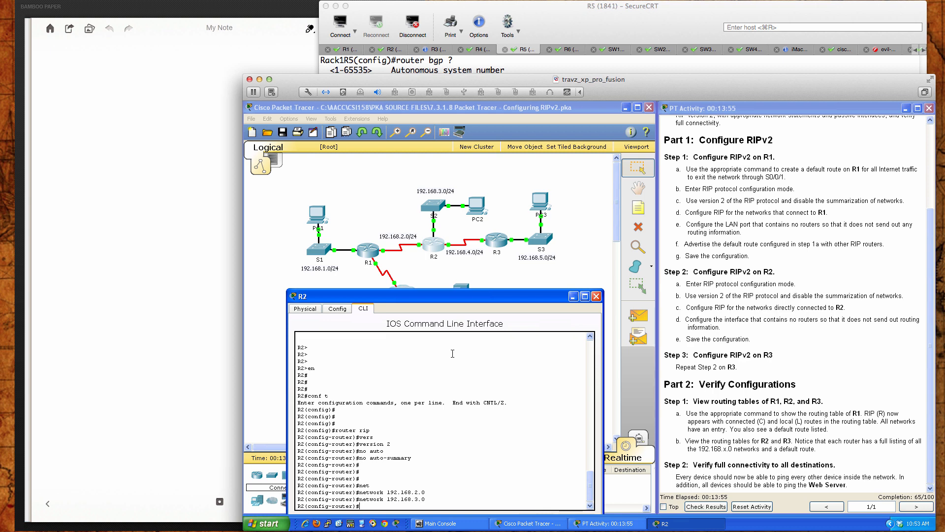
text(netw)
key(Tab)
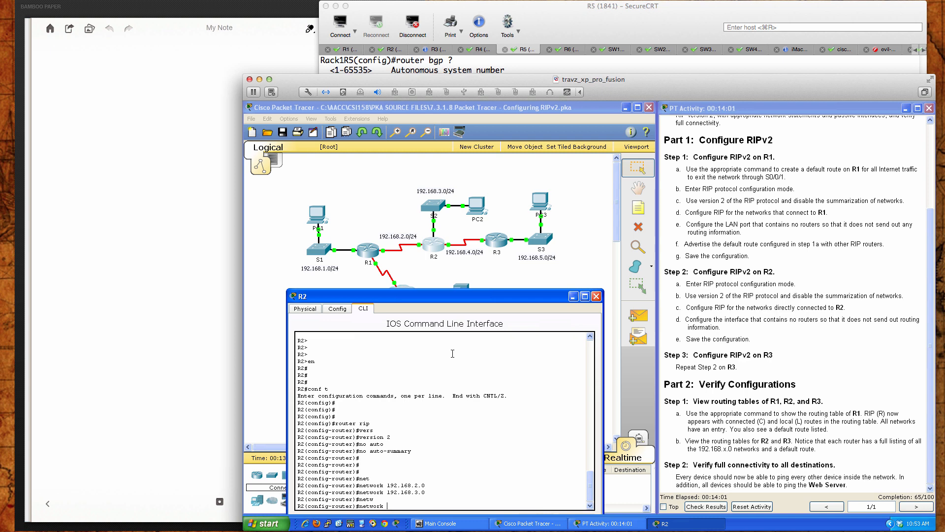
text(192.168.4.0)
key(Return)
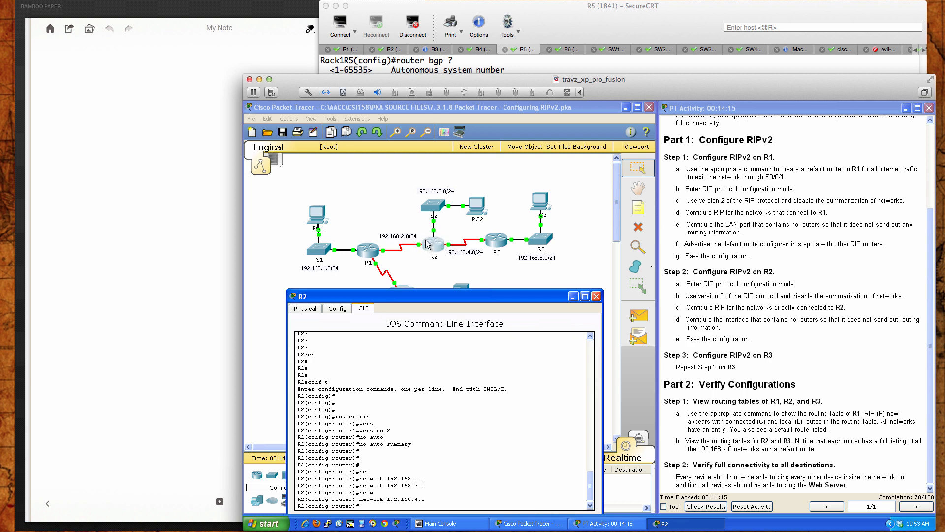
- Display R1's routing table with sh ip route, examine the routes learned through RIP, and move the R1 window clear of the topology
click(369, 250)
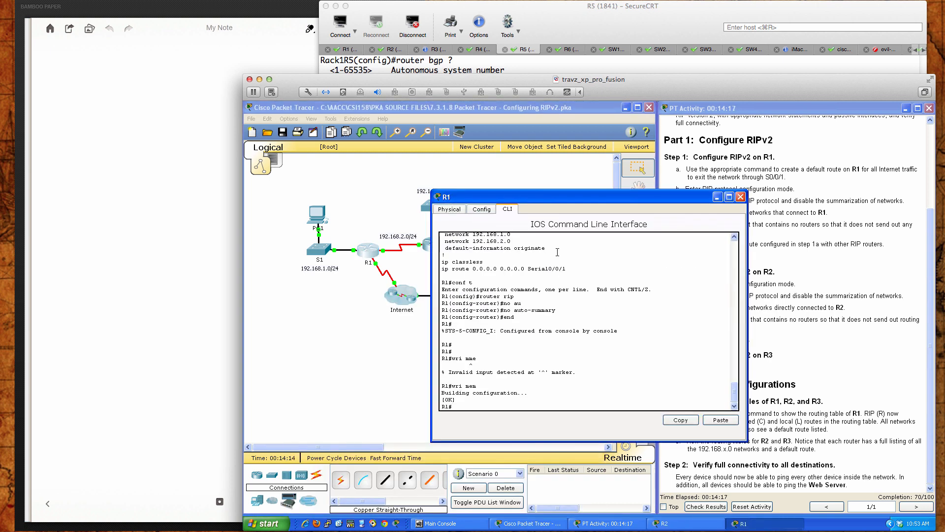
text(sh ip route)
key(Return)
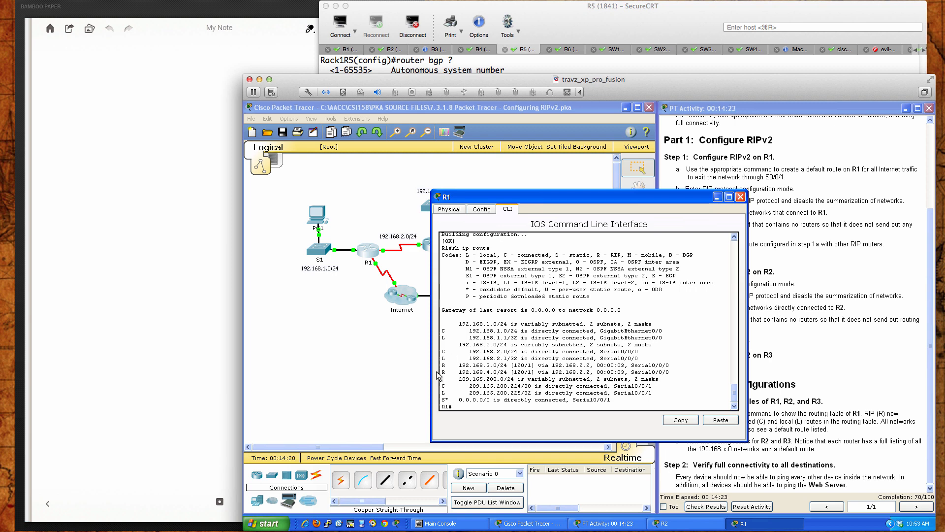
drag(441, 365, 510, 371)
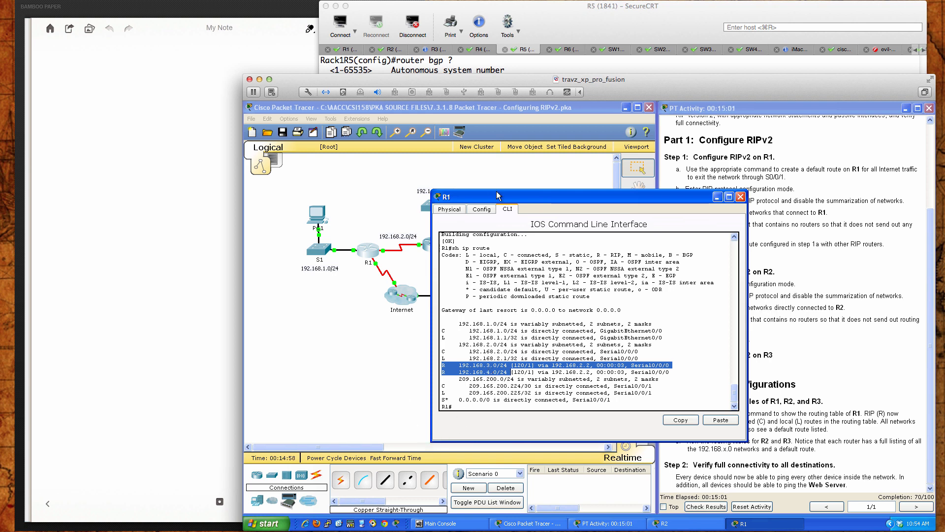
drag(497, 201, 670, 266)
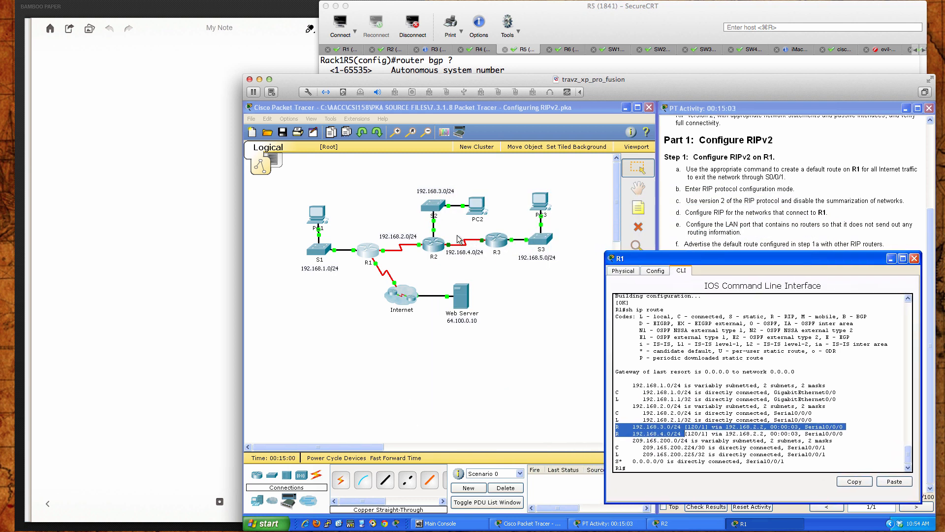
- Place R2's window beside R1's and page through R1's running configuration to examine its router rip section
click(431, 244)
drag(501, 298, 504, 256)
click(681, 261)
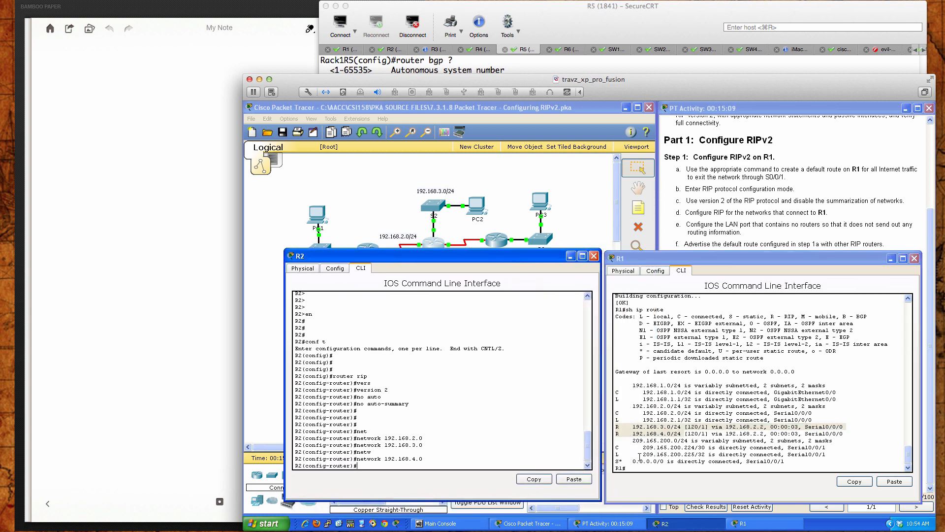
click(624, 430)
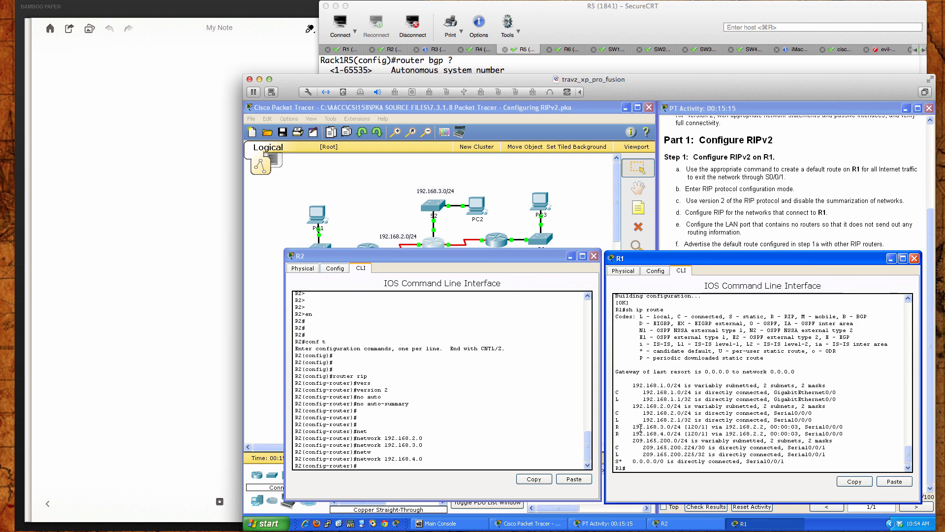
drag(616, 426, 709, 434)
text(sh ru)
key(Return)
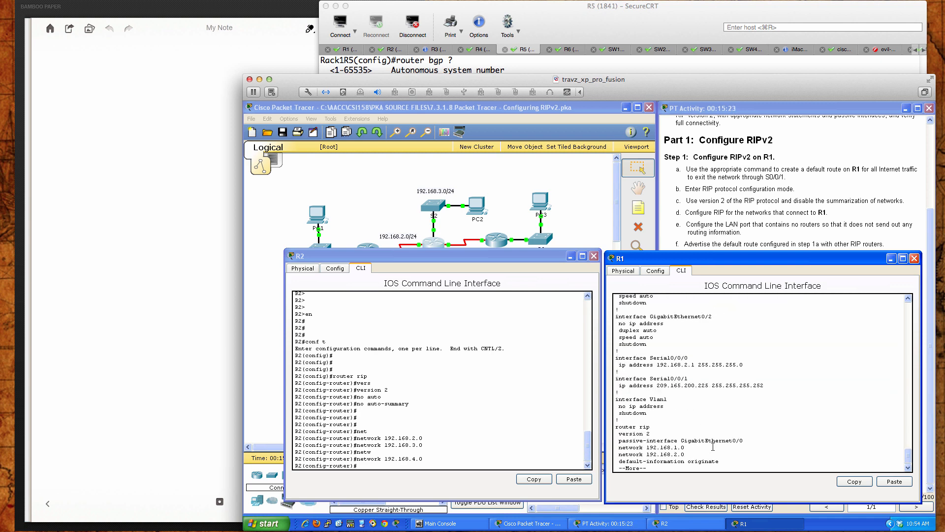
key(space)
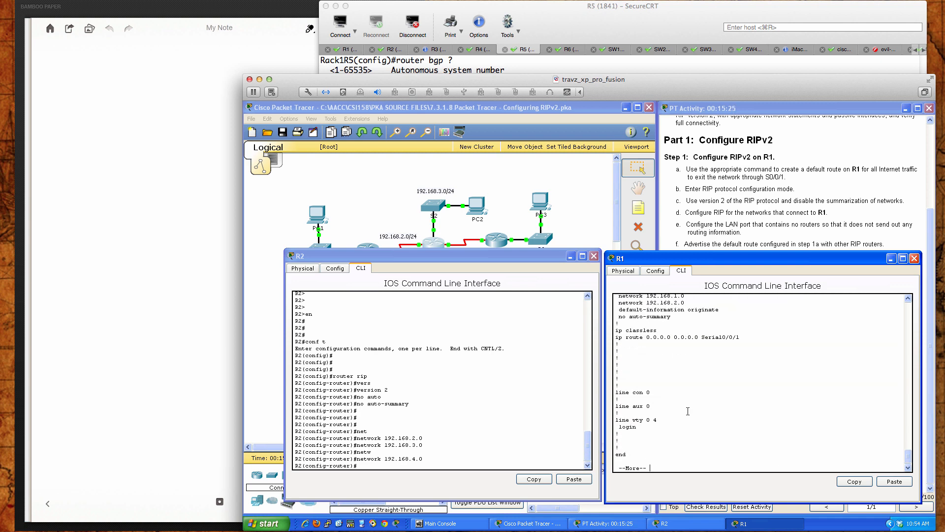
scroll(688, 411, up, 2)
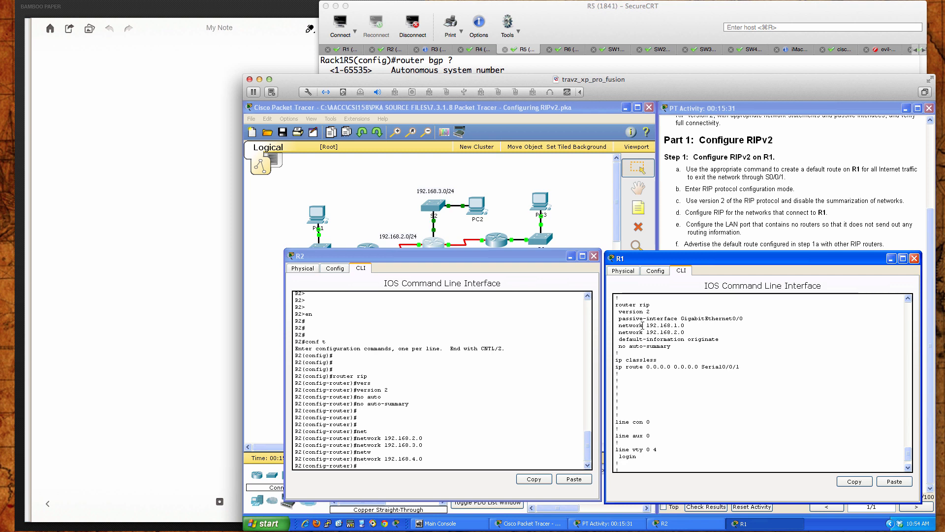
- Display R2's running configuration with do sh run and page to the router rip section for comparison with R1
click(471, 372)
text(do s)
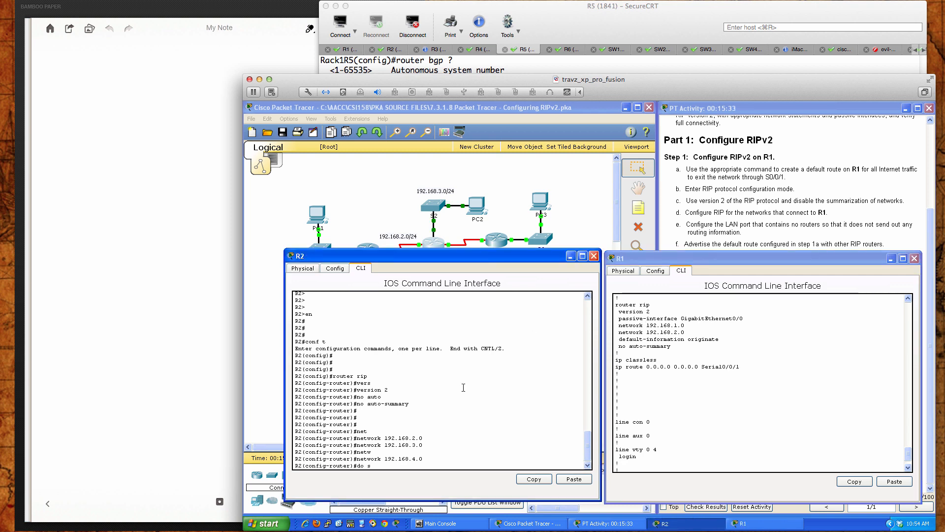
text(h run)
key(Return)
key(space)
key(space)
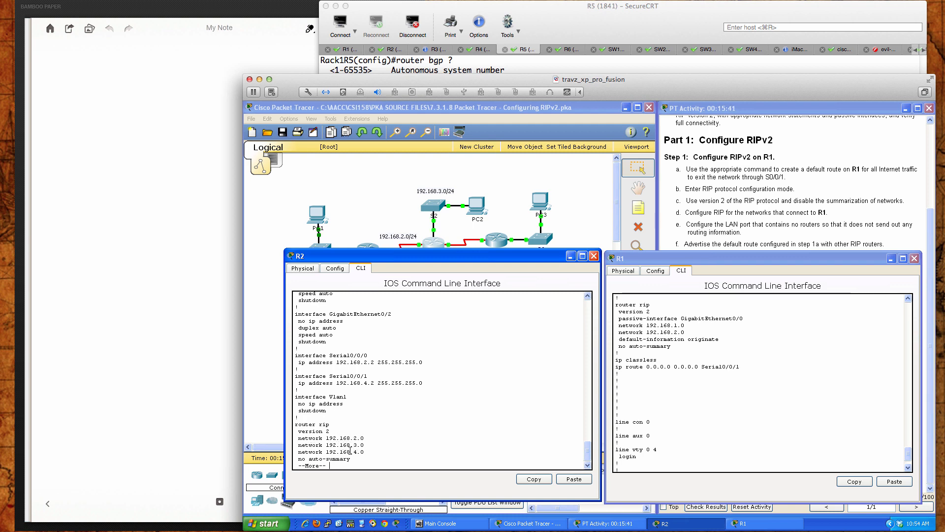
- Finish R1's configuration listing and redisplay its routing table to examine the connected and local 192.168.2.0 entries on Serial0/0/0
click(778, 412)
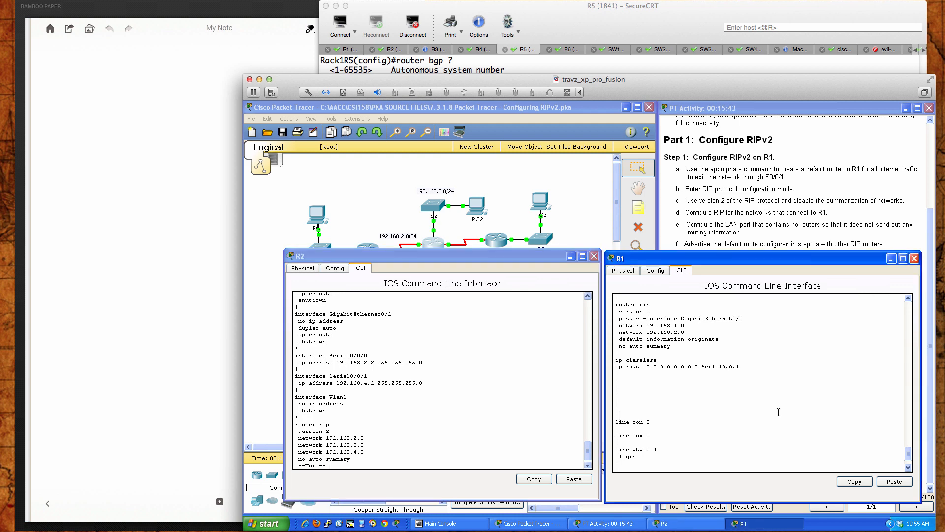
key(space)
text(sh ip )
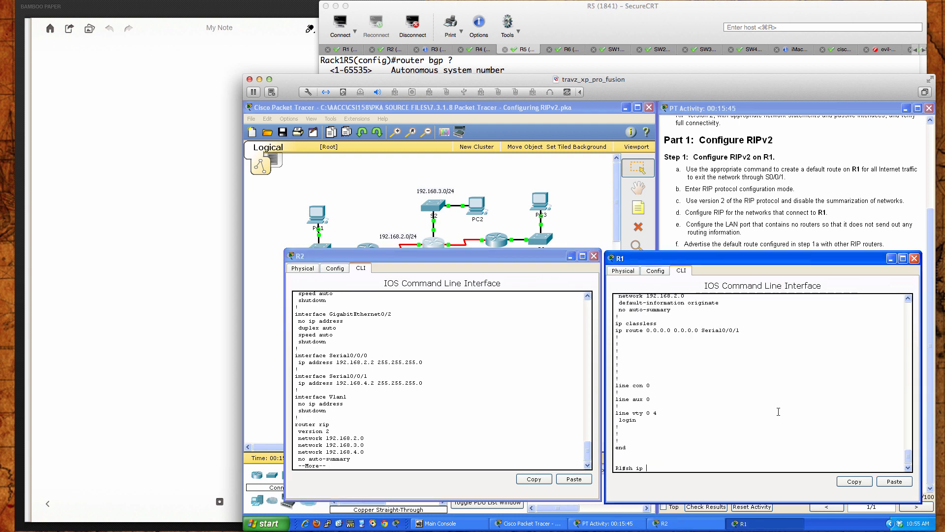
text(route)
key(Return)
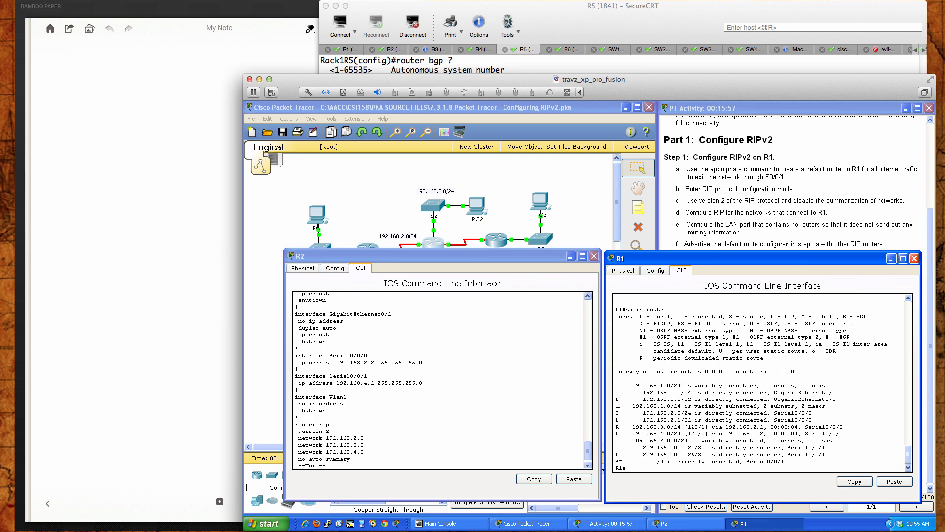
drag(616, 412, 813, 420)
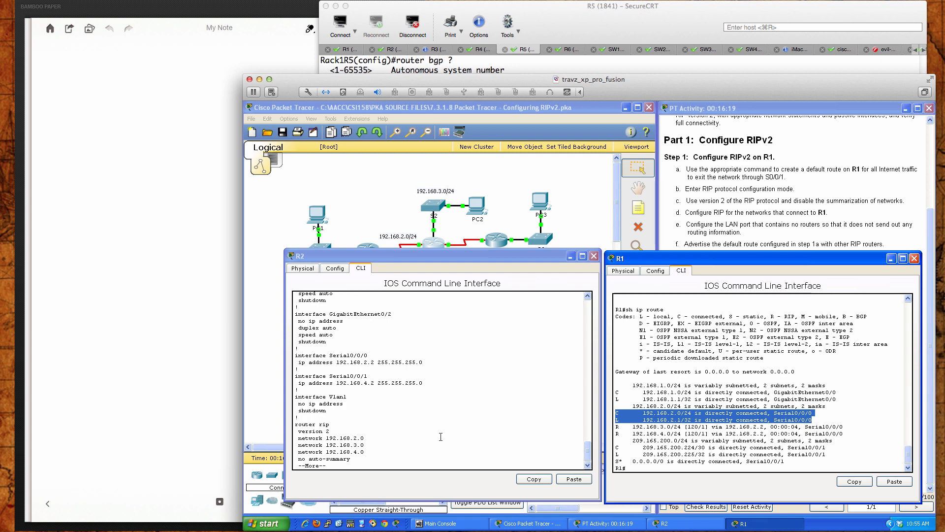
- Minimize the R1 window and quit R2's configuration listing to return to its RIP configuration prompt
click(892, 260)
drag(432, 258, 479, 261)
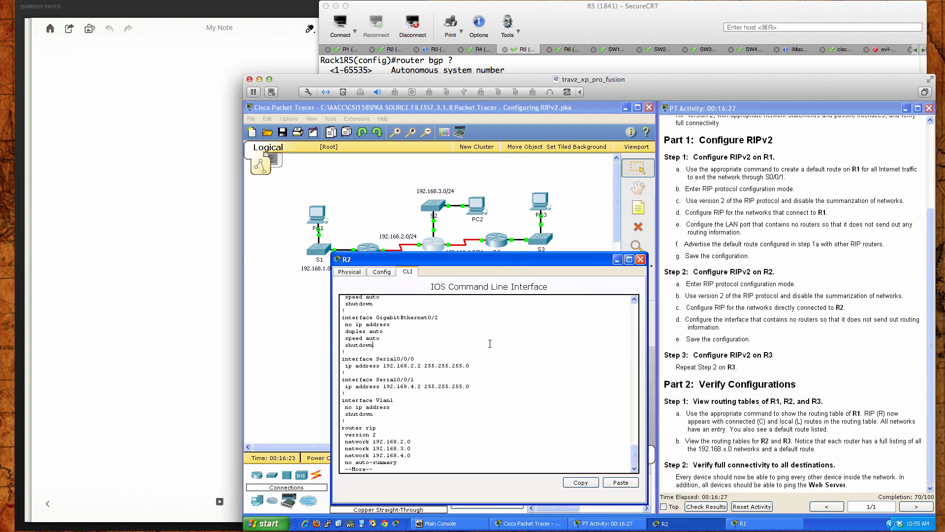
key(q)
key(Return)
key(Return)
key(Return)
key(Return)
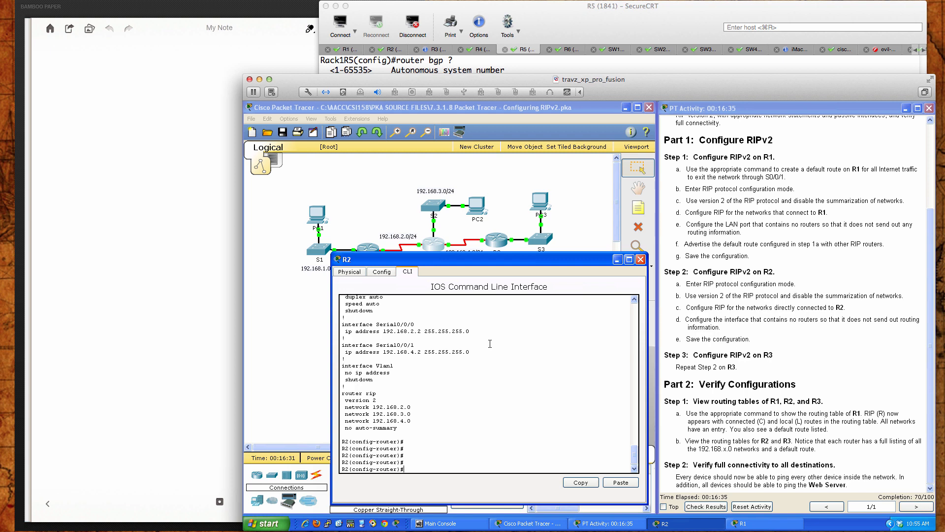
- Check which R2 port faces S2 and make gigabitEthernet 0/0 a passive interface in R2's RIP configuration
drag(446, 260, 682, 247)
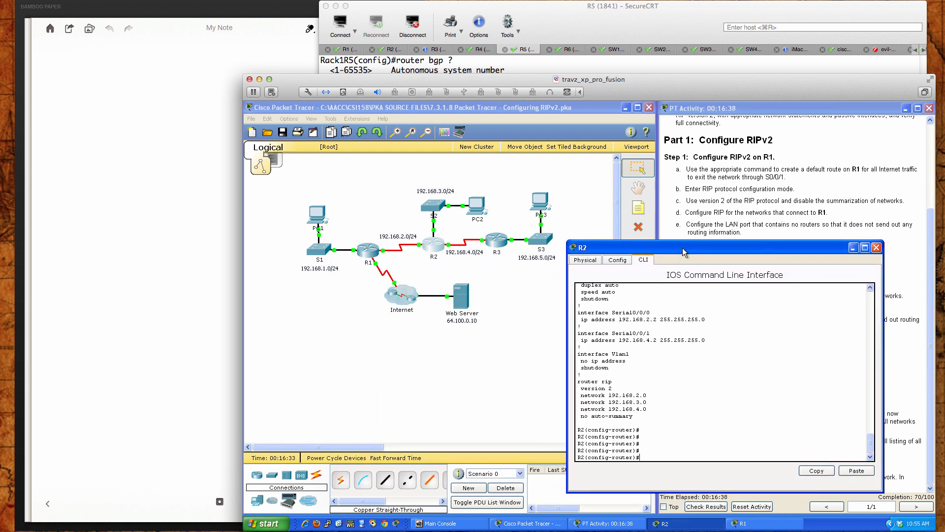
click(436, 232)
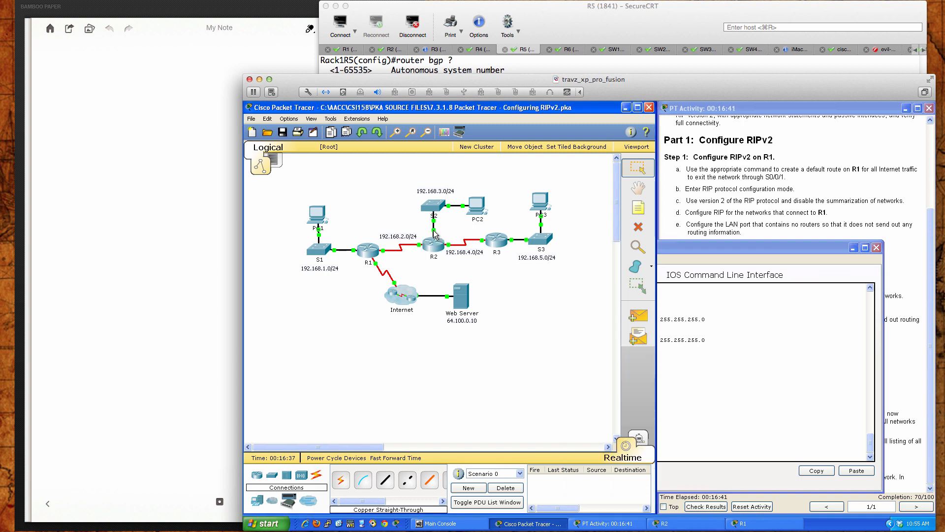
click(434, 235)
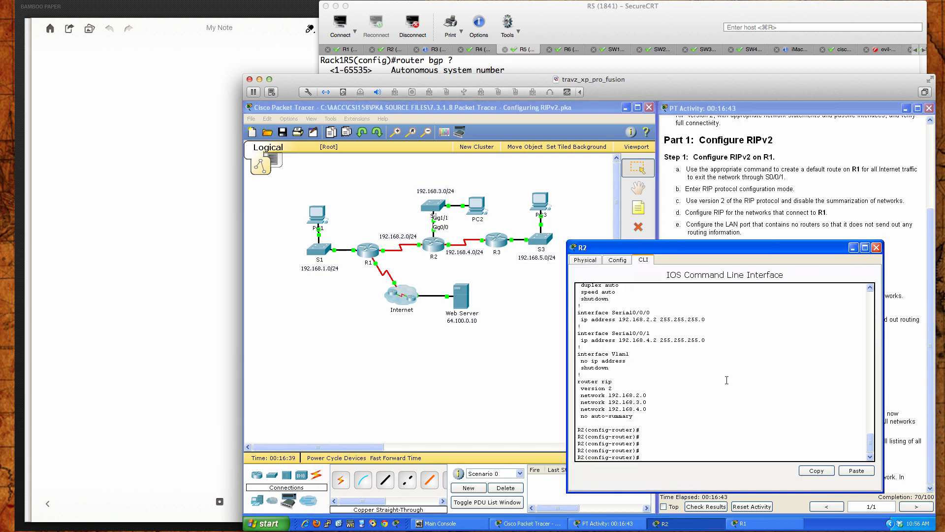
text(pas)
key(Tab)
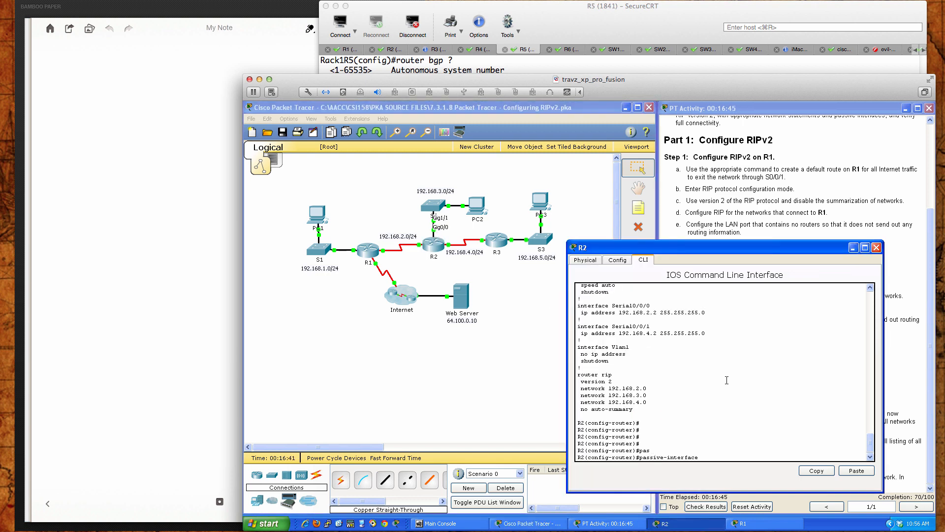
text(gi)
key(Tab)
text(0)
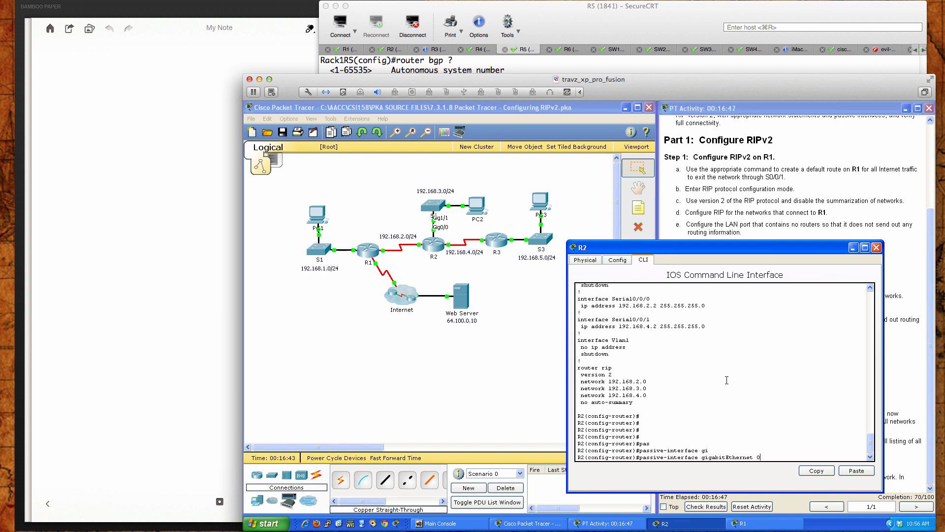
text(/0)
key(Return)
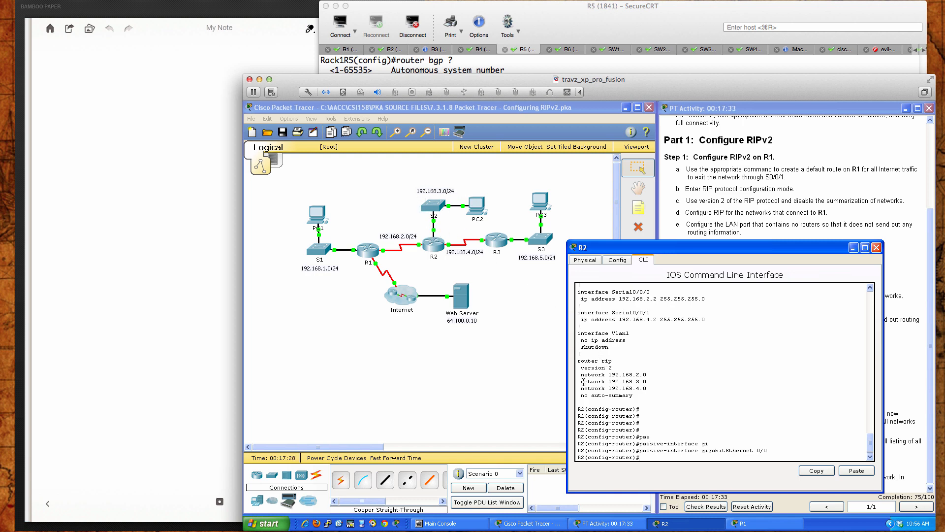
drag(581, 381, 646, 377)
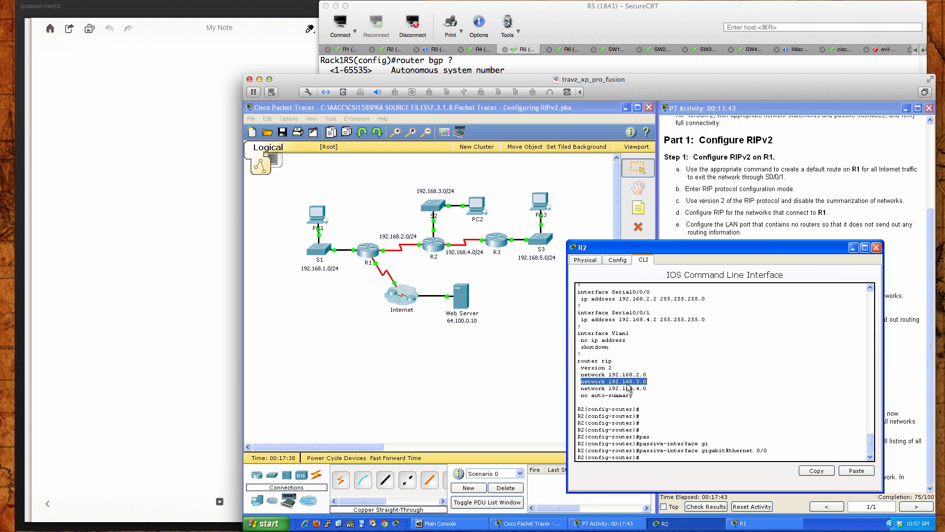
click(701, 455)
- Leave R2's configuration mode with end and save the configuration with wri mem
drag(710, 244, 498, 245)
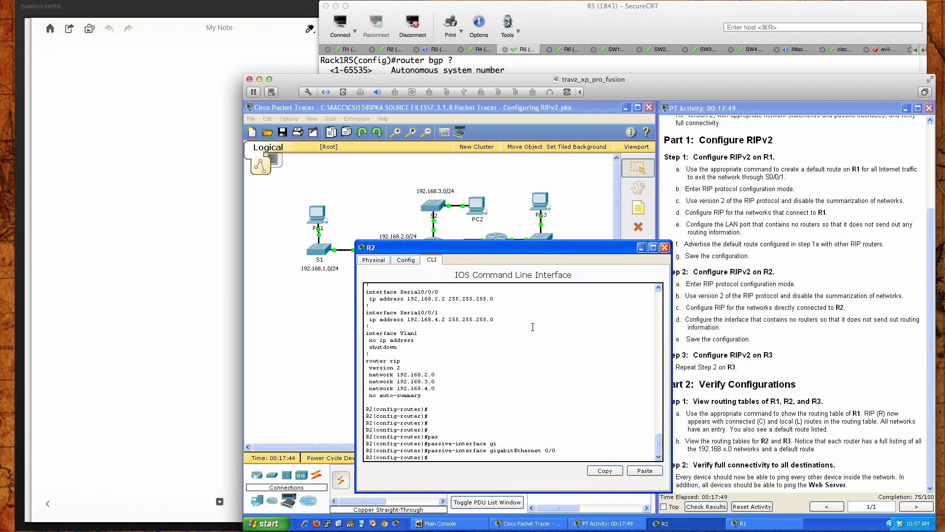
text(end)
key(Return)
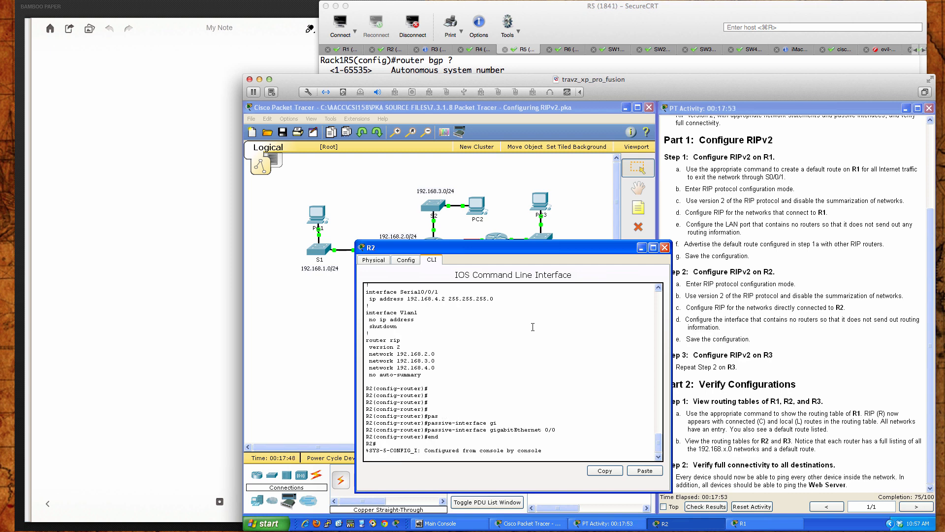
key(Return)
key(Return)
key(Return)
text(wri m)
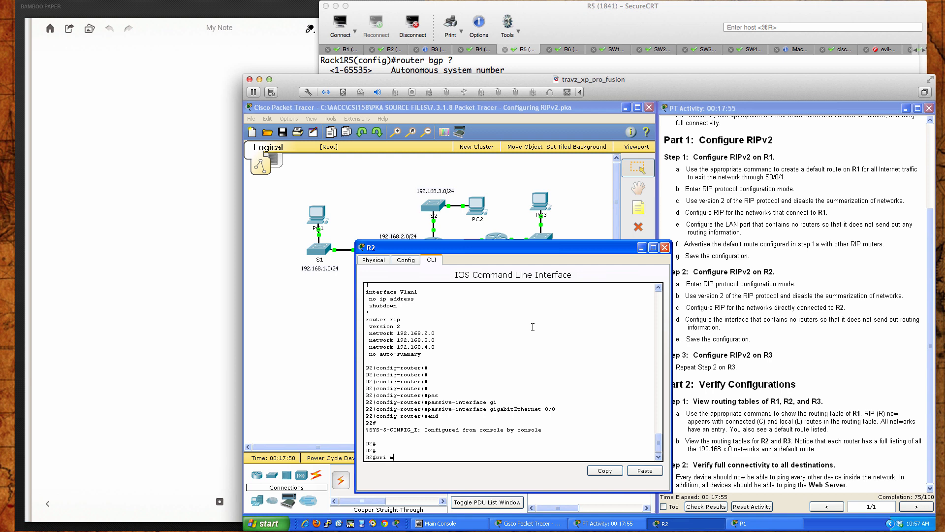
text(em)
key(Return)
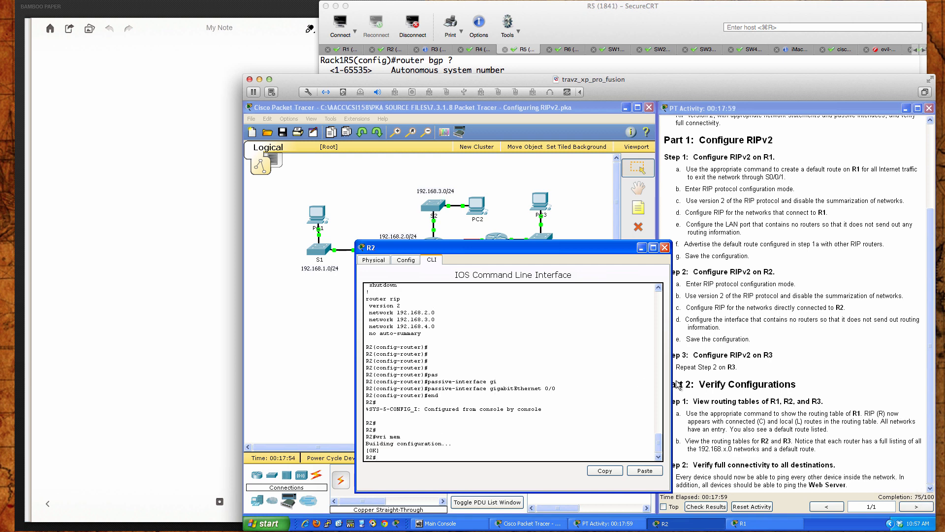
- Close R2's window, open R3's command line clear of the topology and bring up its user prompt
click(665, 247)
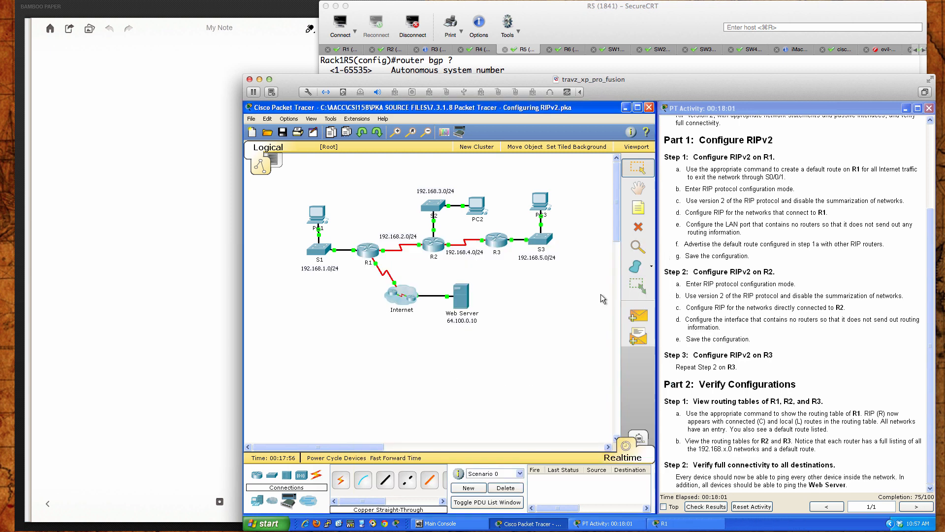
click(494, 241)
drag(598, 190, 465, 288)
click(412, 291)
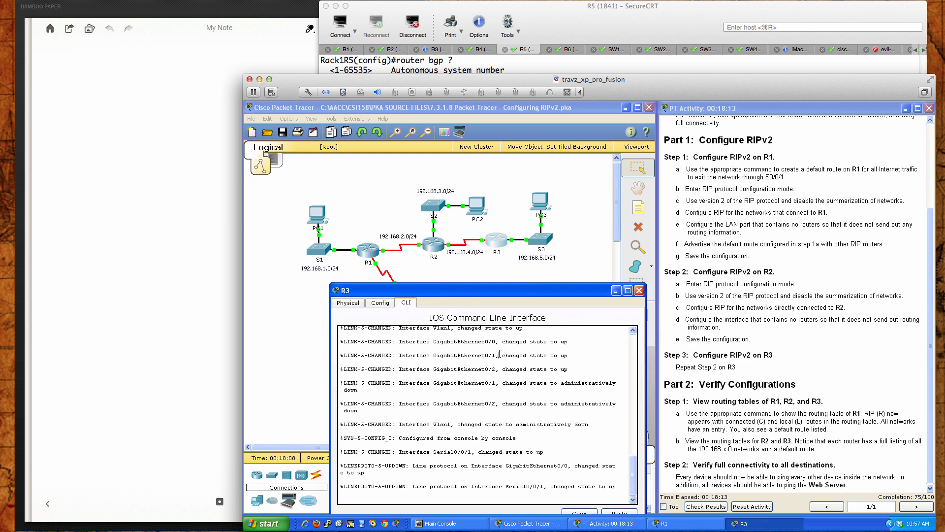
key(Return)
key(Return)
key(Return)
key(Return)
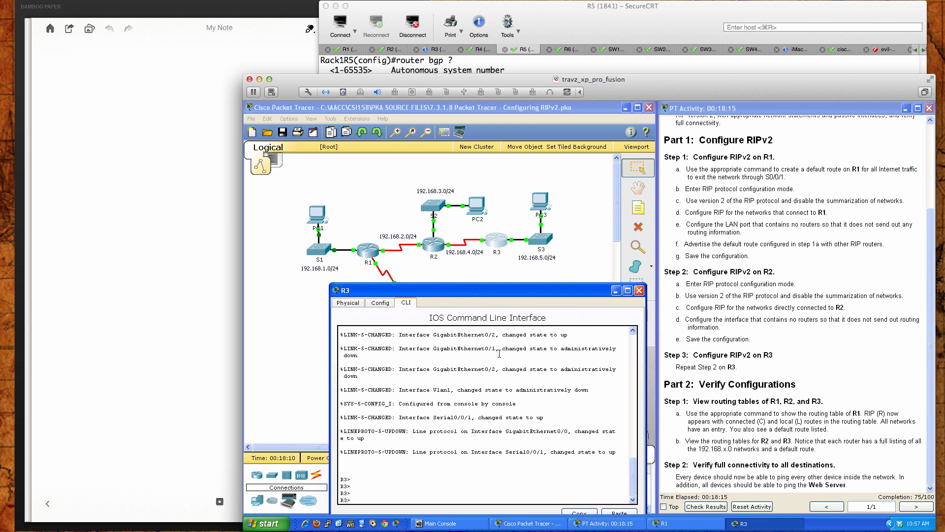
- Enter privileged mode on R3 with en, start configuration with conf t and enter RIP configuration with router rip
text(en)
key(Return)
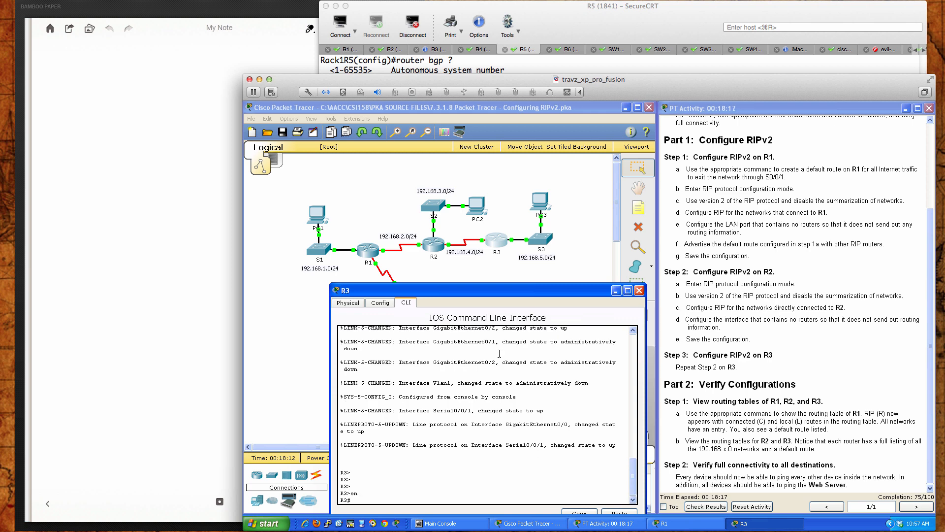
key(Return)
key(Return)
key(Return)
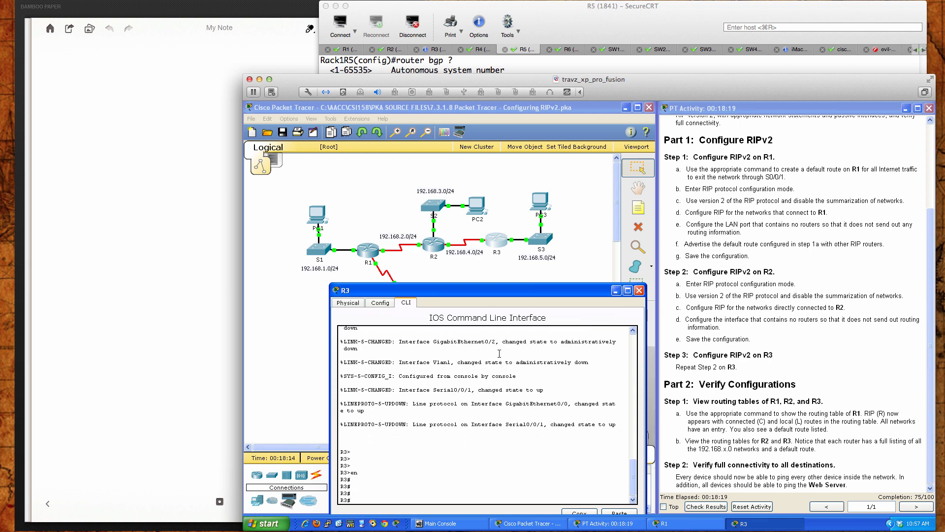
text(conf t)
key(Return)
text(router rip)
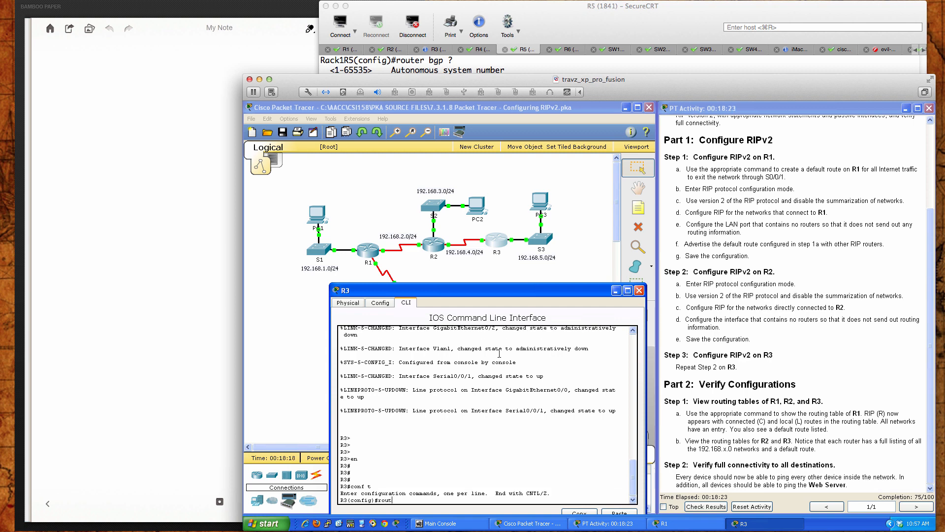
key(Return)
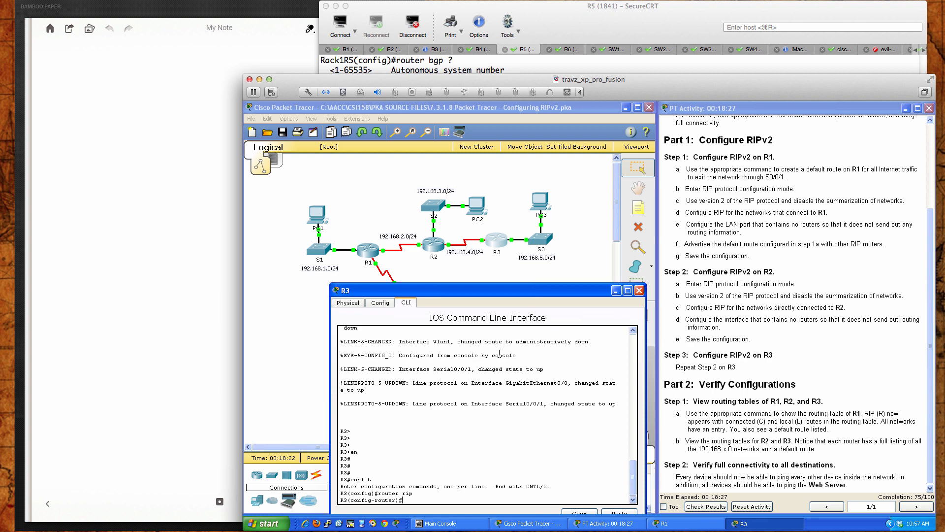
- Run do sh ip route from R3's RIP configuration prompt to examine its directly connected networks
key(Return)
key(Return)
key(Return)
text(do sh i)
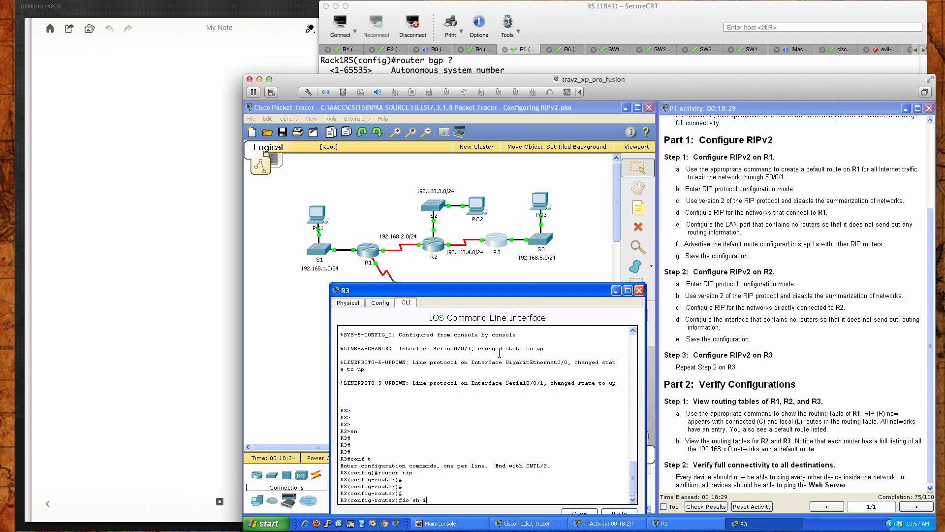
text(p route)
key(Return)
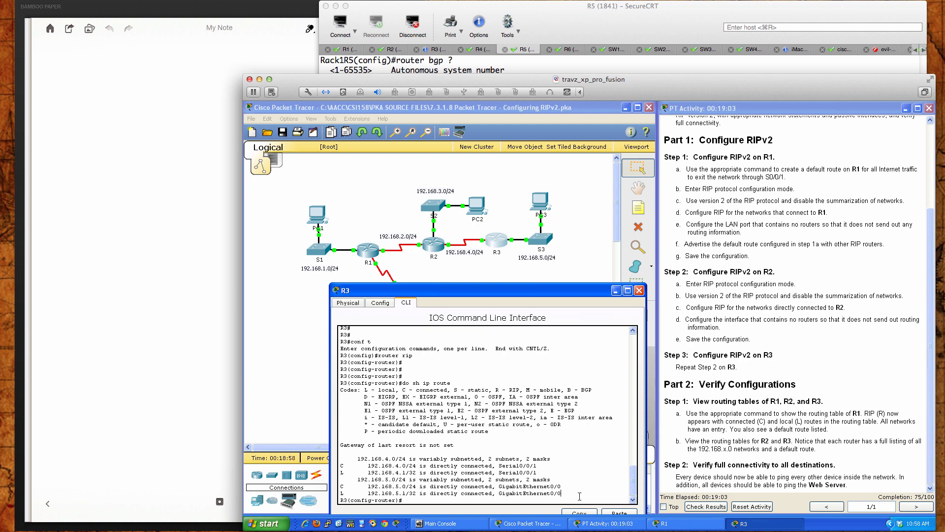
key(Return)
key(Return)
key(Return)
key(Return)
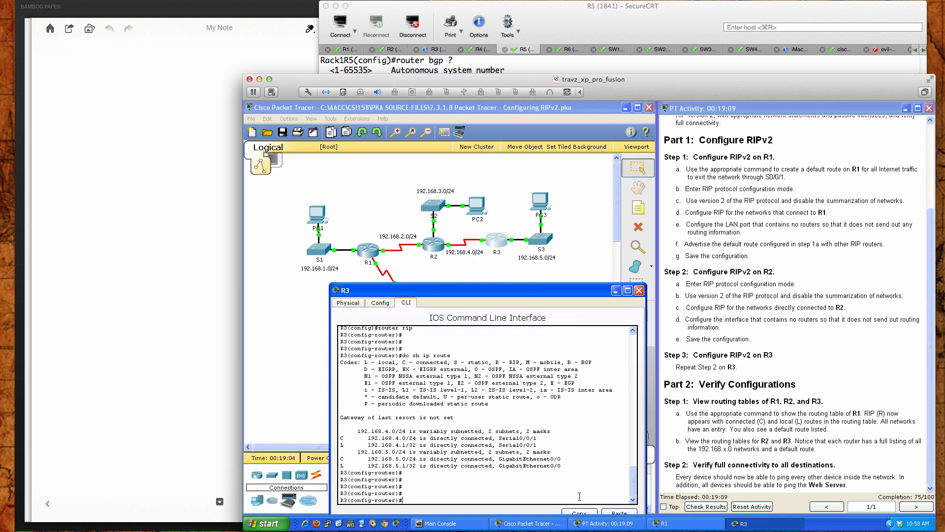
- Redisplay R3's routing table to recheck its connected and local entries, ending at the RIP configuration prompt
key(Up)
key(Return)
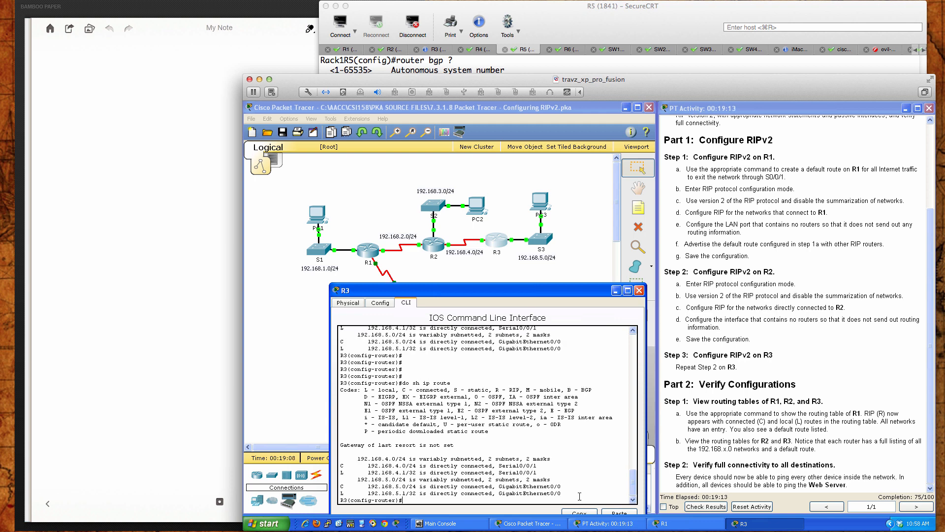
key(Return)
key(Return)
key(Return)
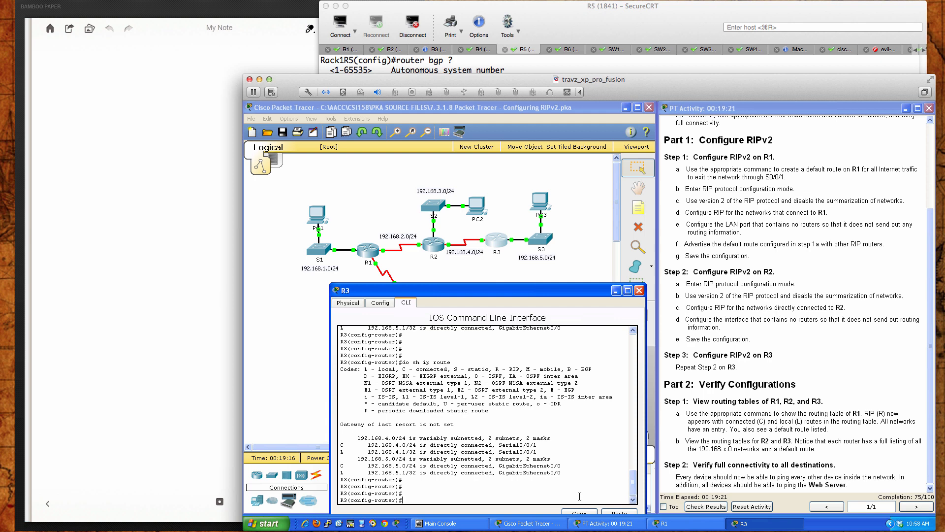
key(Return)
key(Return)
key(Return)
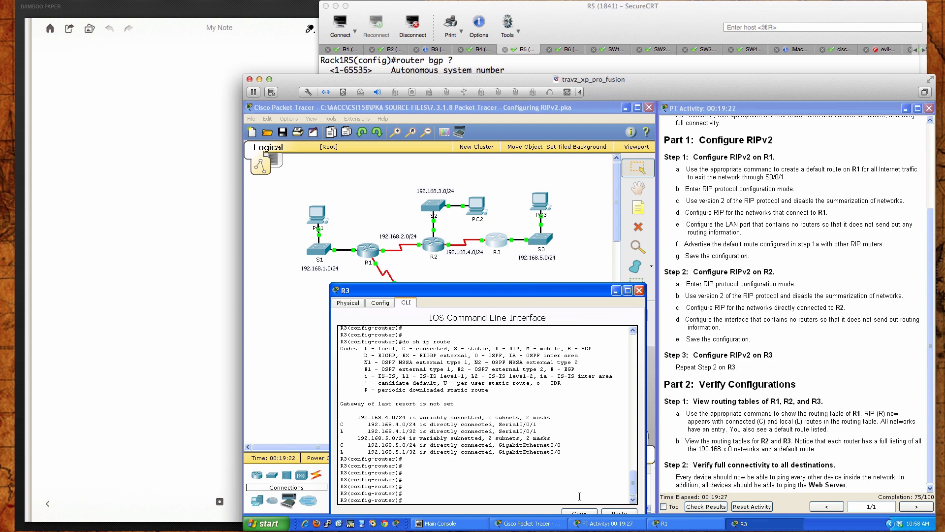
- Reopen R2's command line below the topology and turn on RIP debugging with debug ip rip
click(434, 243)
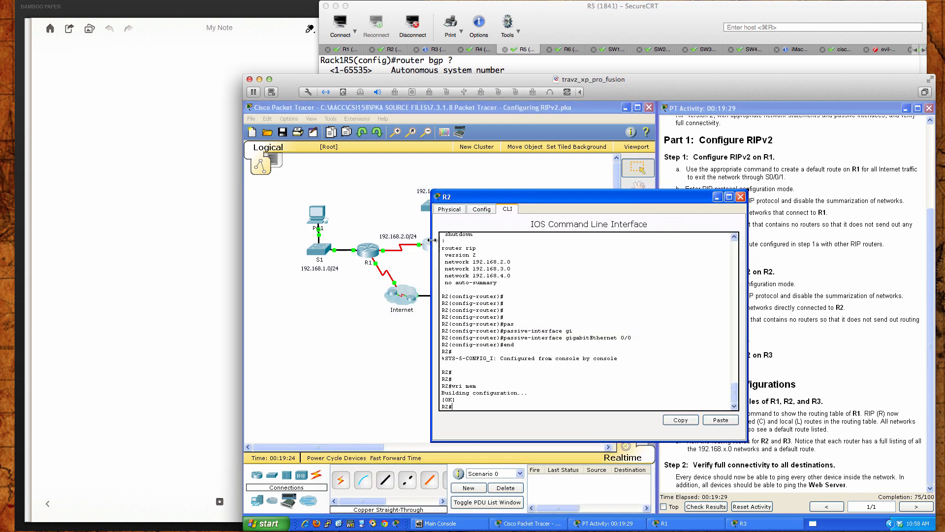
drag(477, 200, 291, 270)
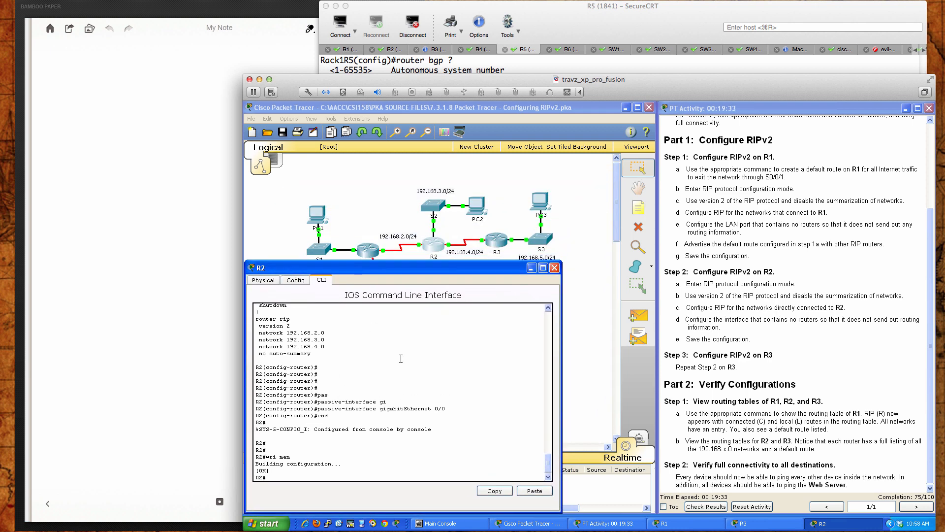
text(debu)
key(Tab)
text(ip rip)
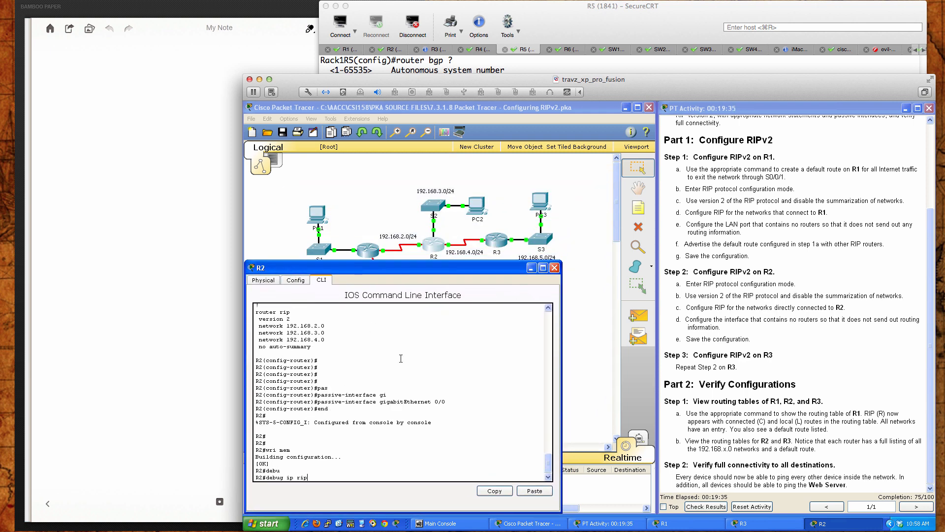
key(Return)
- Turn on routing debugging on R2 with debug ip routing and add blank prompt lines for the debug output
text(deb)
key(Tab)
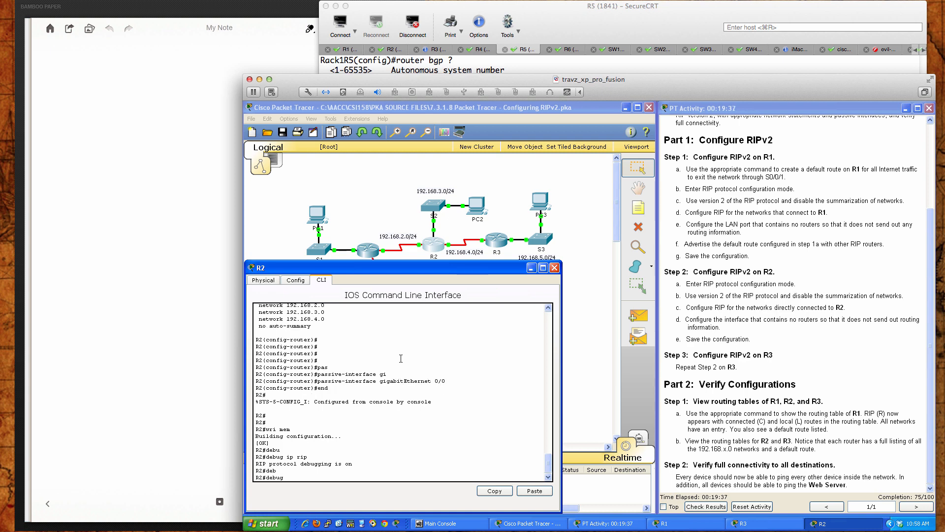
text(ip rou)
key(Tab)
key(Return)
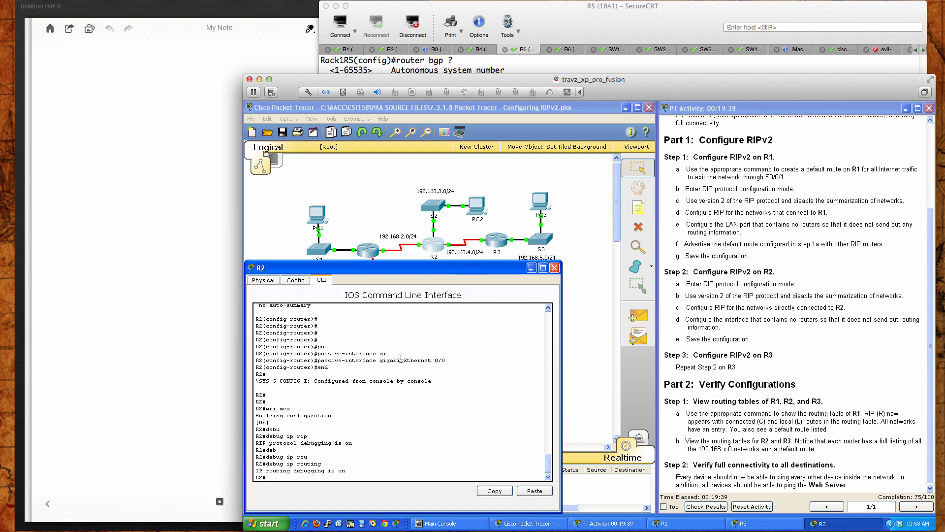
key(Return)
key(Return)
key(Return)
key(Return)
key(Return)
key(Return)
key(Return)
key(Return)
key(Return)
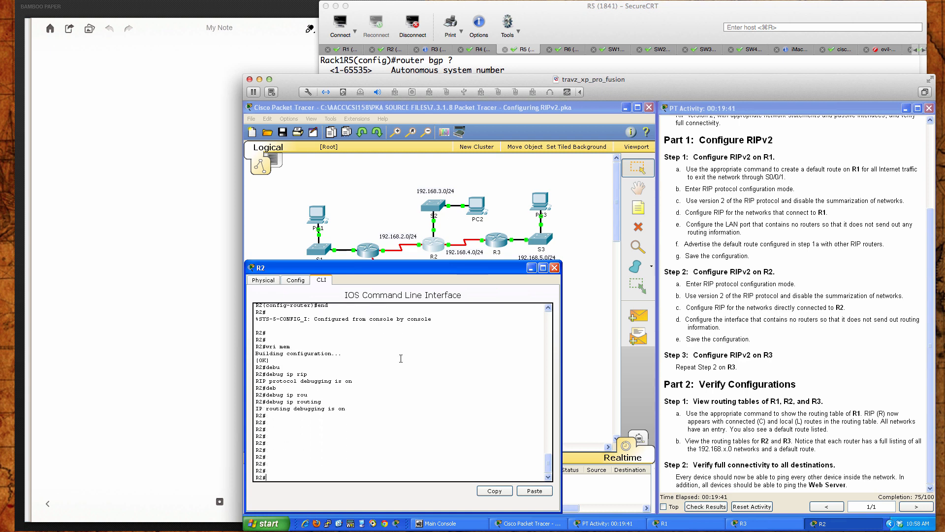
- Arrange the R3 command-line window beside R2's so that both consoles are visible together
click(496, 240)
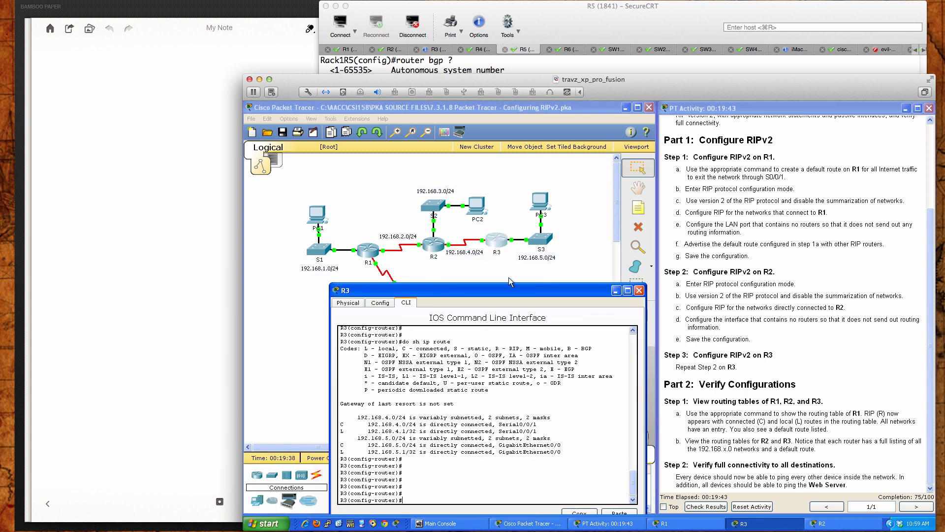
drag(505, 289, 794, 265)
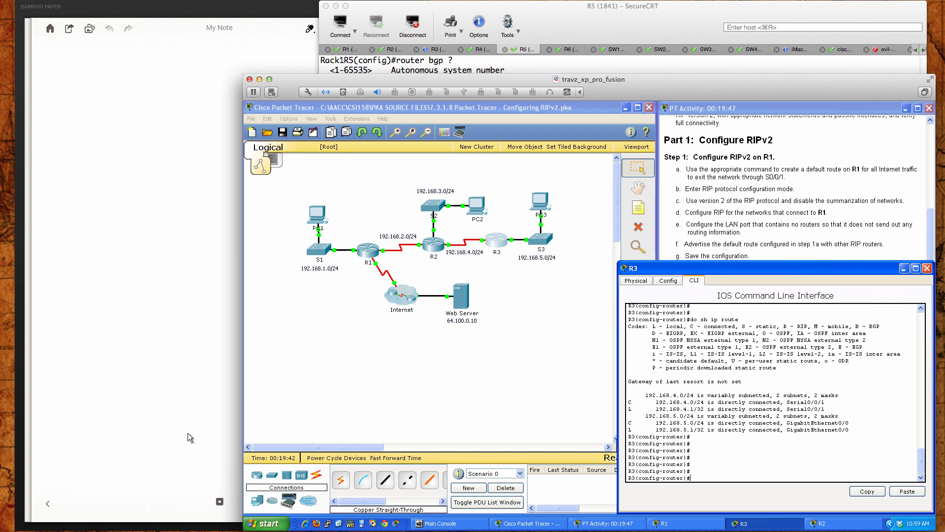
click(428, 245)
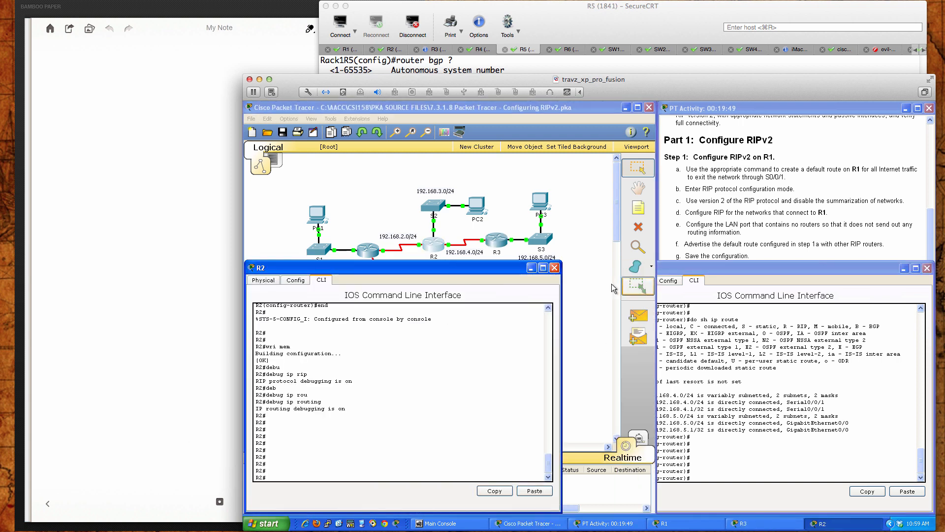
double_click(711, 268)
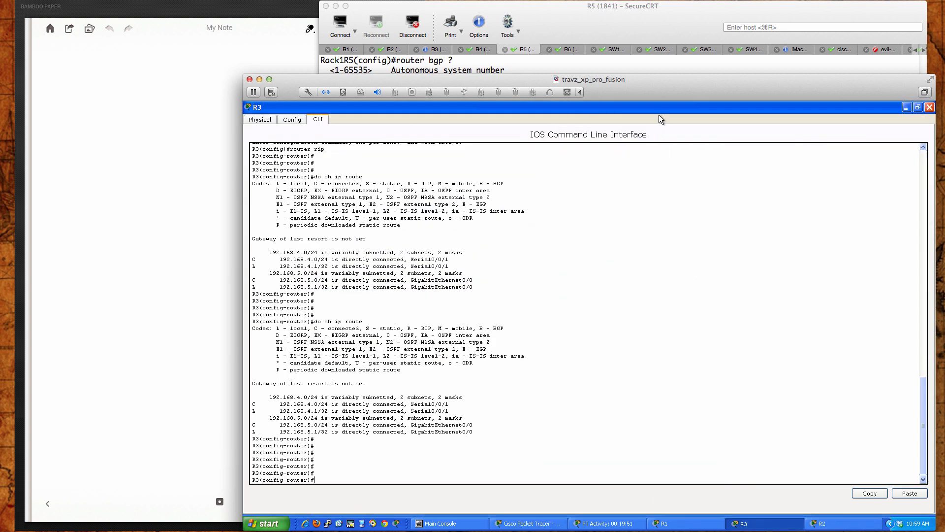
double_click(656, 108)
drag(721, 270, 668, 270)
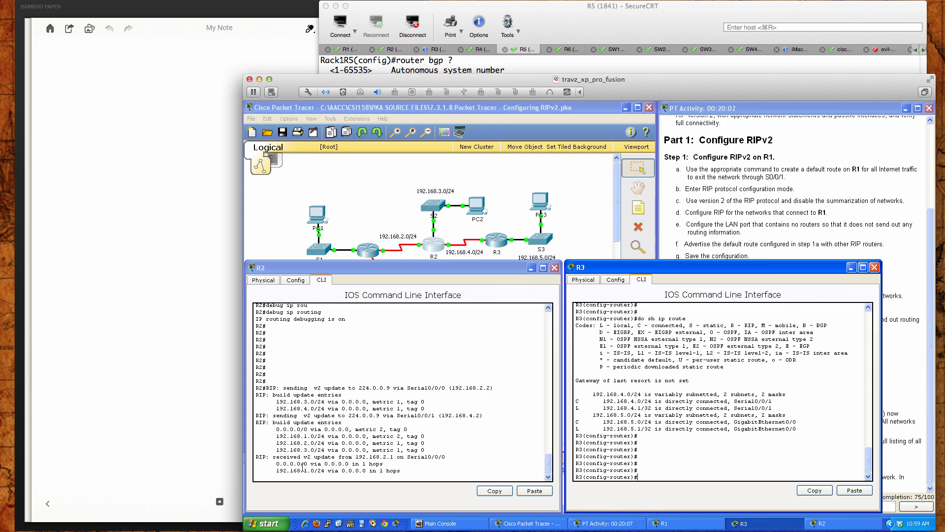
- Examine R2's RIP debug output, highlighting the updates received from 192.168.2.1 and their advertised routes, and return to R3's RIP configuration prompt
drag(356, 456, 405, 458)
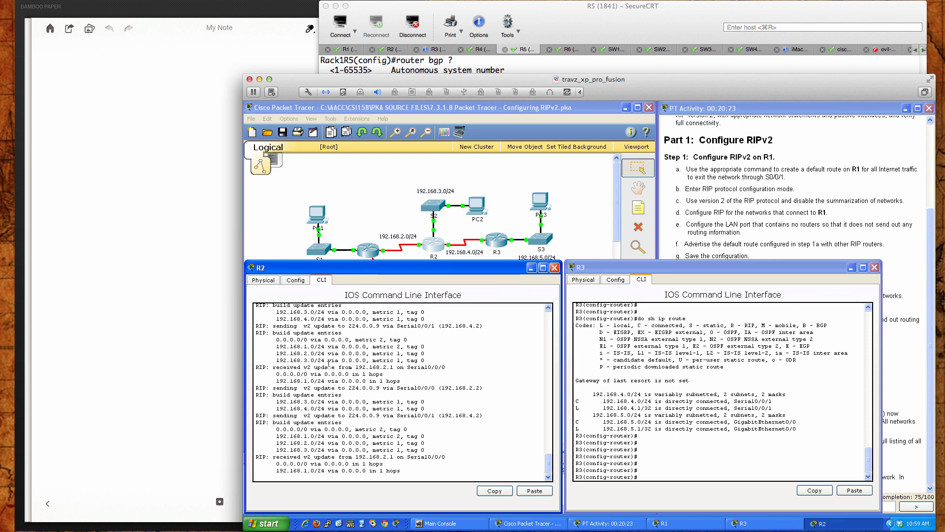
drag(256, 367, 401, 381)
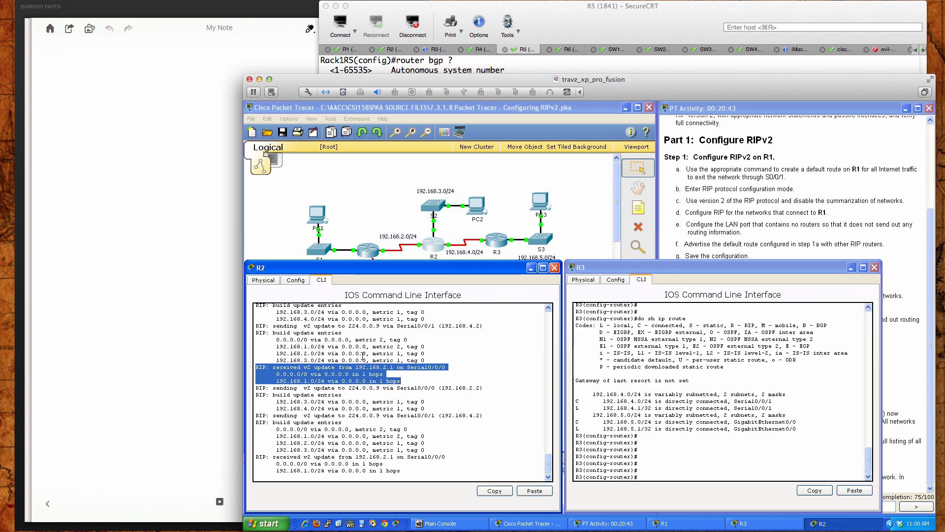
click(368, 303)
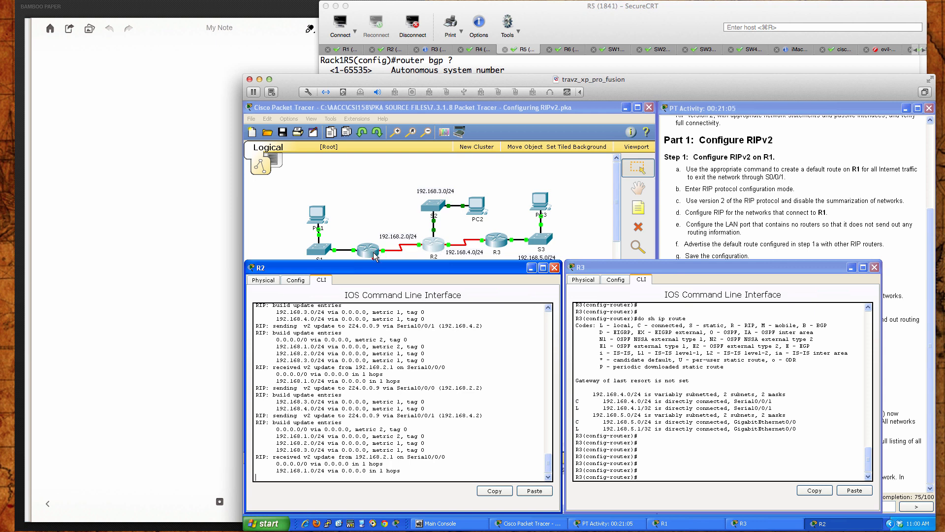
drag(273, 464, 319, 472)
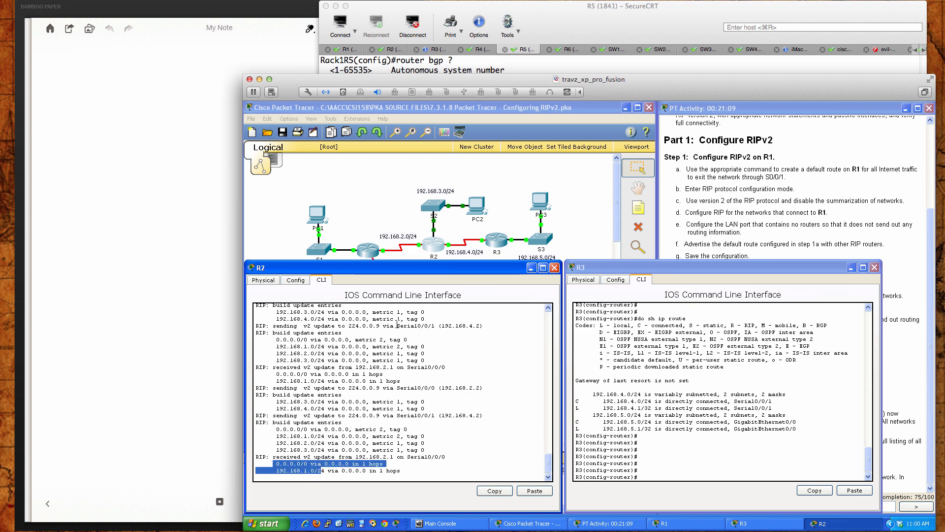
drag(411, 267, 411, 284)
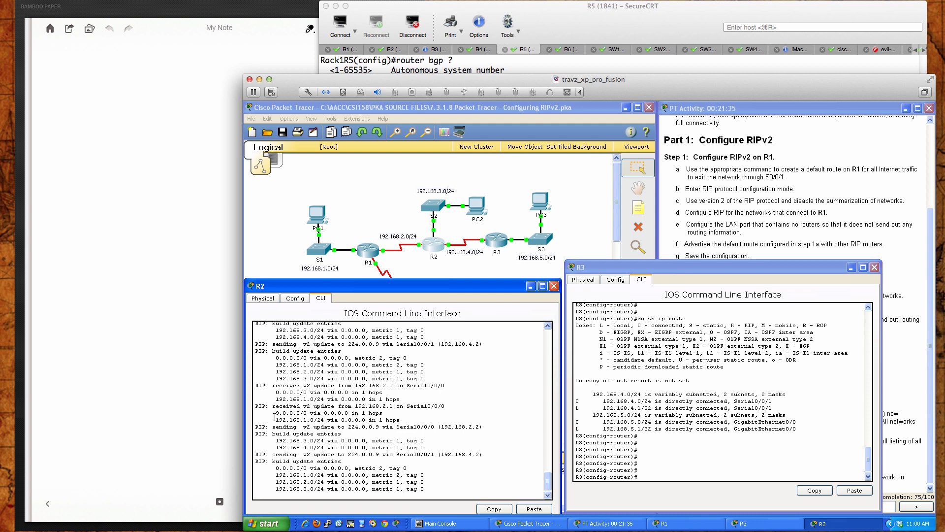
drag(276, 419, 325, 420)
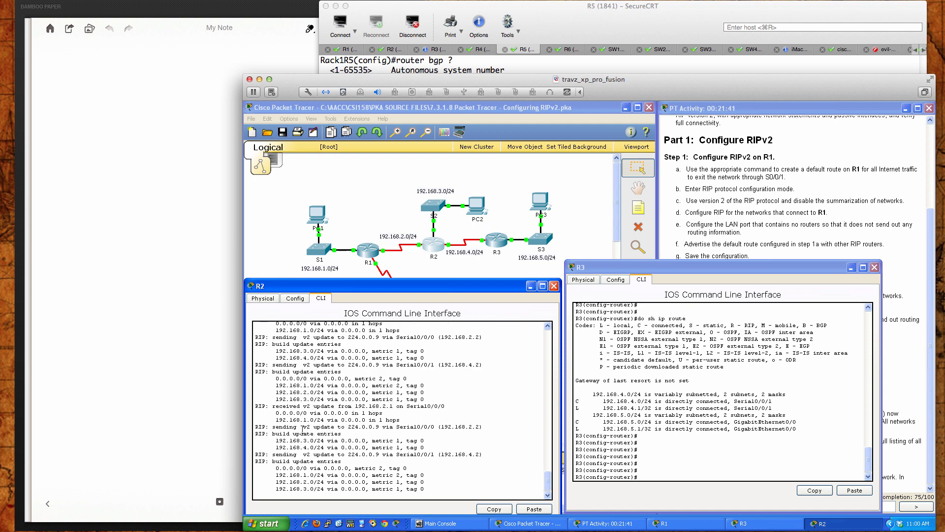
drag(276, 419, 324, 420)
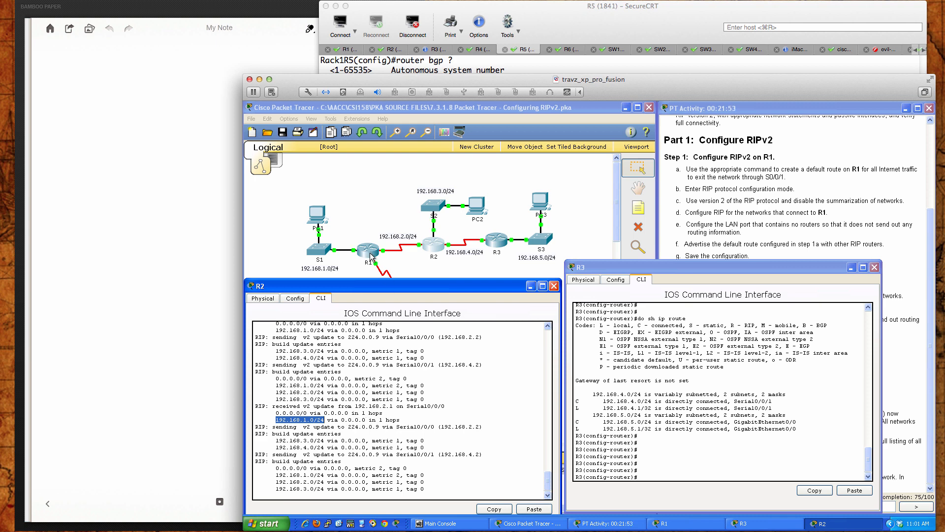
drag(355, 406, 396, 407)
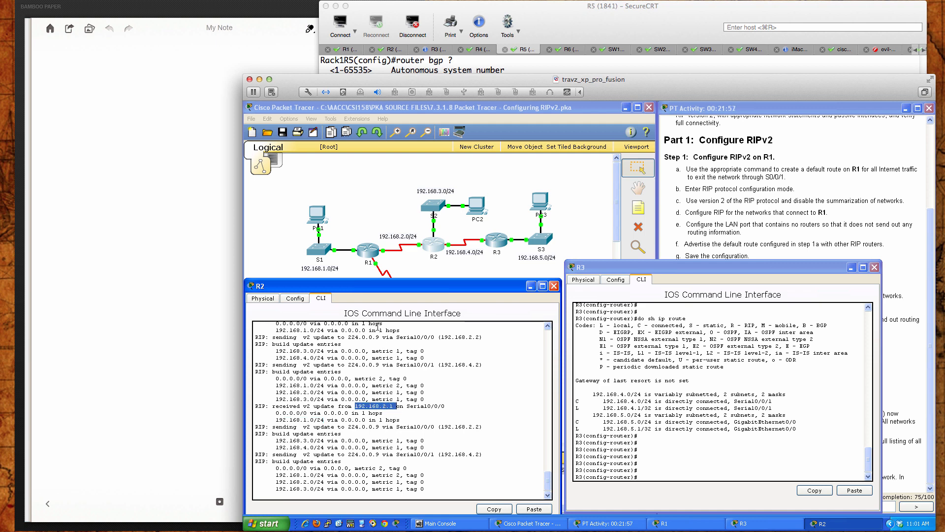
click(430, 493)
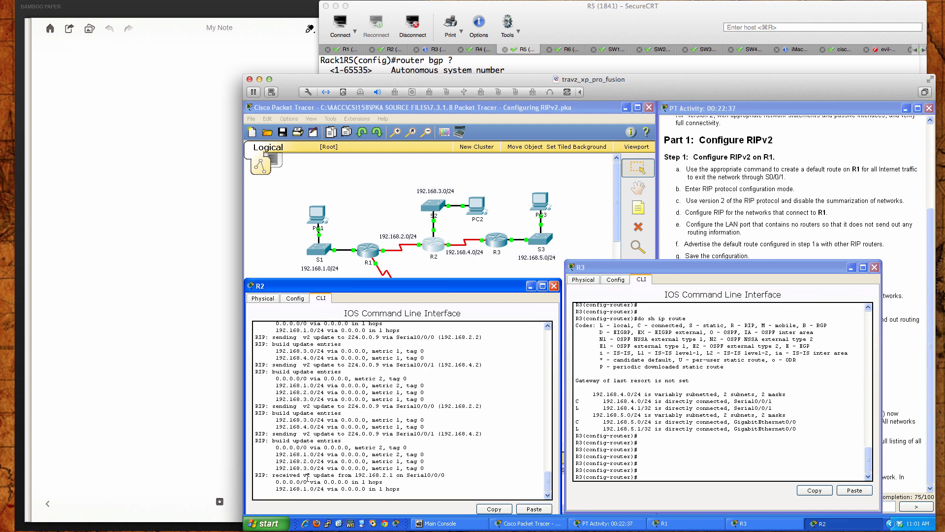
drag(268, 474, 407, 487)
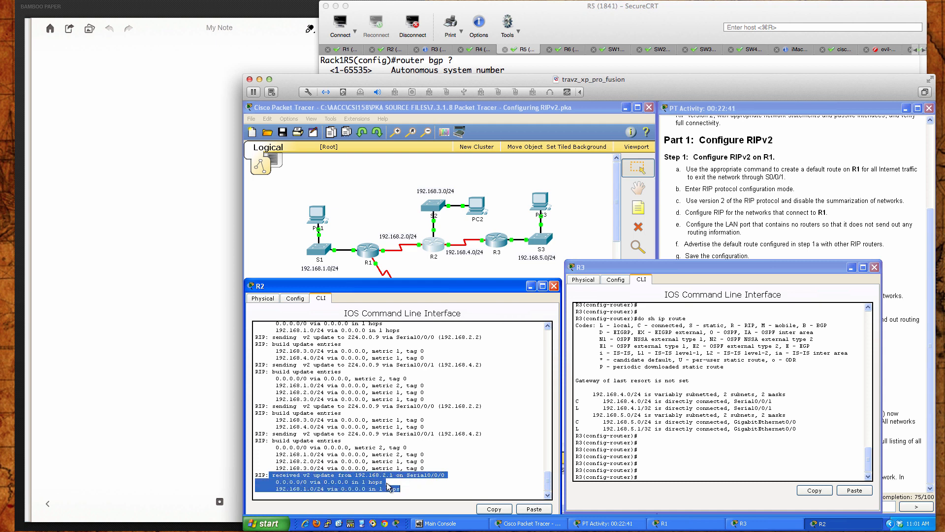
click(671, 476)
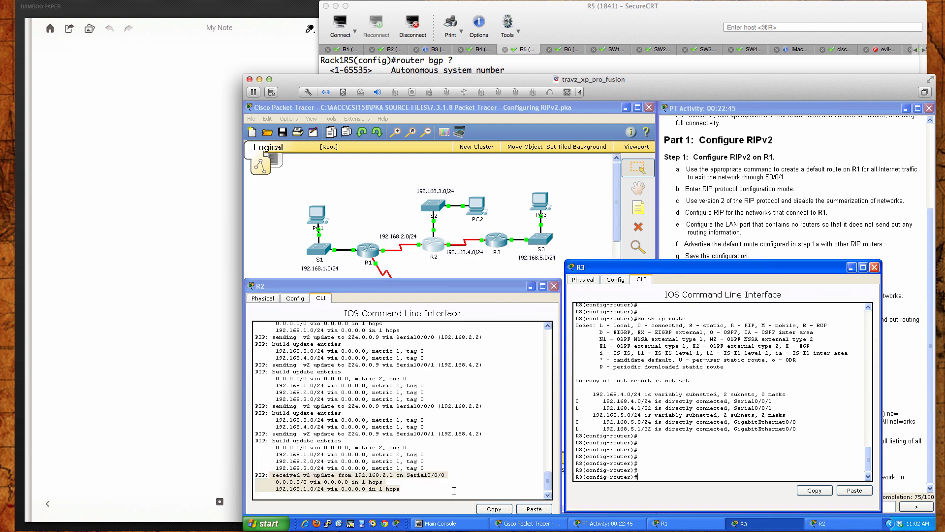
- Set RIP to version 2 in R3's router configuration
click(469, 483)
click(659, 473)
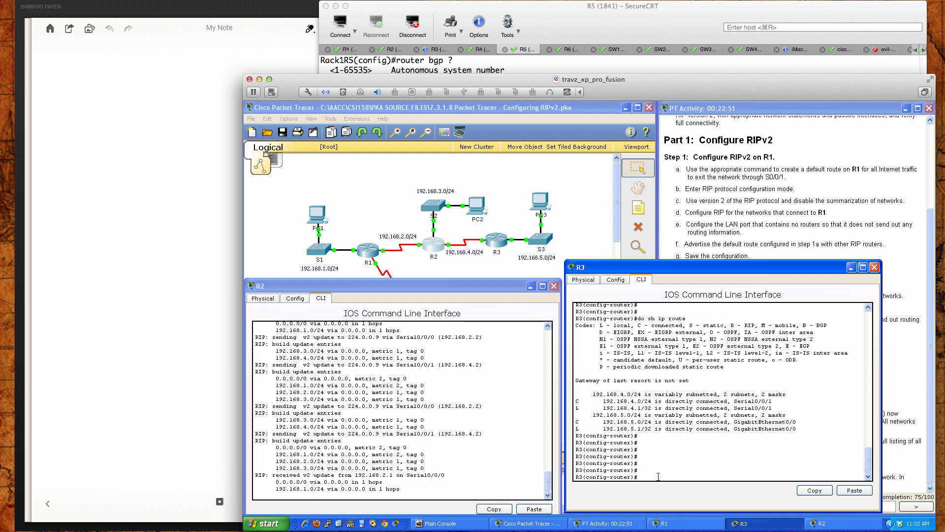
text(ver)
key(Tab)
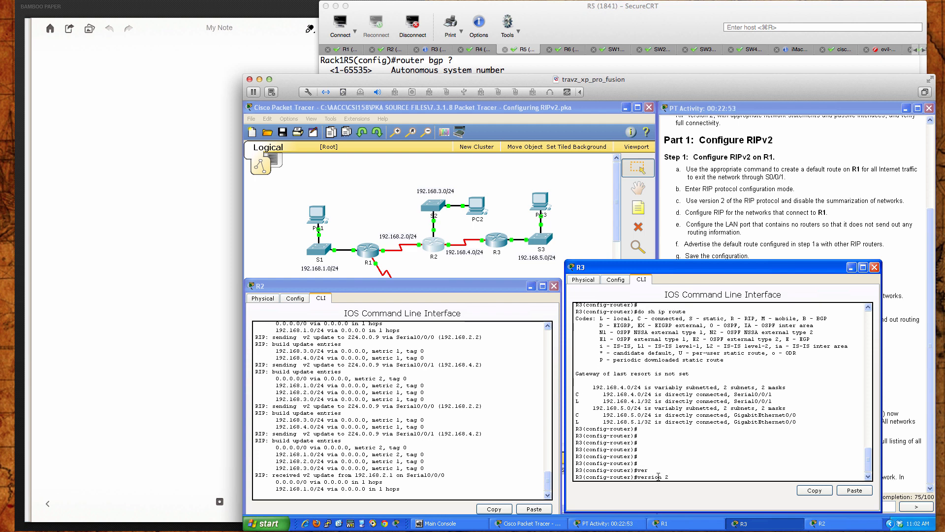
text(2)
key(Return)
key(Return)
key(Return)
key(Return)
key(Return)
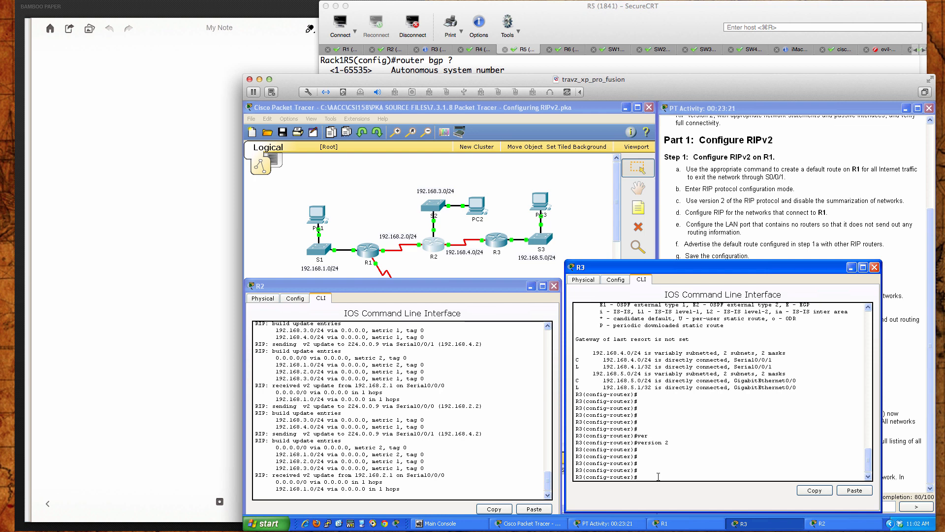
text(net)
key(Tab)
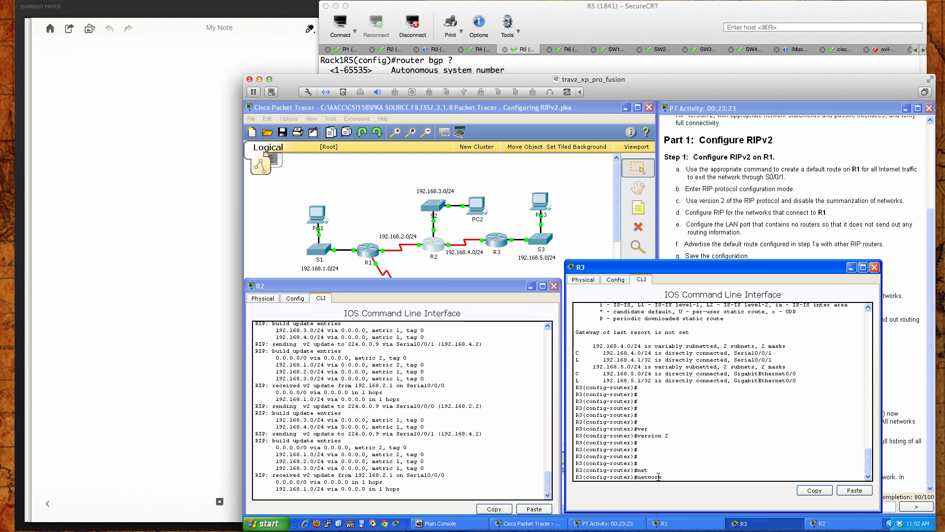
text(192.168.4.0)
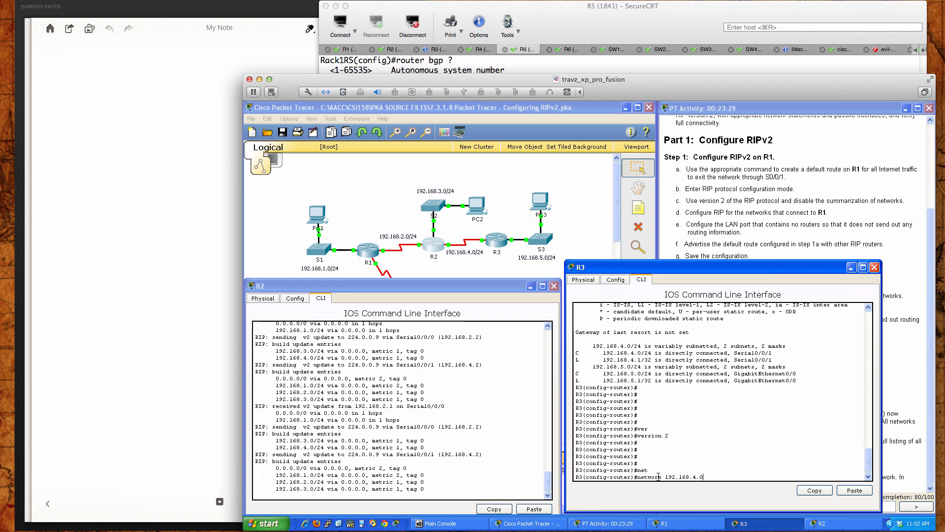
key(BackSpace)
key(BackSpace)
key(BackSpace)
key(BackSpace)
key(BackSpace)
key(BackSpace)
key(BackSpace)
key(BackSpace)
key(BackSpace)
key(BackSpace)
key(BackSpace)
key(BackSpace)
key(BackSpace)
key(BackSpace)
key(BackSpace)
key(BackSpace)
key(BackSpace)
key(BackSpace)
- Disable automatic route summarization for RIP on R3 with no auto-summary
text(o)
key(Tab)
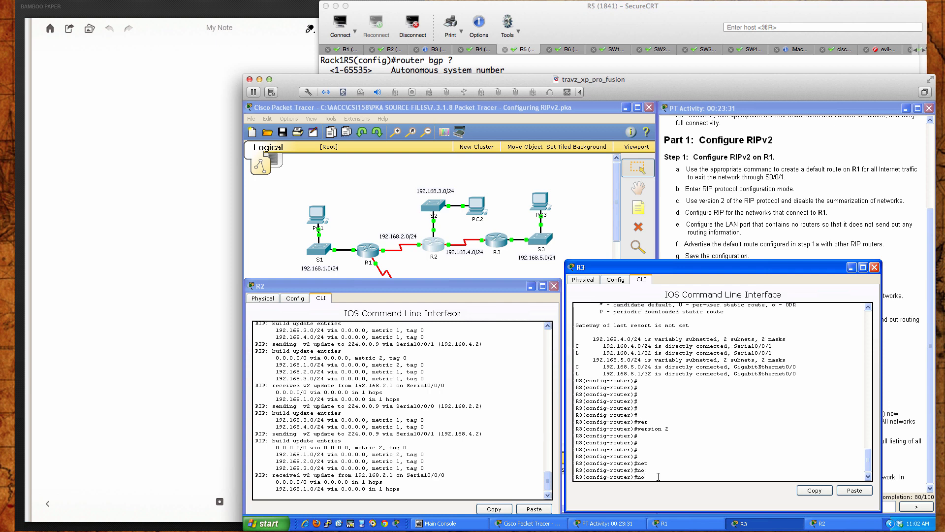
text(au)
key(Tab)
key(Return)
key(Return)
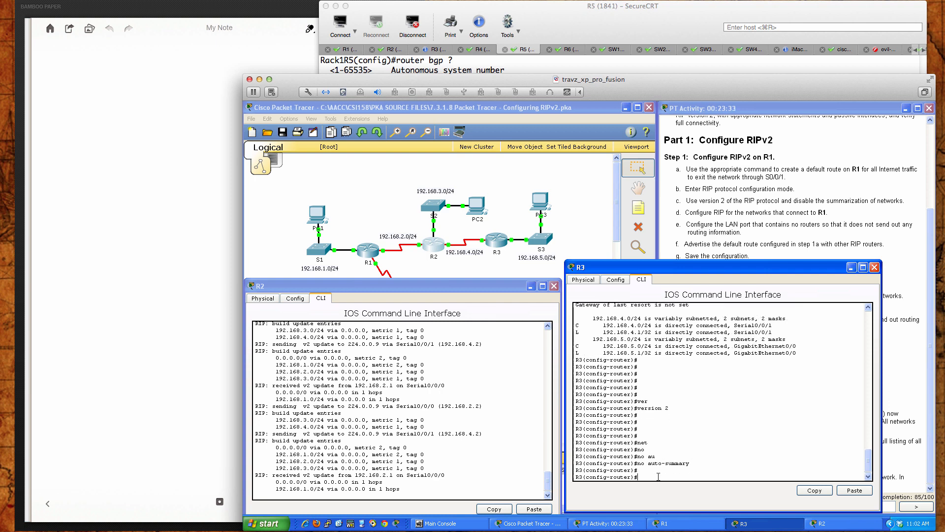
- Add network 192.168.4.0 to R3's RIP configuration
key(Return)
text(net)
key(Tab)
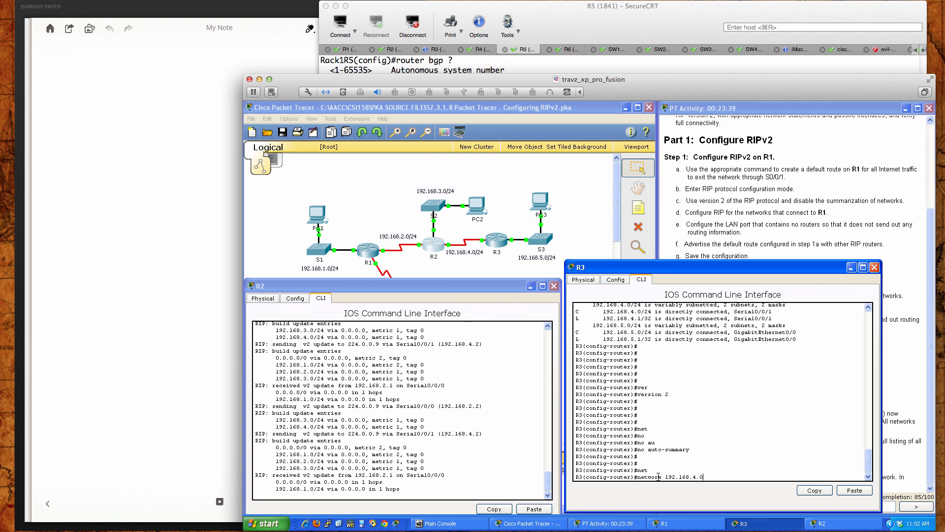
key(Return)
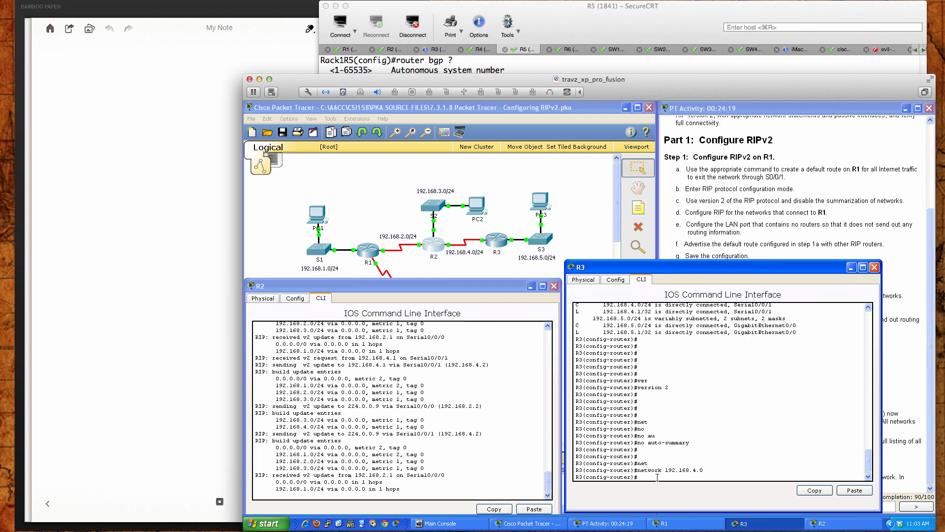
- Add network 192.168.5.0 to R3's RIP configuration
text(net)
key(Tab)
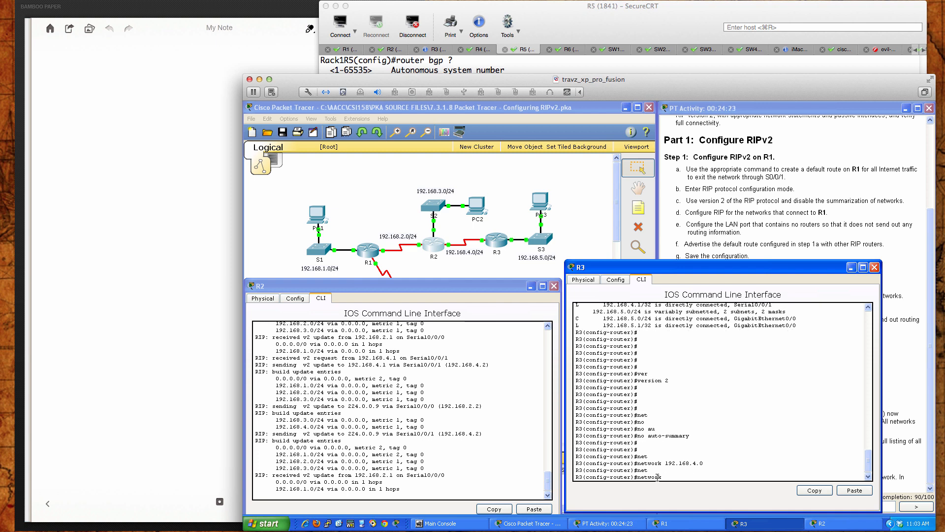
text(192.1)
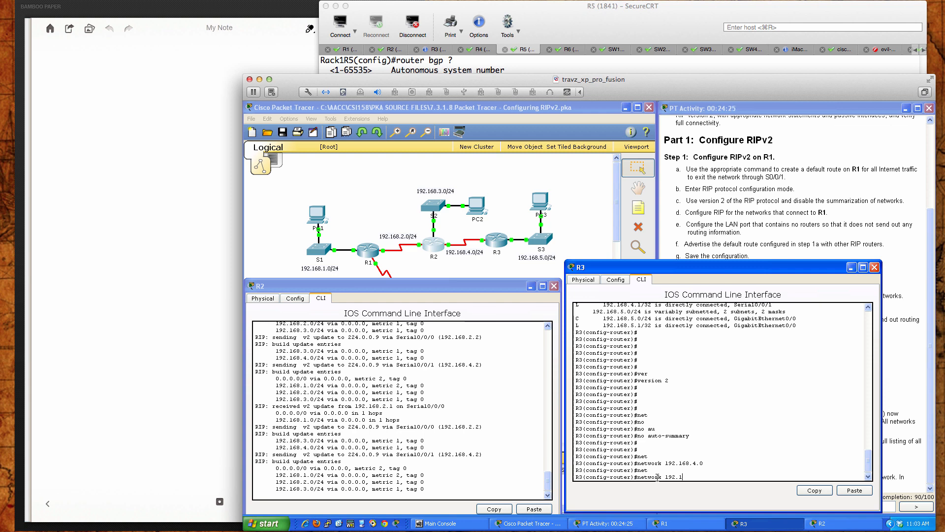
text(68.5.0)
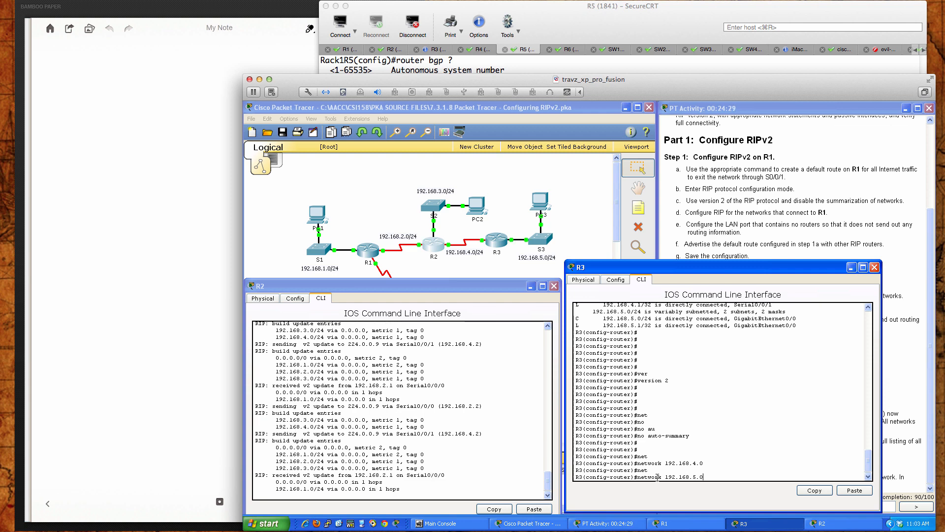
key(Return)
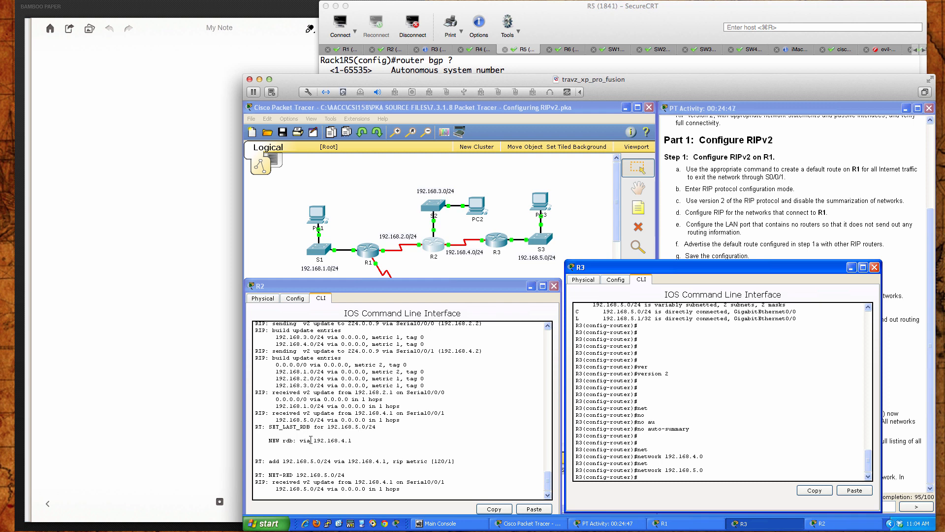
- Highlight the new route source entry in R2's debug output and turn off all debugging on R2 with u all
drag(270, 440, 353, 441)
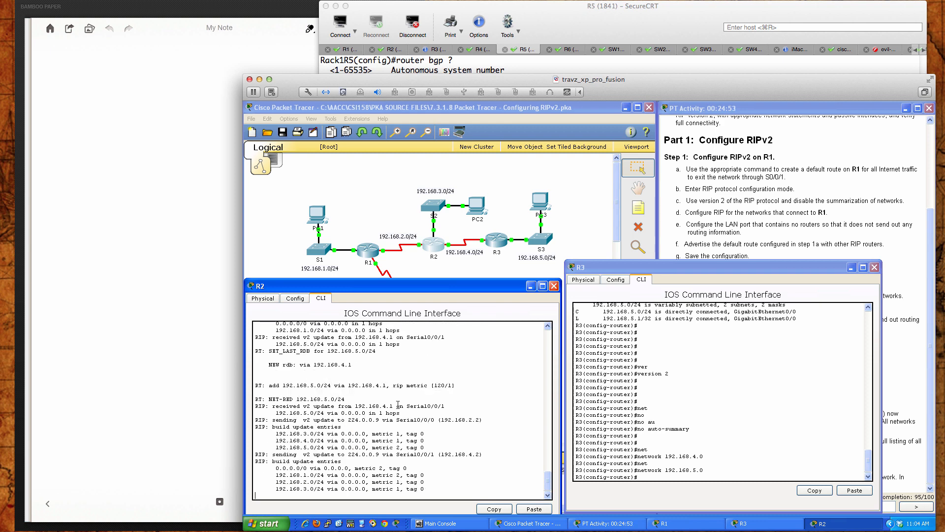
key(Return)
key(Return)
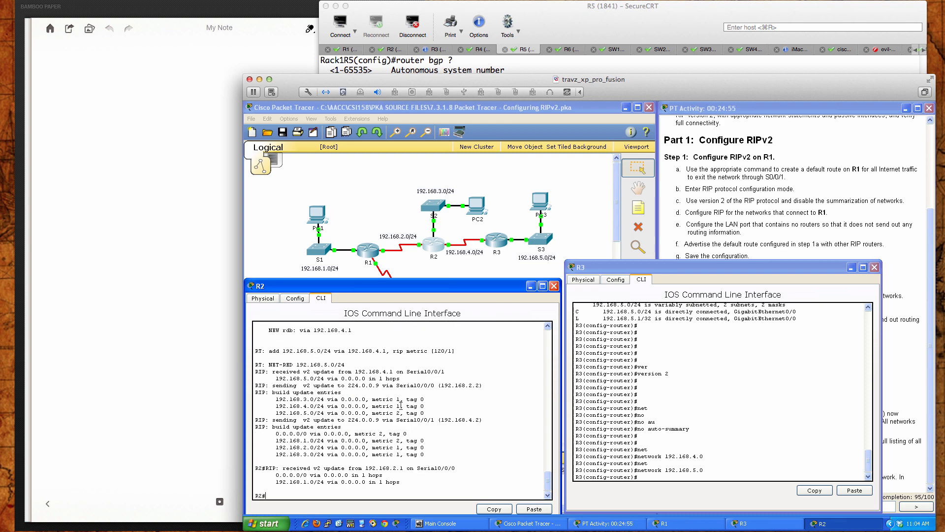
text(u all)
key(Return)
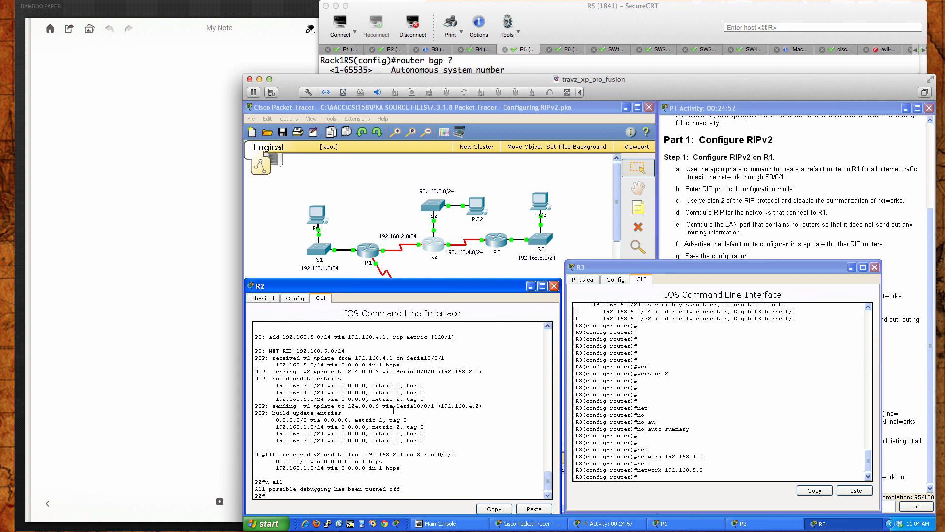
- Examine how R2's debug output records the addition of the 192.168.5.0/24 route, highlighting its source, the add entry and the RIP metric
scroll(393, 409, up, 8)
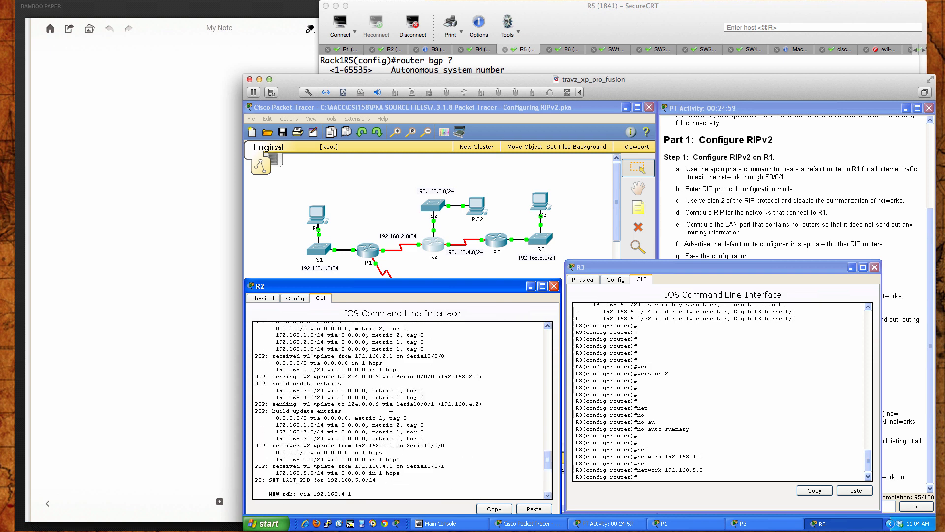
scroll(392, 415, down, 7)
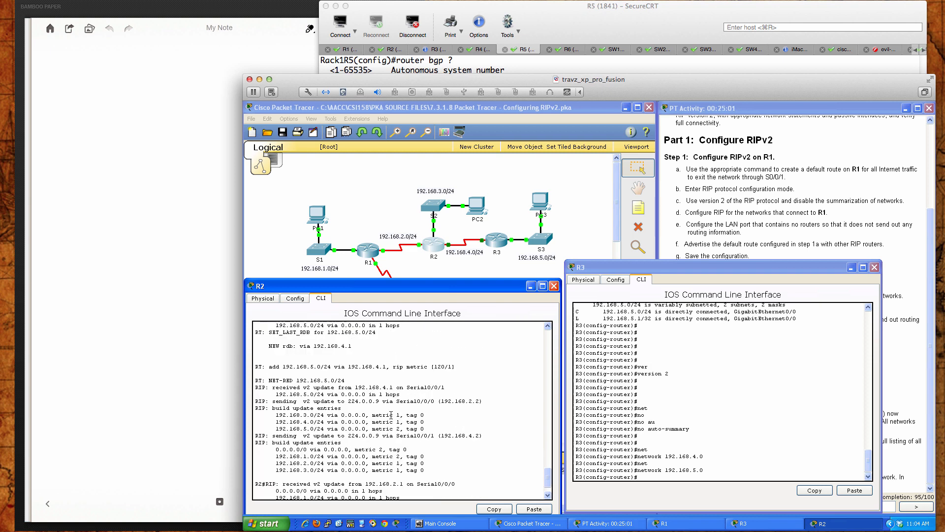
drag(269, 347, 353, 346)
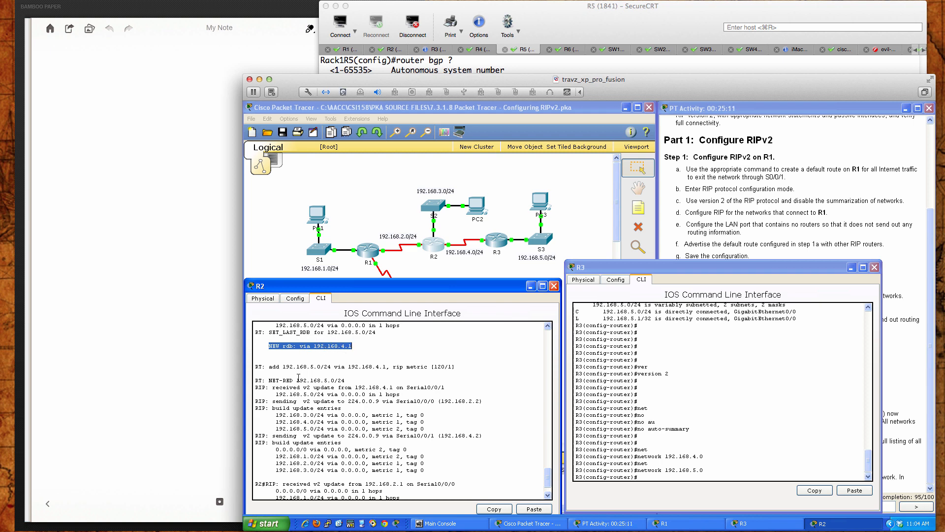
drag(255, 366, 455, 367)
click(456, 368)
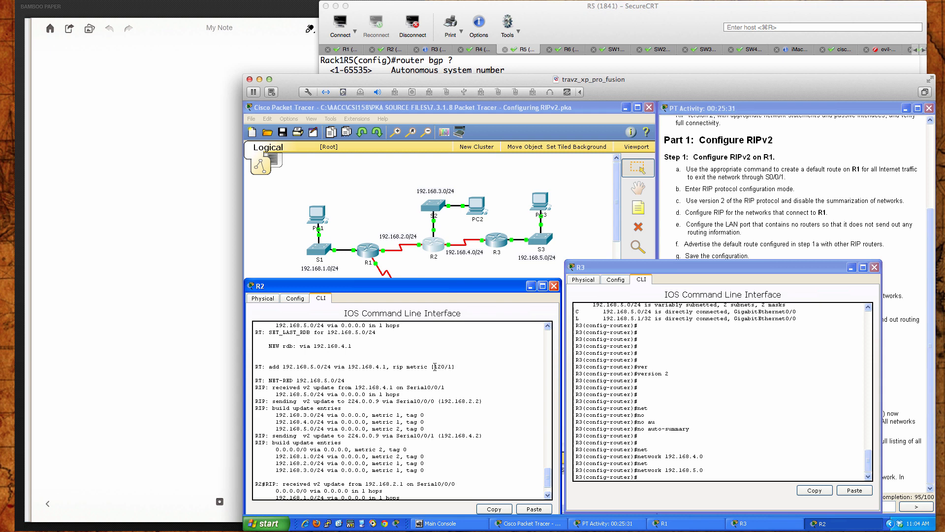
drag(435, 366, 444, 366)
click(450, 366)
text(u all)
key(Return)
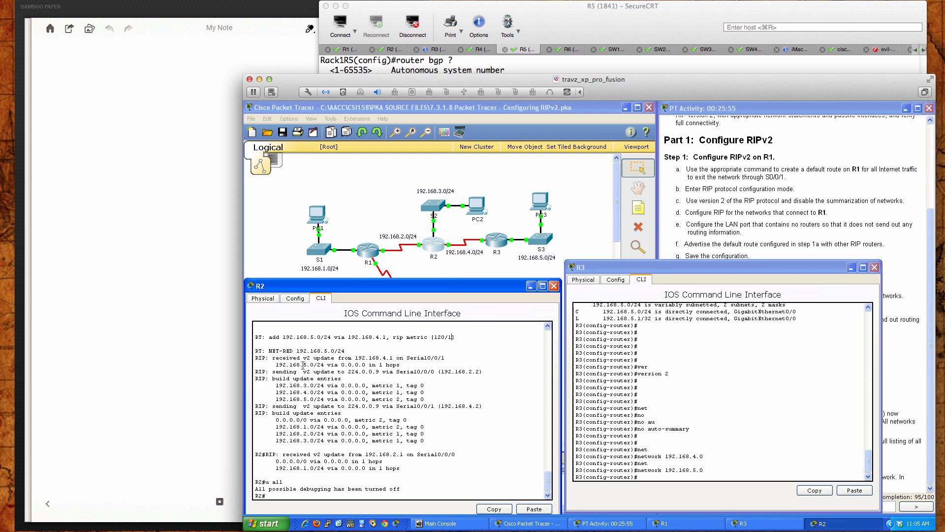
- Turn routing and RIP debugging back on at R2 with debug ip routing and debug ip rip
text(debug ip routing)
key(Return)
key(Up)
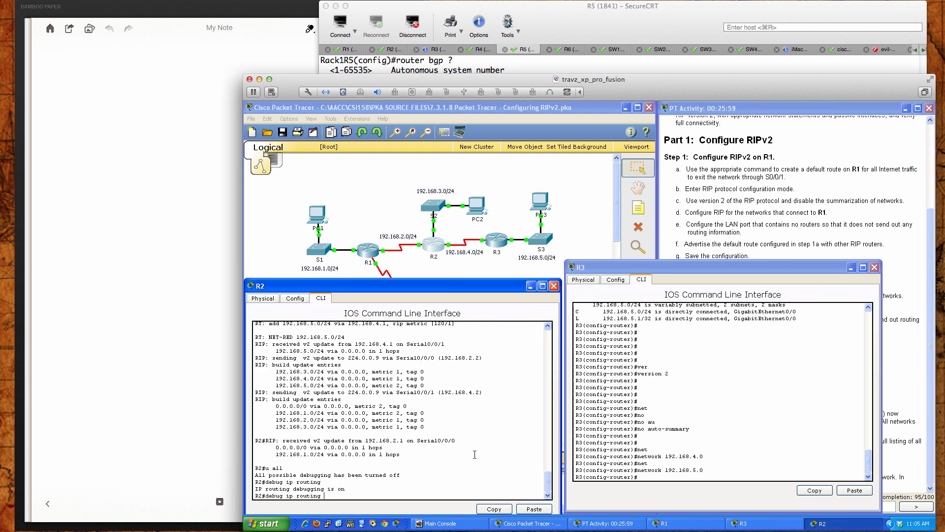
key(BackSpace)
key(BackSpace)
key(BackSpace)
key(BackSpace)
key(BackSpace)
key(BackSpace)
key(BackSpace)
text(rip)
key(Return)
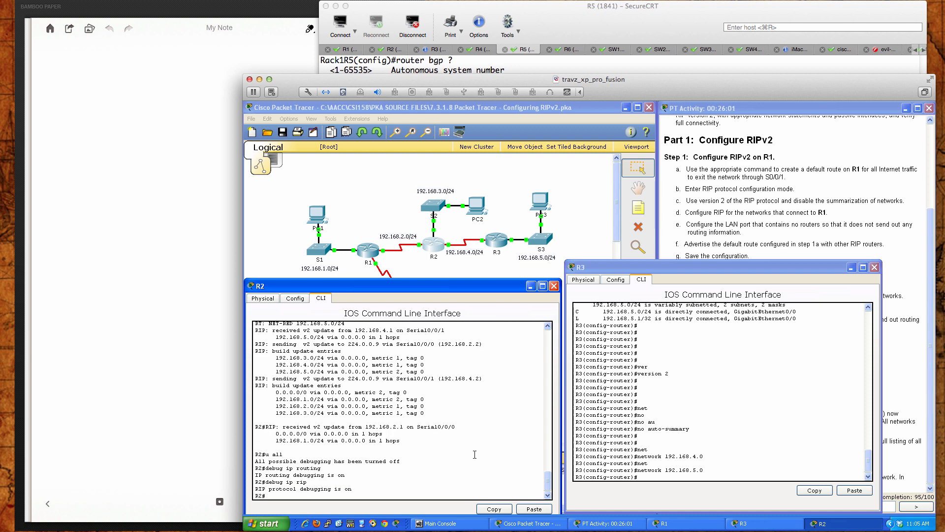
- Check R3's LAN port in the topology and make gigabitEthernet 0/0 a passive interface in R3's RIP configuration
click(726, 472)
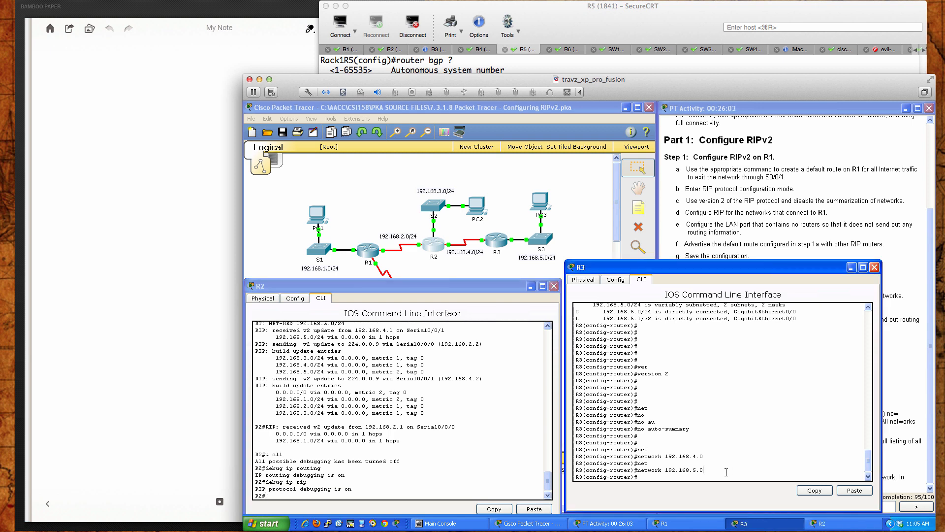
click(714, 256)
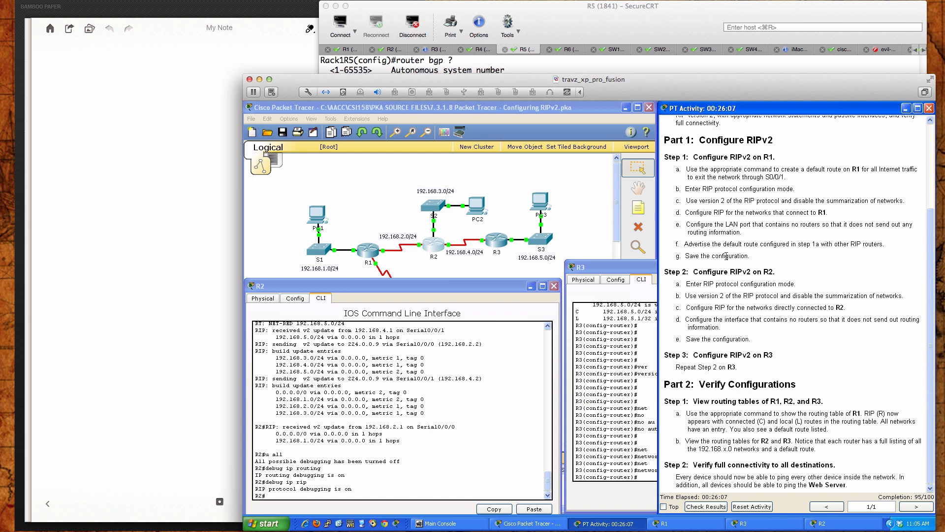
click(621, 353)
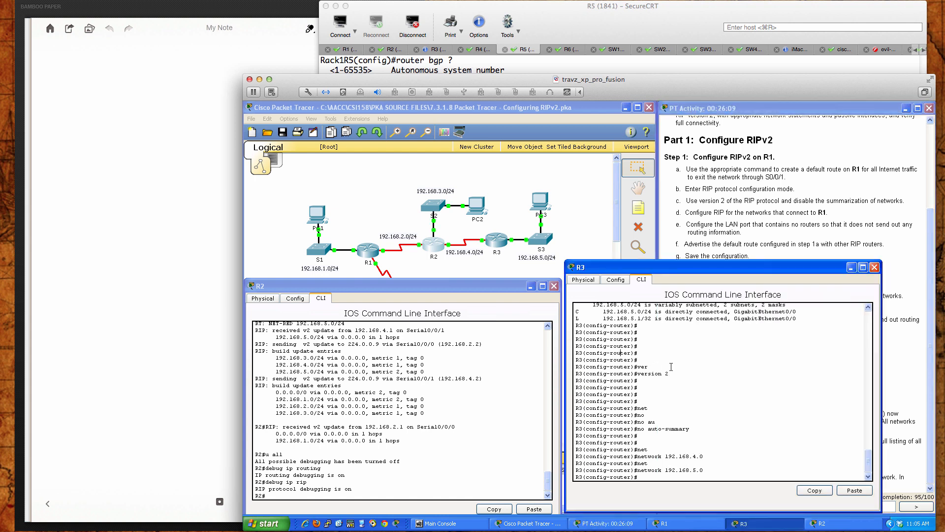
key(Return)
key(Return)
text(pas)
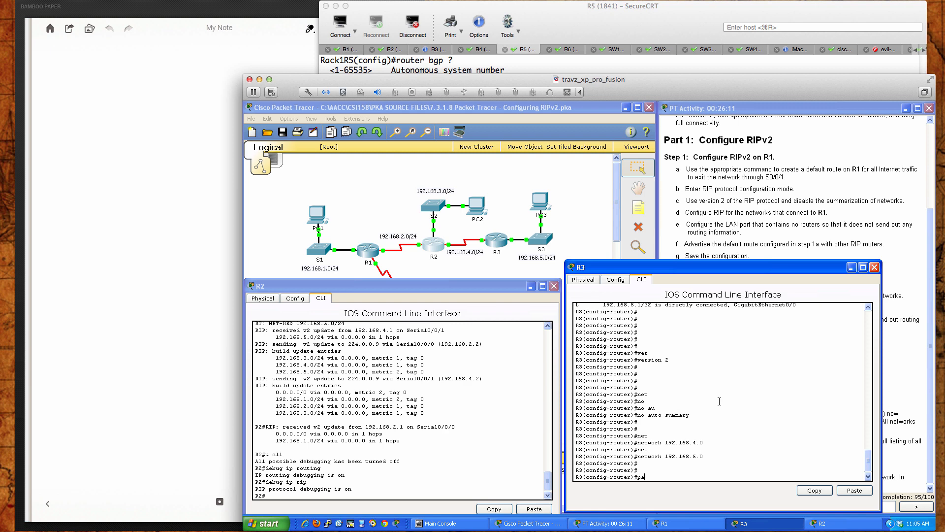
key(Tab)
text(gi)
key(Tab)
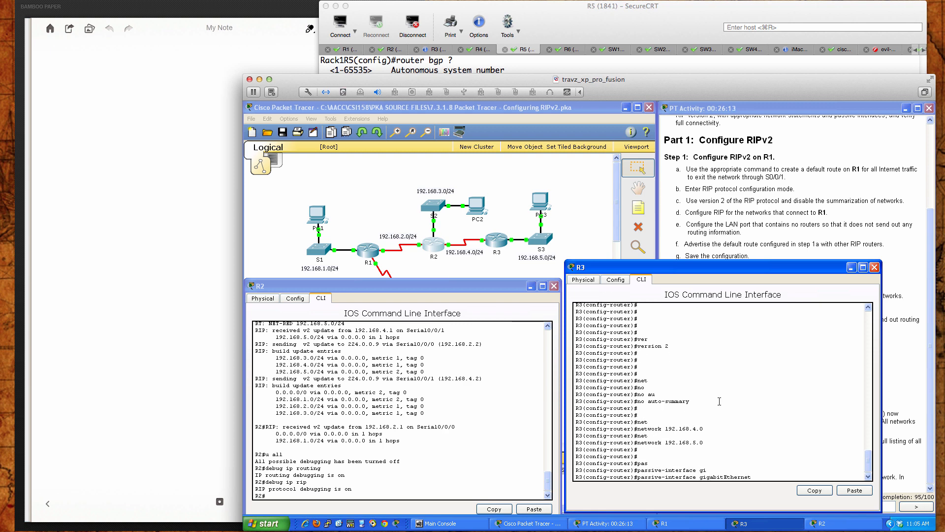
click(493, 241)
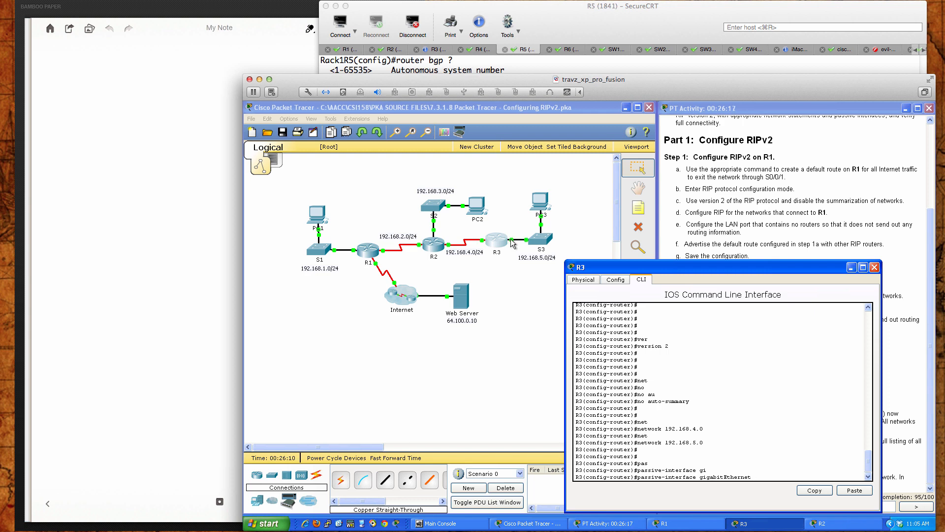
click(511, 239)
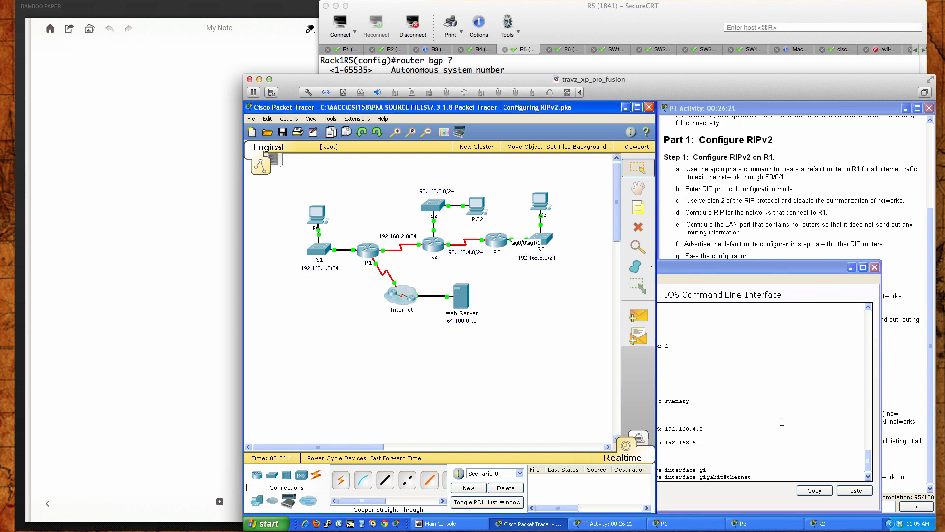
click(778, 467)
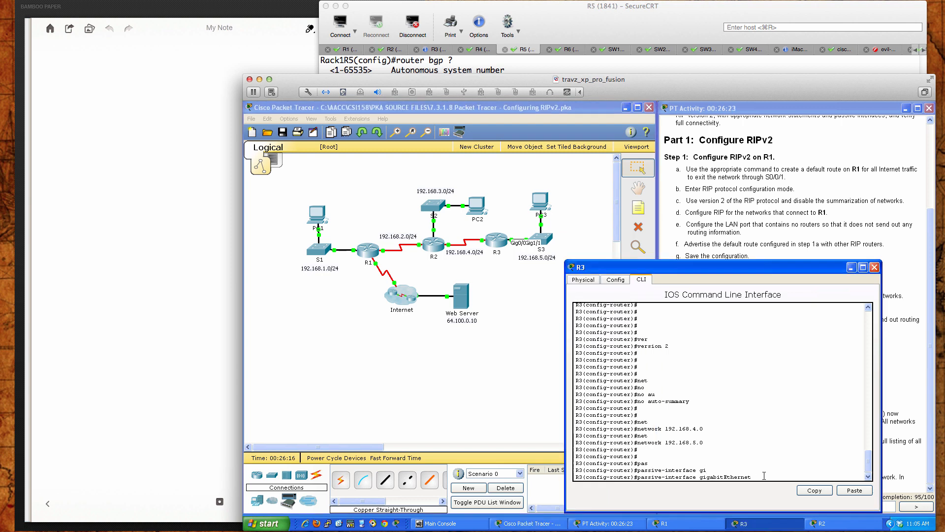
text(/0)
key(Return)
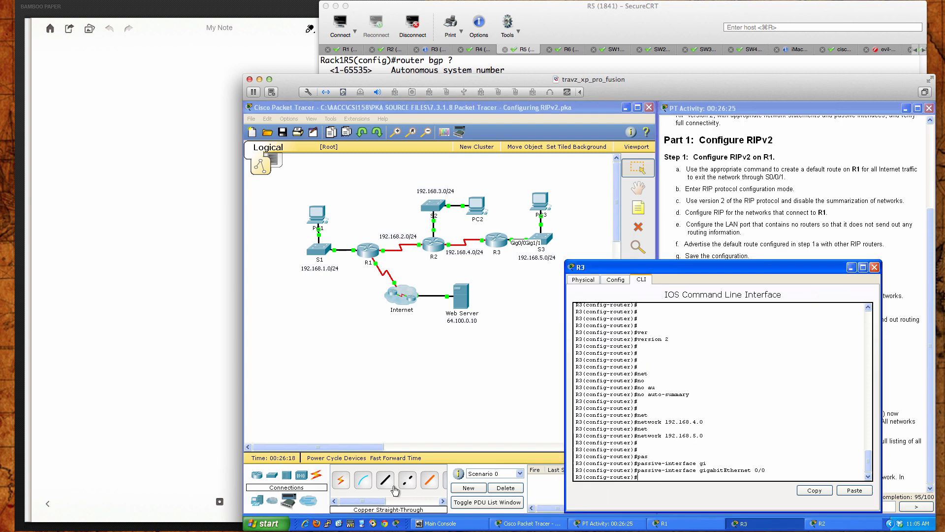
- Reopen R2's debug console from the topology and return to R3's command line with both consoles in view
click(434, 244)
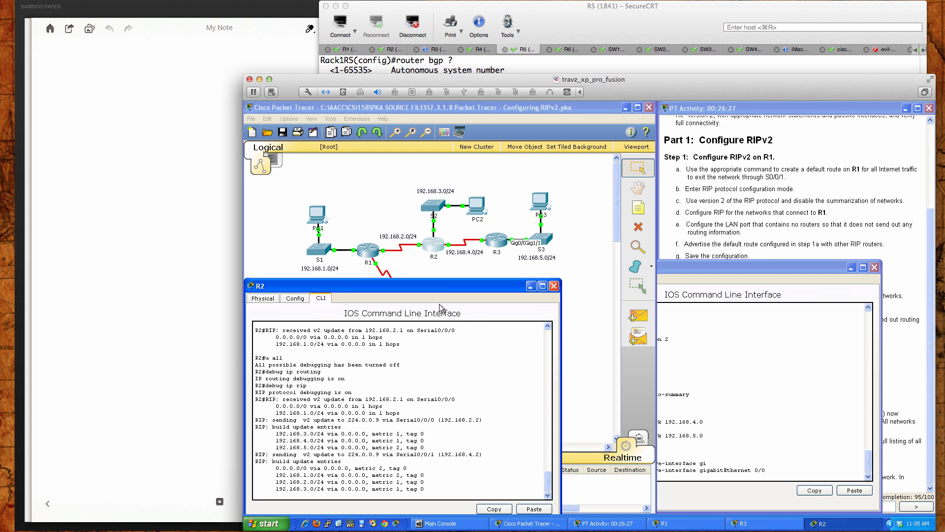
click(752, 433)
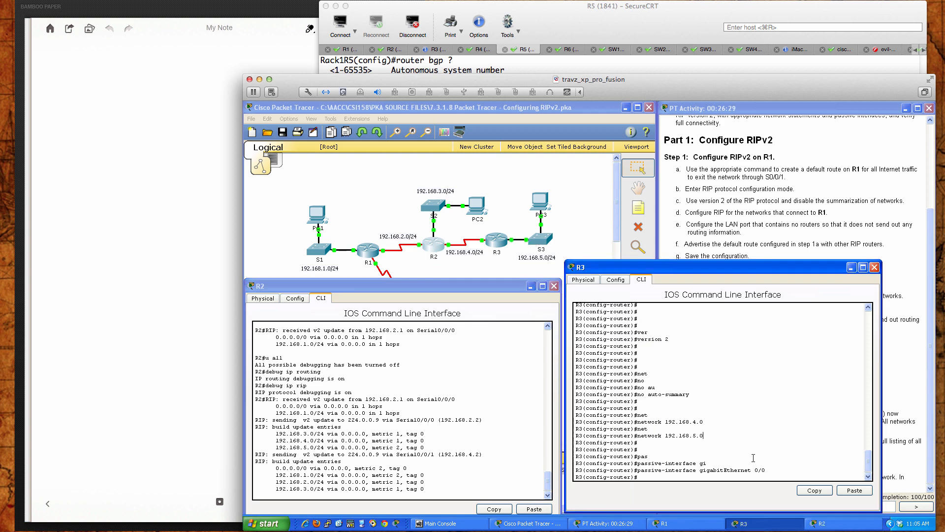
click(753, 447)
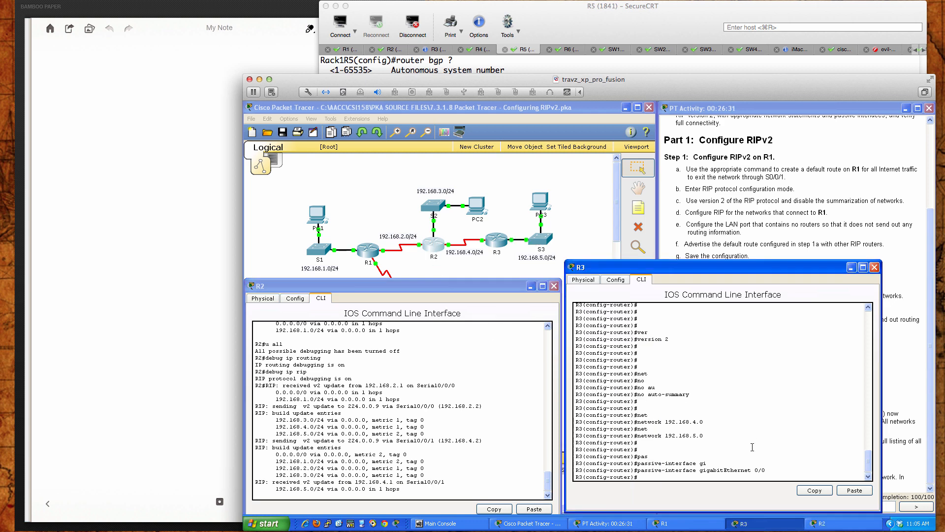
- Leave R3's RIP configuration and return to privileged EXEC mode with the end command
key(Return)
key(Return)
key(Return)
text(end)
key(Return)
key(Return)
key(Return)
key(Return)
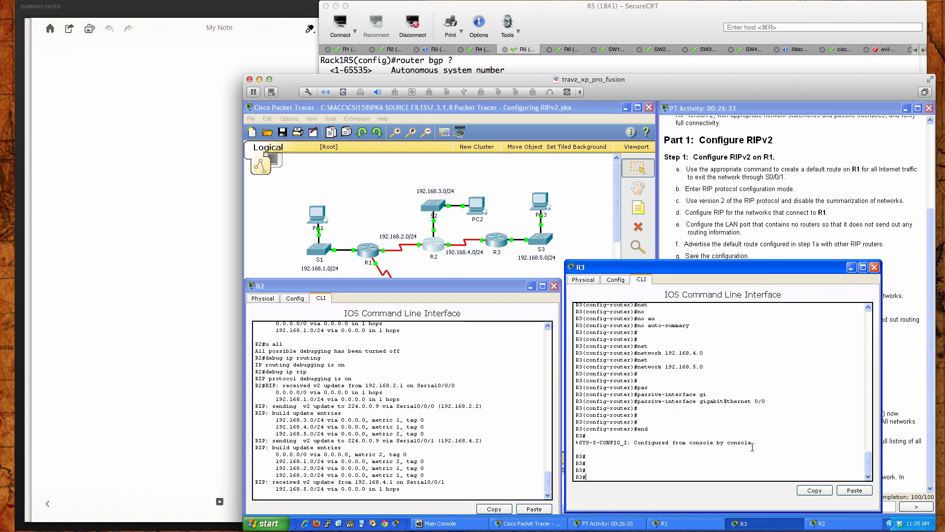
- Save R3's running configuration with wri mem
text(wri mem)
key(Return)
key(Return)
key(Return)
key(Return)
key(Return)
key(Return)
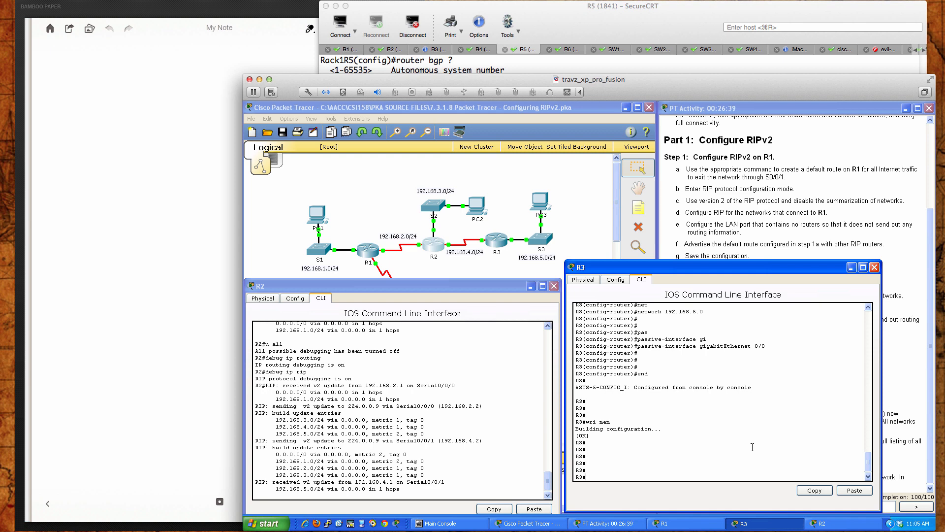
- Show R3's routing table with sh ip route and highlight its RIP-learned network routes and default route
text(sh ip route)
key(Return)
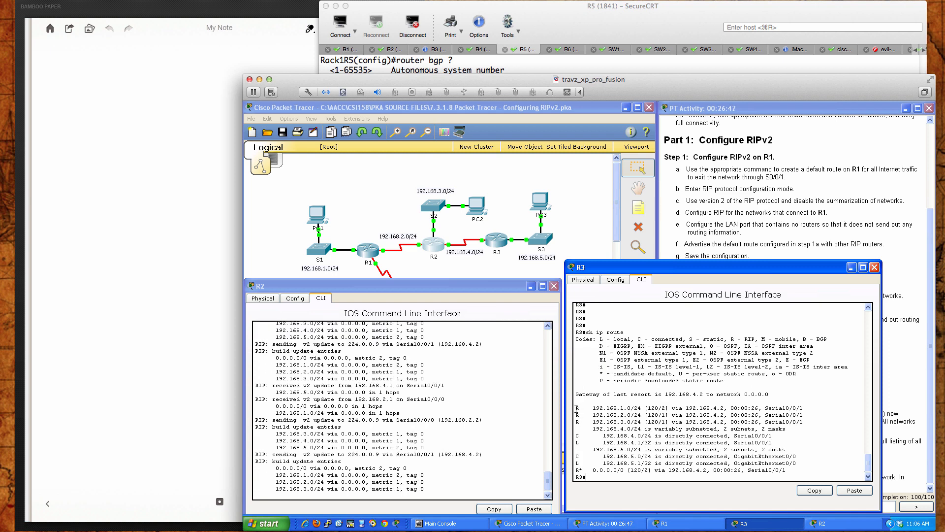
drag(576, 408, 810, 423)
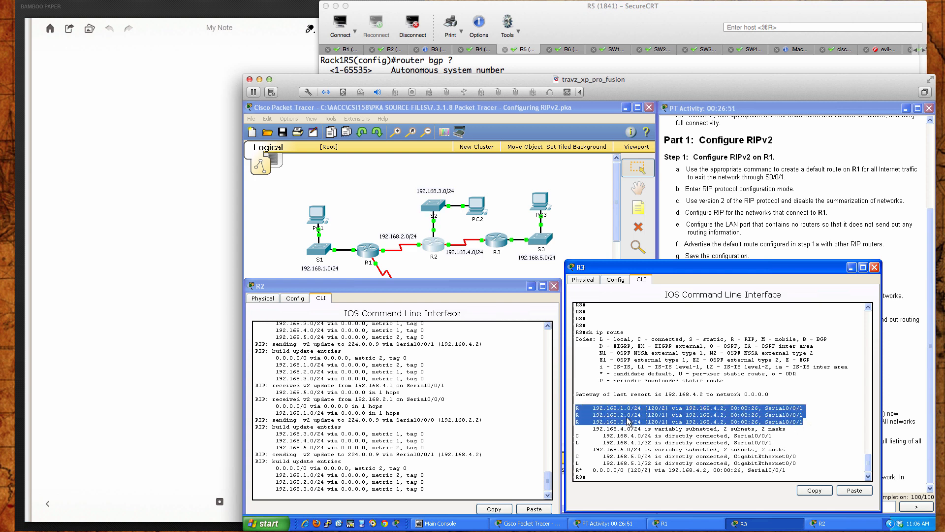
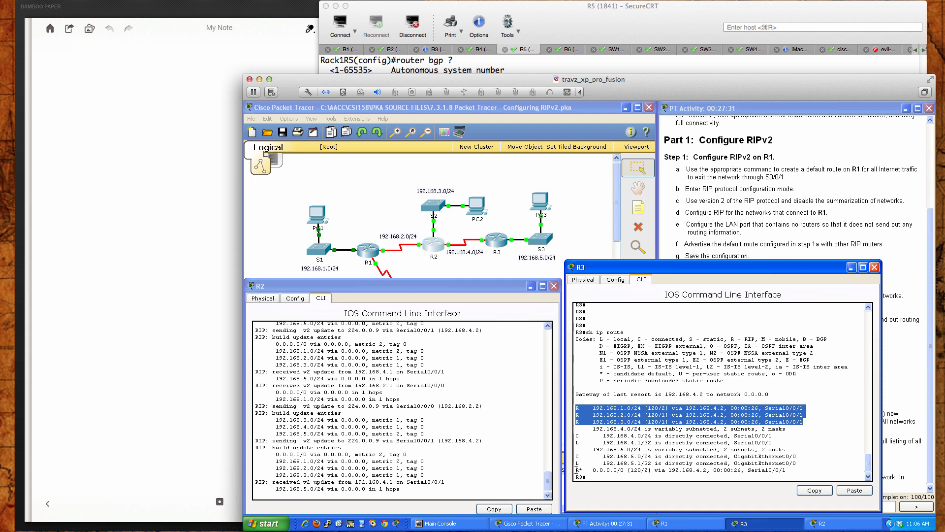
mouse_move(798, 463)
mouse_down()
mouse_move(616, 470)
mouse_move(786, 470)
mouse_up()
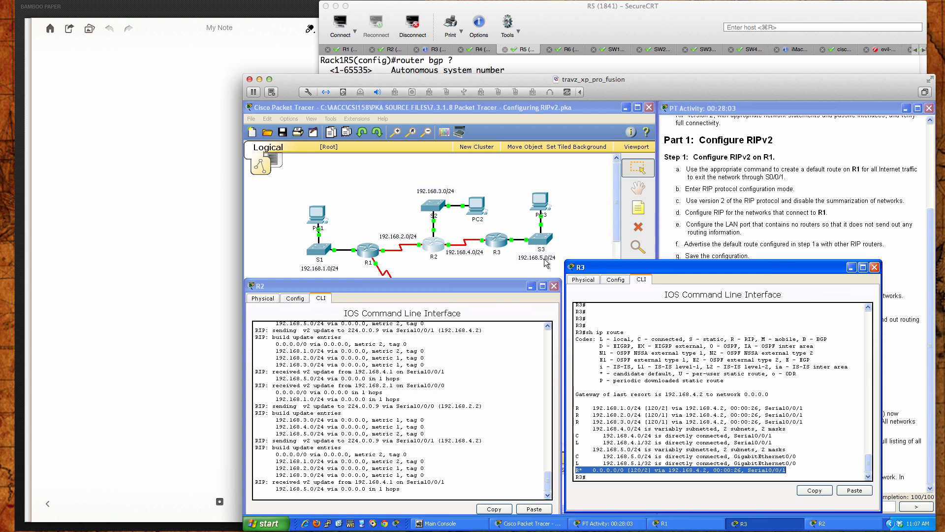
- Check the interfaces on the serial link between R2 and R3, and align R3's console beside R2's reopened debug console
click(503, 254)
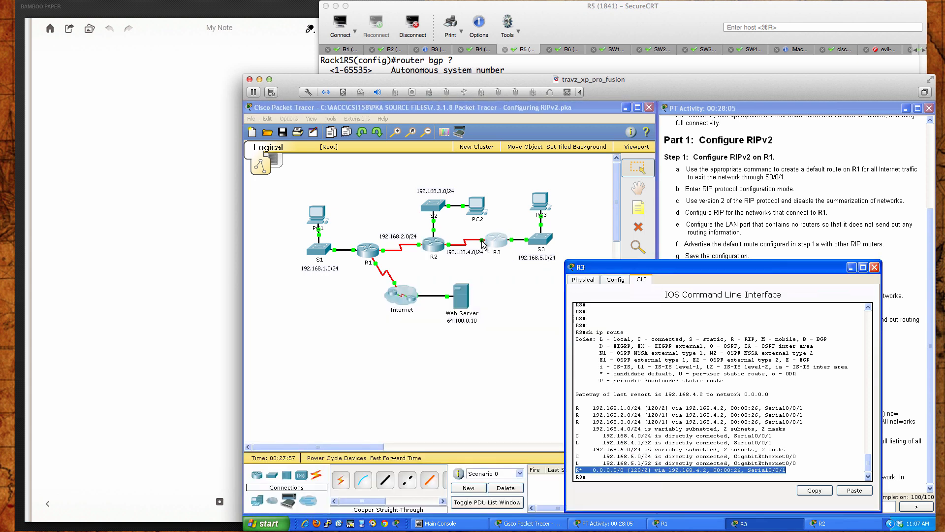
click(483, 244)
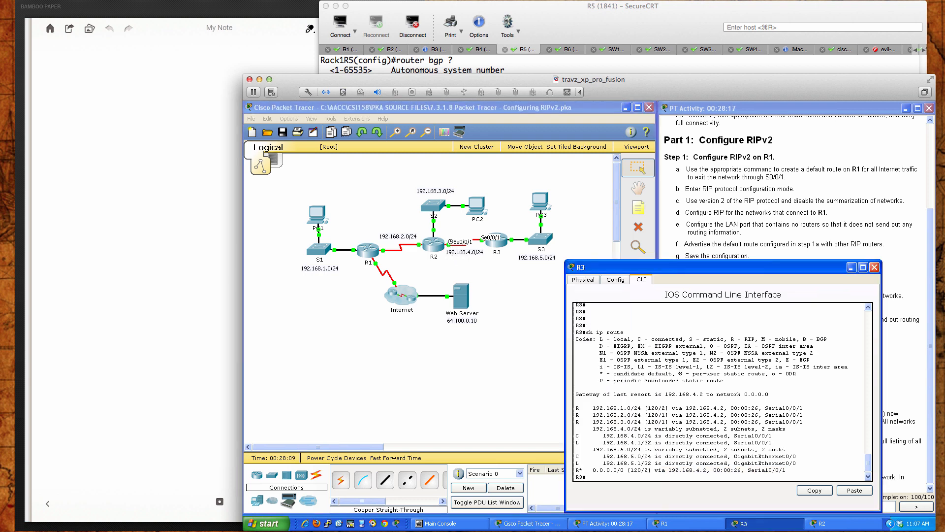
click(438, 250)
click(686, 330)
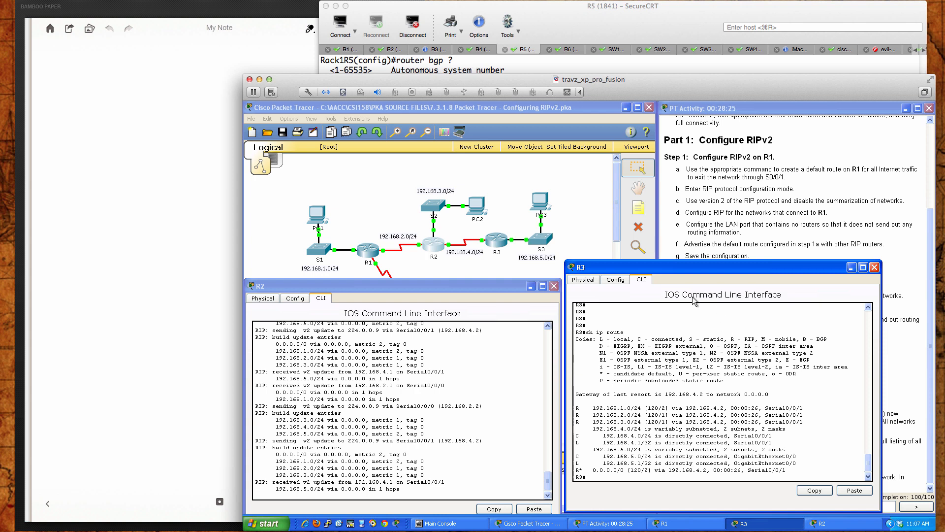
drag(689, 270, 689, 288)
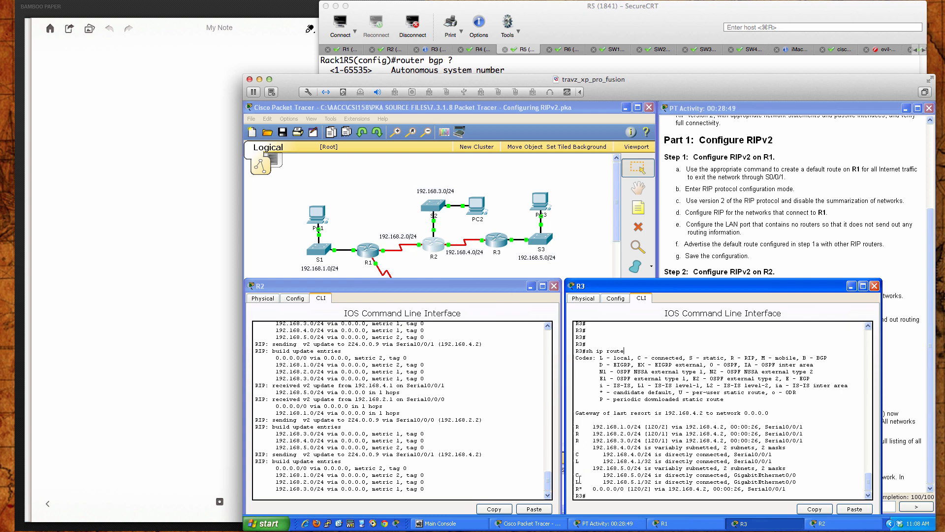
- Examine the 0.0.0.0/0 default route in R3's routing table, highlighting the whole entry and its next-hop address
drag(576, 489, 788, 490)
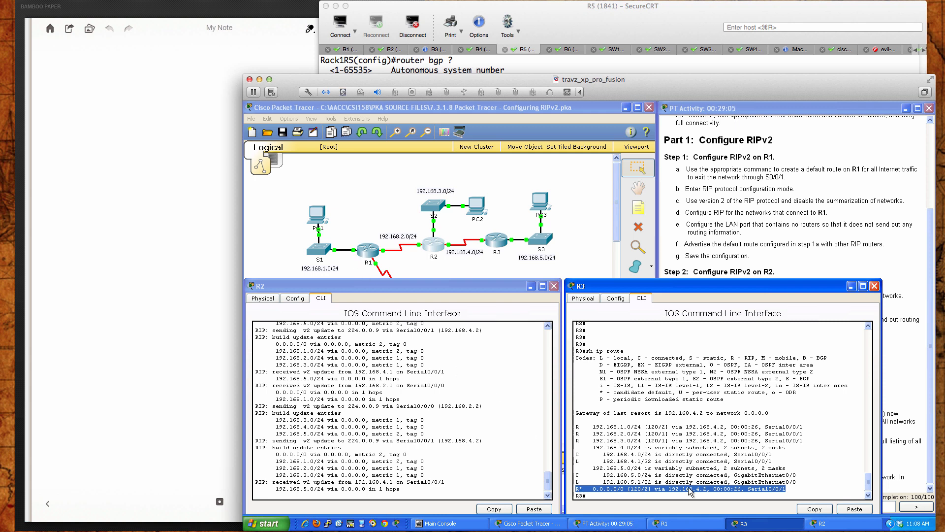
click(669, 487)
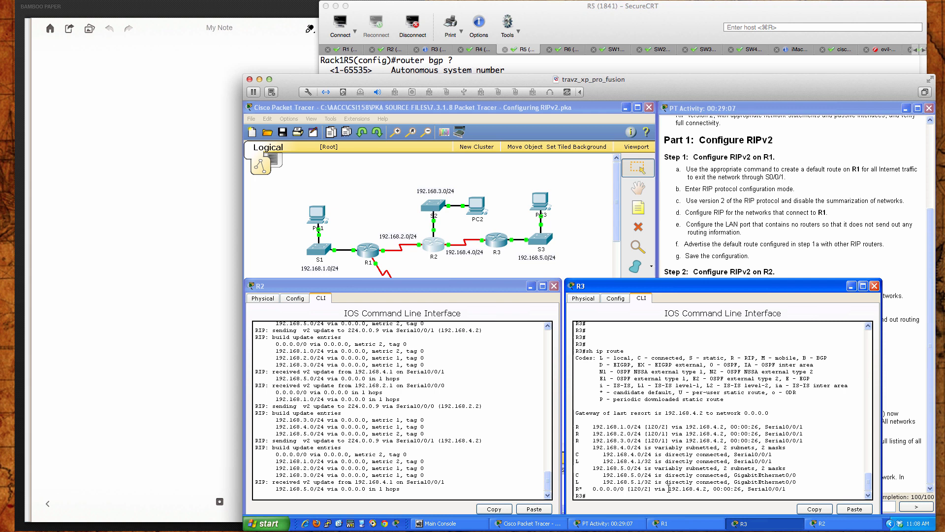
drag(669, 488, 707, 489)
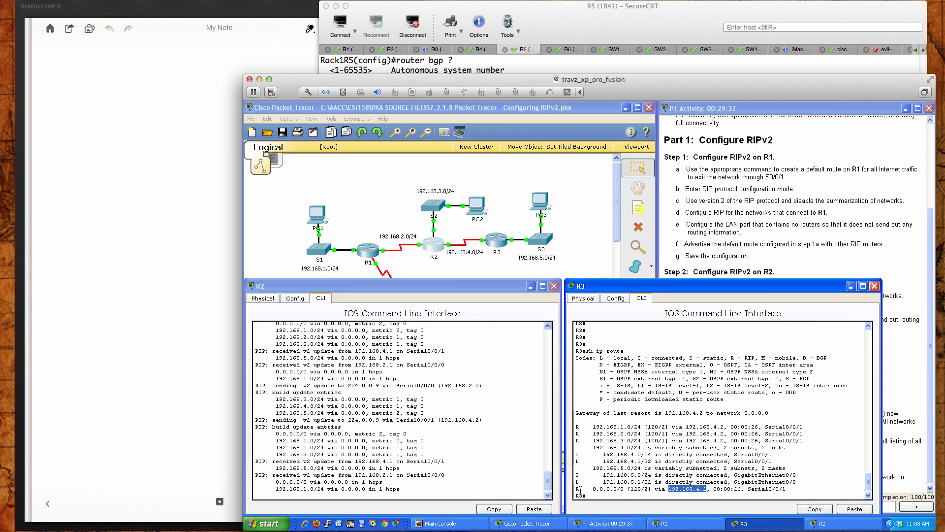
drag(575, 489, 785, 488)
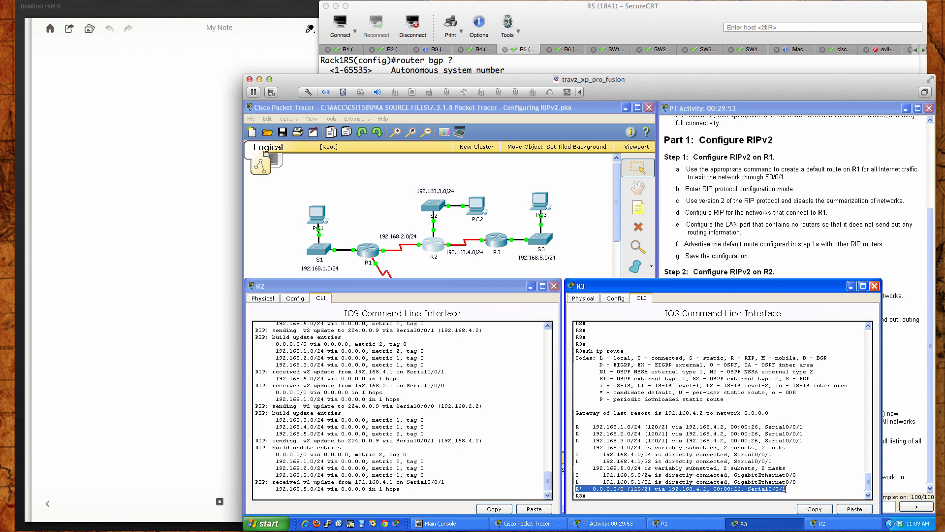
click(717, 493)
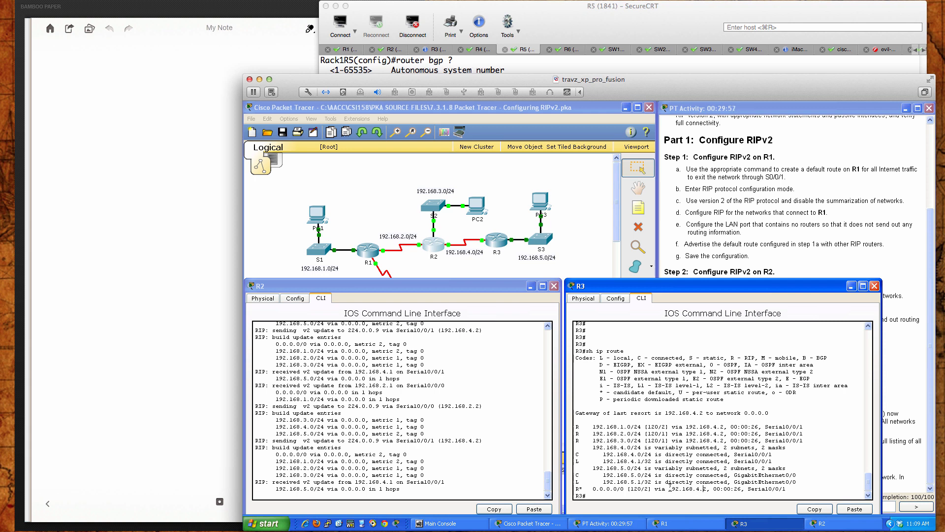
drag(669, 488, 707, 489)
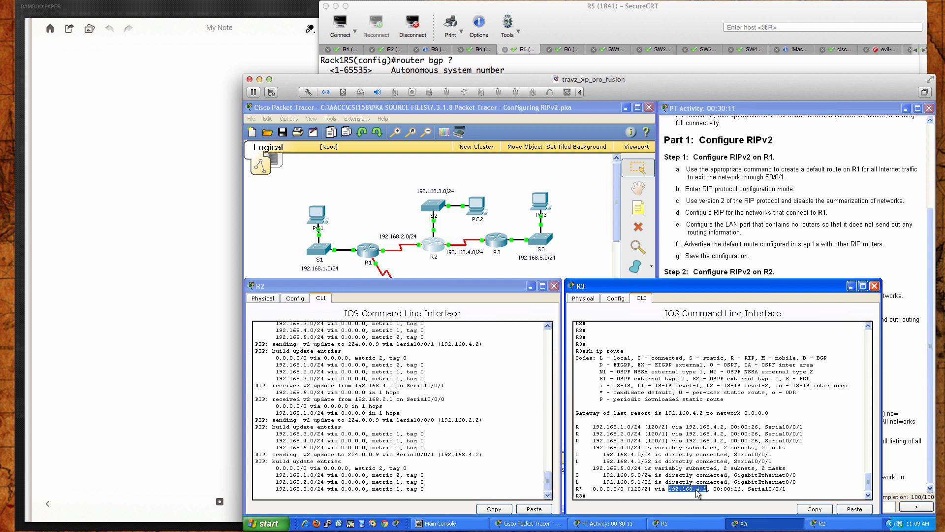
click(803, 488)
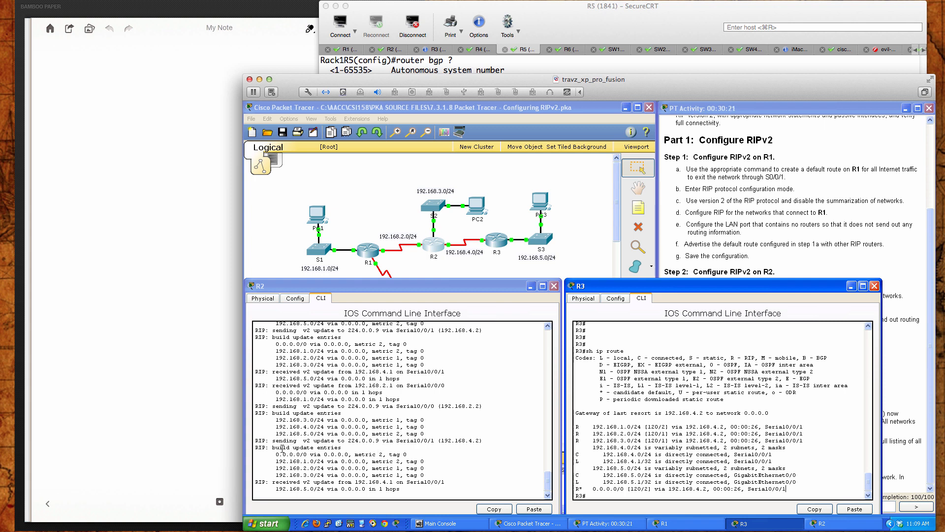
- Examine how the 0.0.0.0/0 route is sent and received in R2's RIP debug output, highlighting the received default route entry
drag(277, 453, 358, 455)
click(307, 465)
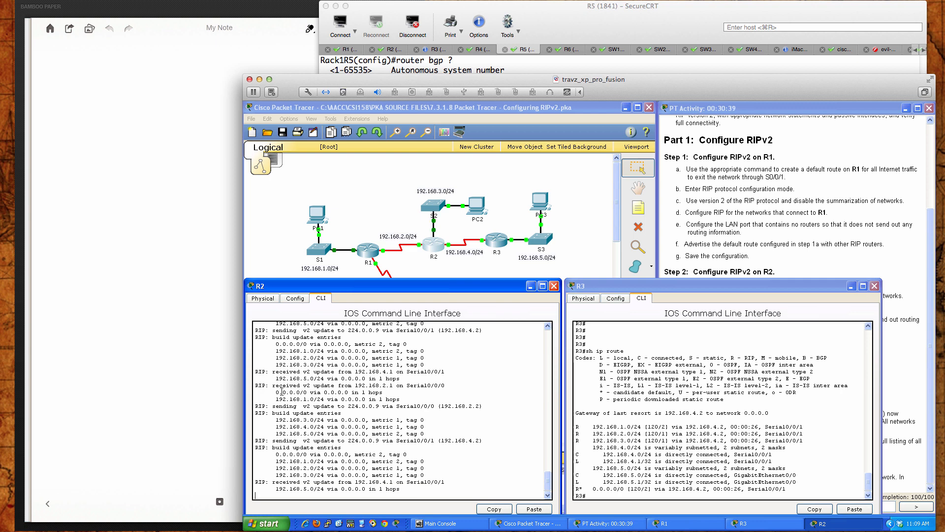
drag(321, 372, 400, 379)
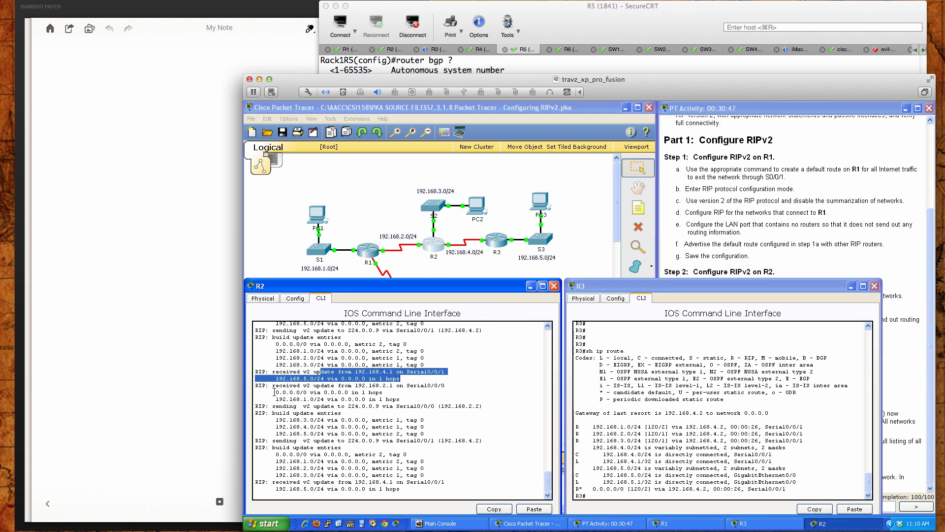
drag(276, 392, 382, 392)
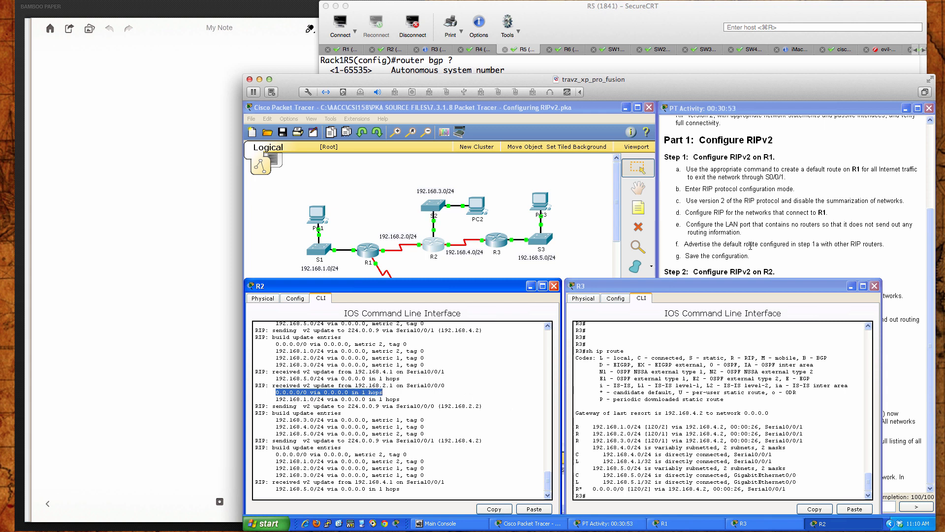
- Open PC3's Command Prompt from the topology and ping the Web Server at 64.100.0.10
click(748, 266)
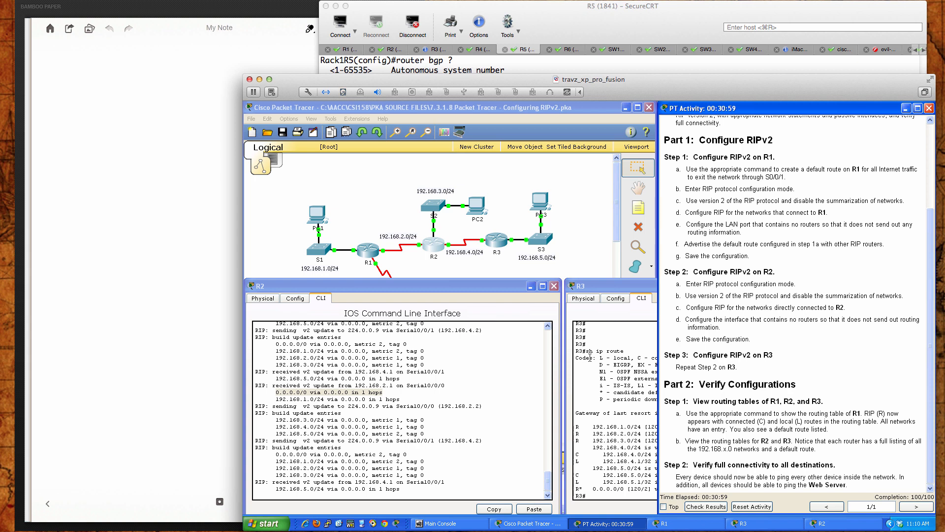
click(566, 264)
click(540, 200)
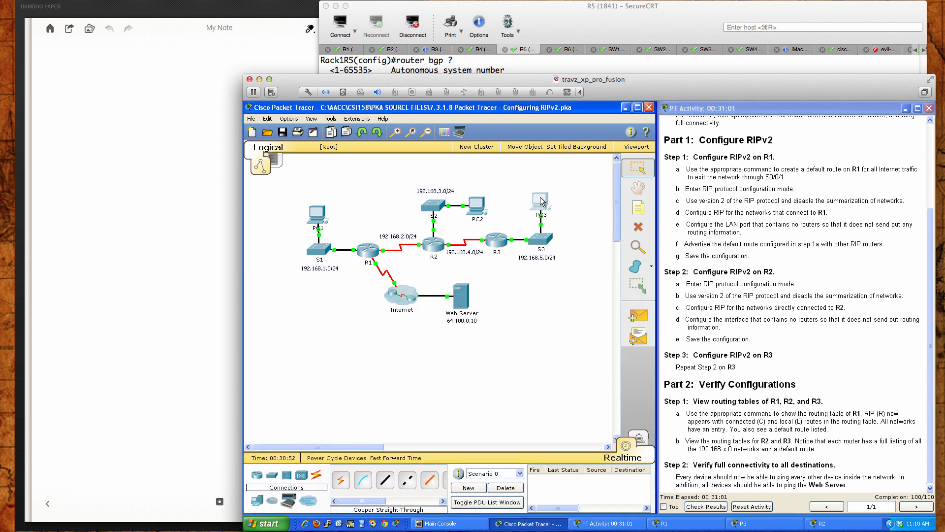
drag(545, 197, 681, 247)
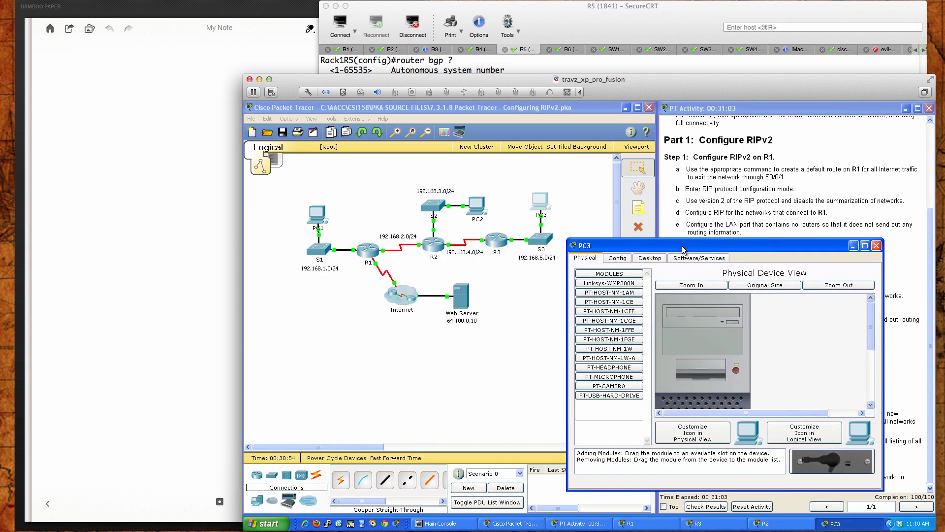
click(646, 258)
click(771, 304)
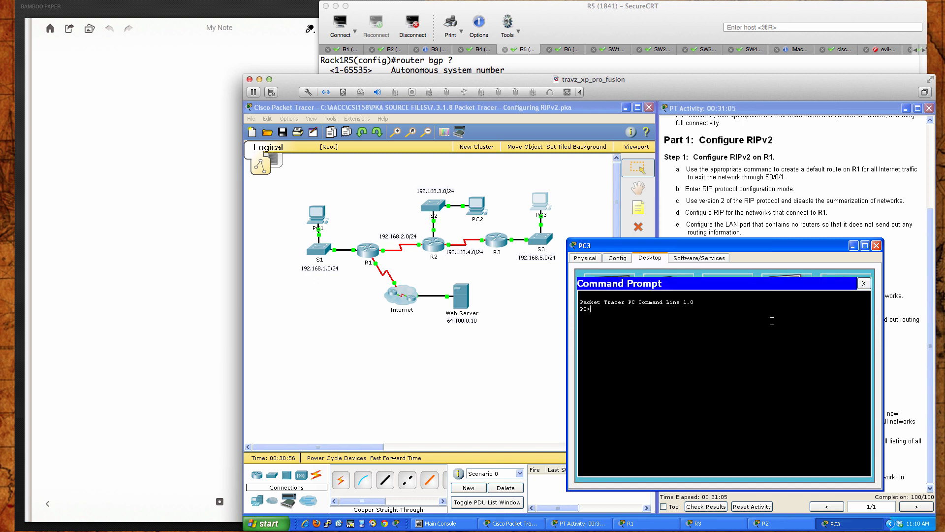
text(ping 64.100.0.10)
key(Return)
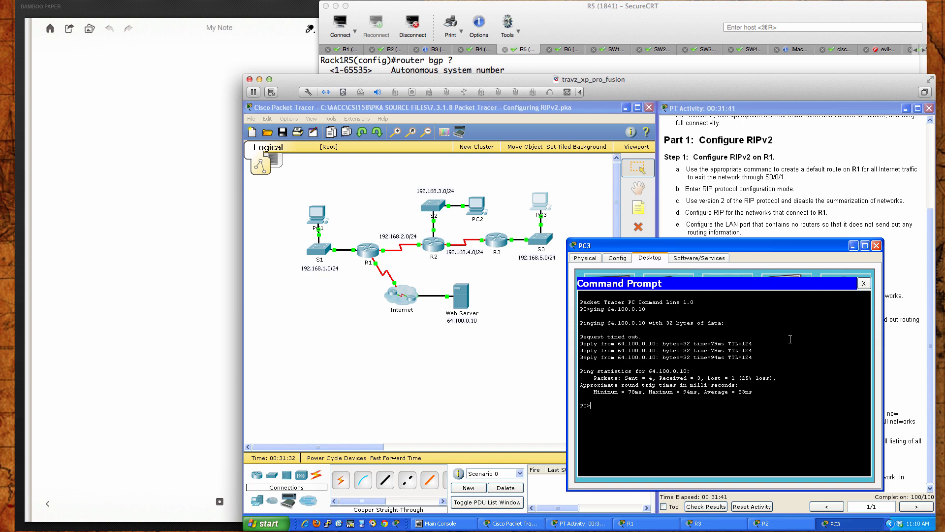
- Repeat PC3's ping to 64.100.0.10 twice and close the PC3 window
key(Up)
key(Return)
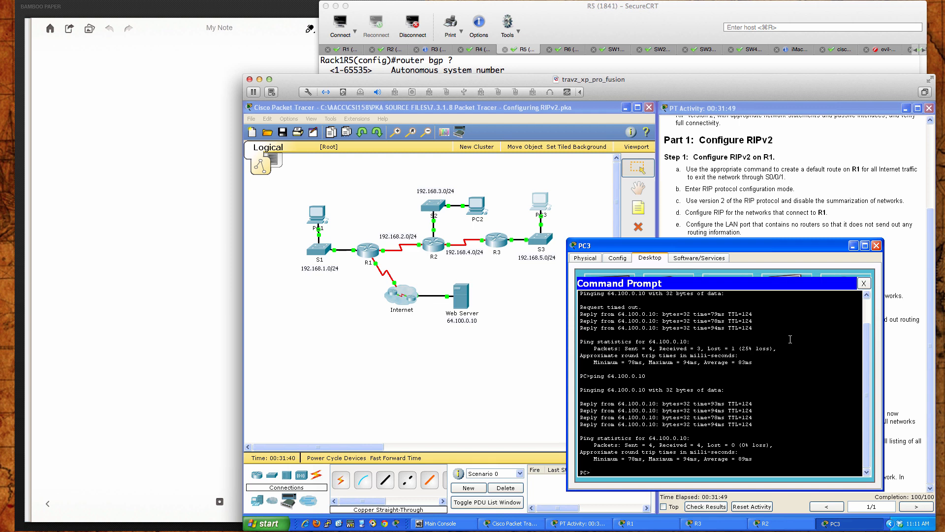
key(Up)
key(Return)
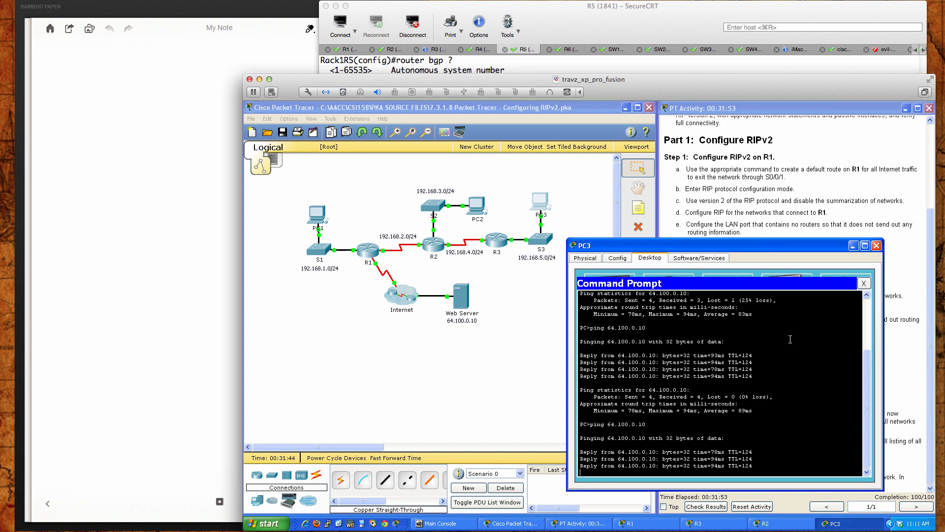
click(877, 245)
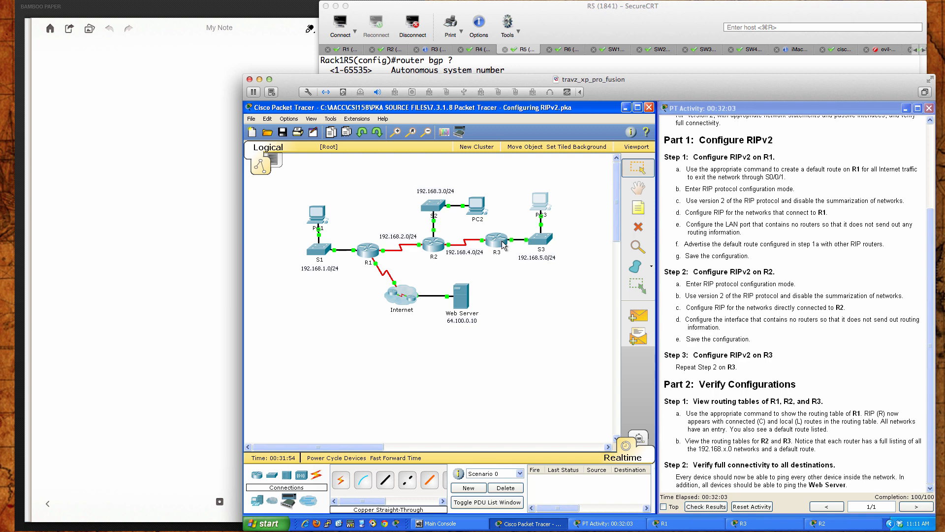
- Ping the Web Server at 64.100.0.10 from PC2's Command Prompt, then close the PC2 window
click(474, 203)
drag(474, 204, 617, 268)
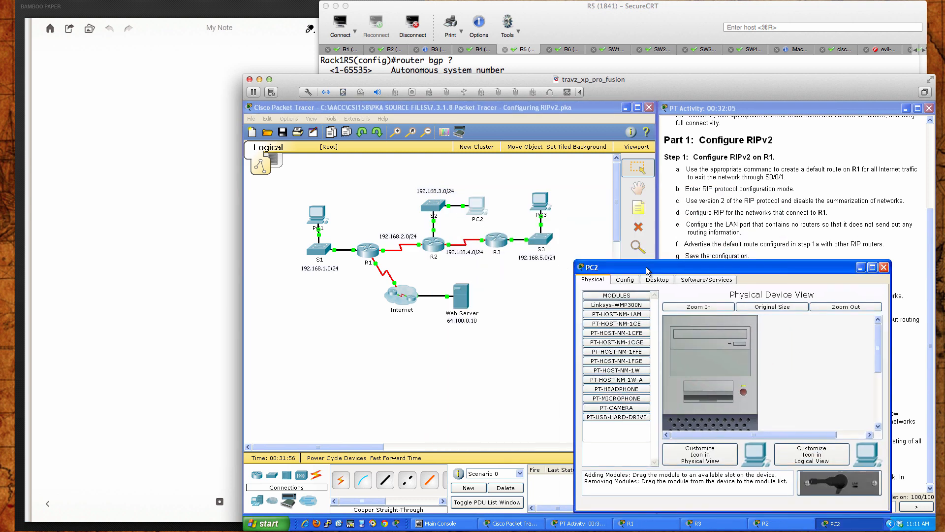
click(704, 279)
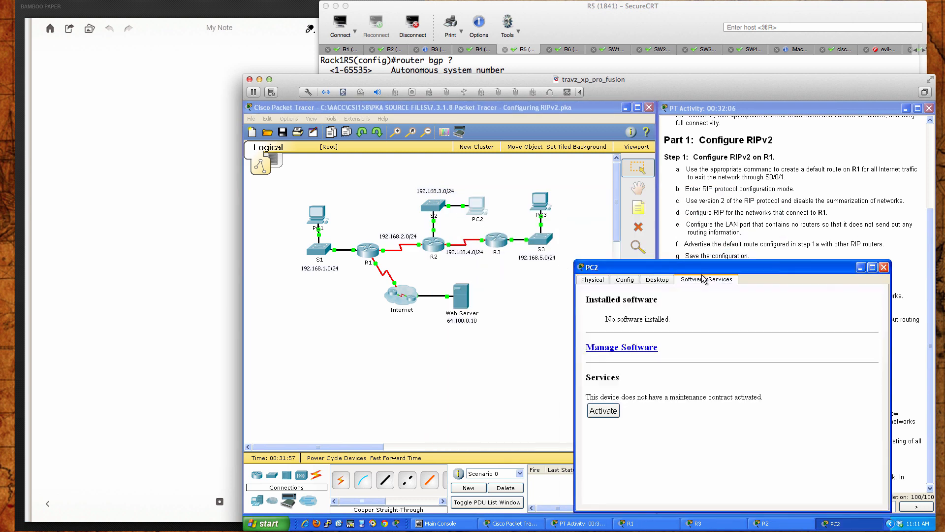
click(658, 279)
click(794, 324)
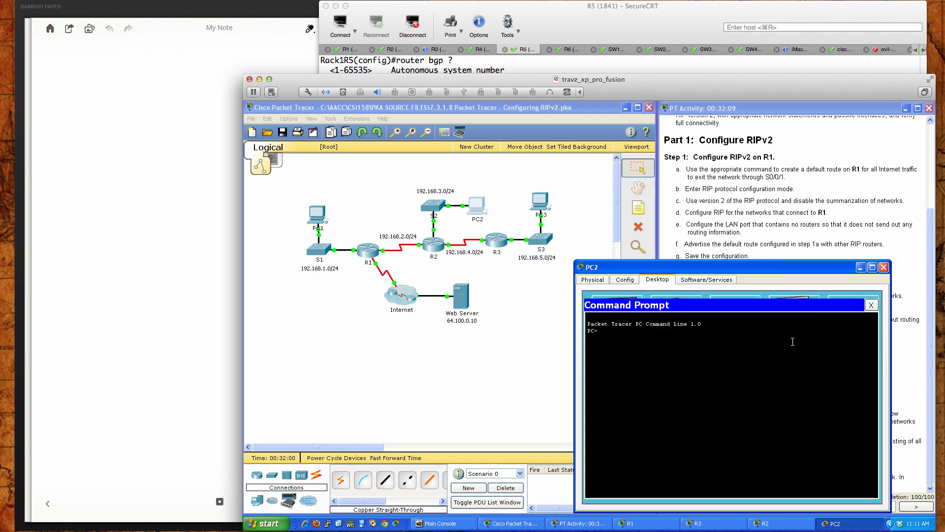
text(ping 64.100.0.10)
key(Return)
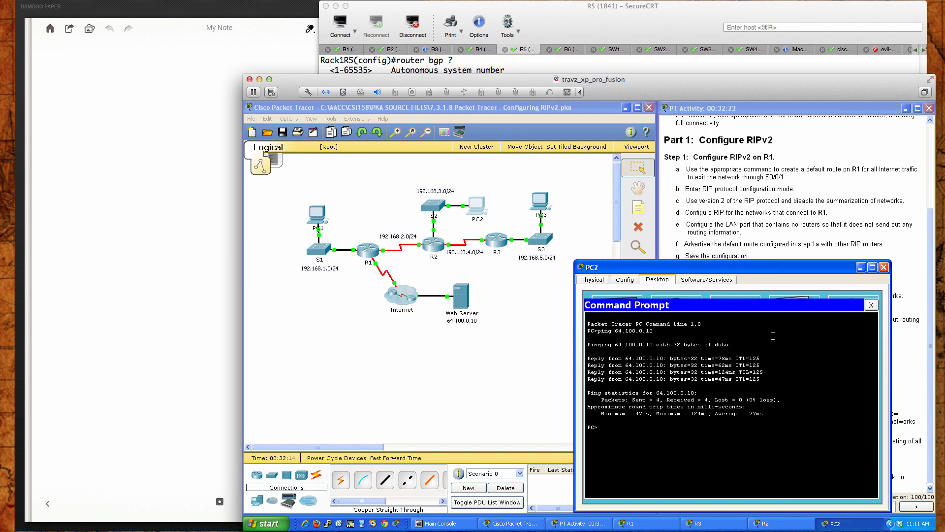
click(884, 268)
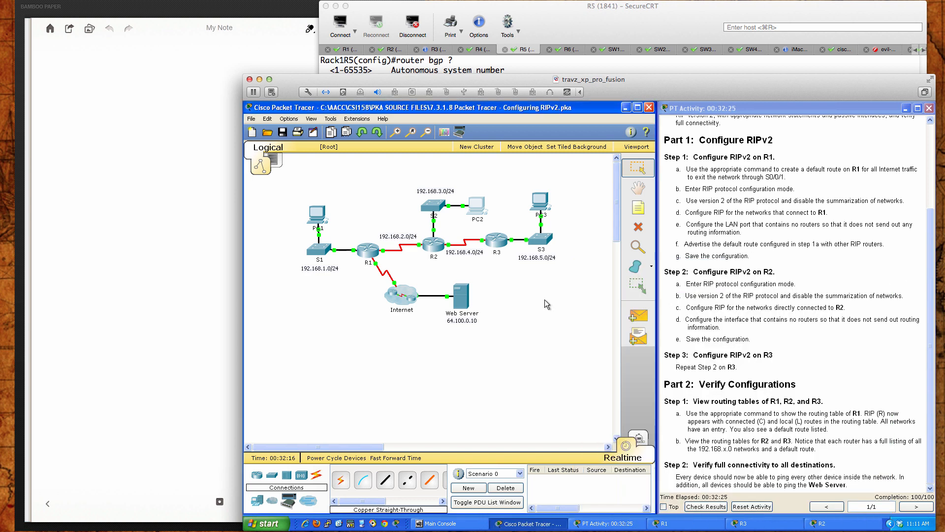
- Open PC1's Command Prompt from the topology and ping the Web Server at 64.100.0.10
click(304, 223)
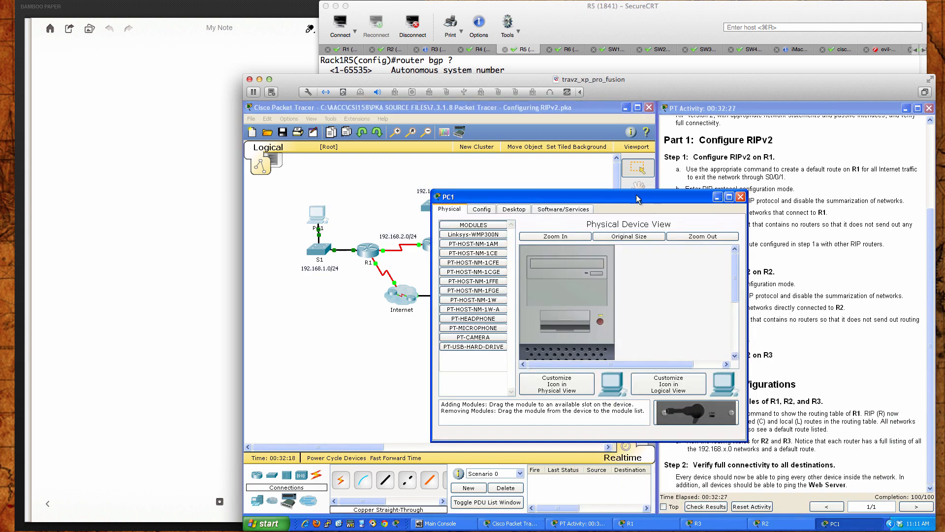
drag(633, 197, 793, 252)
click(671, 264)
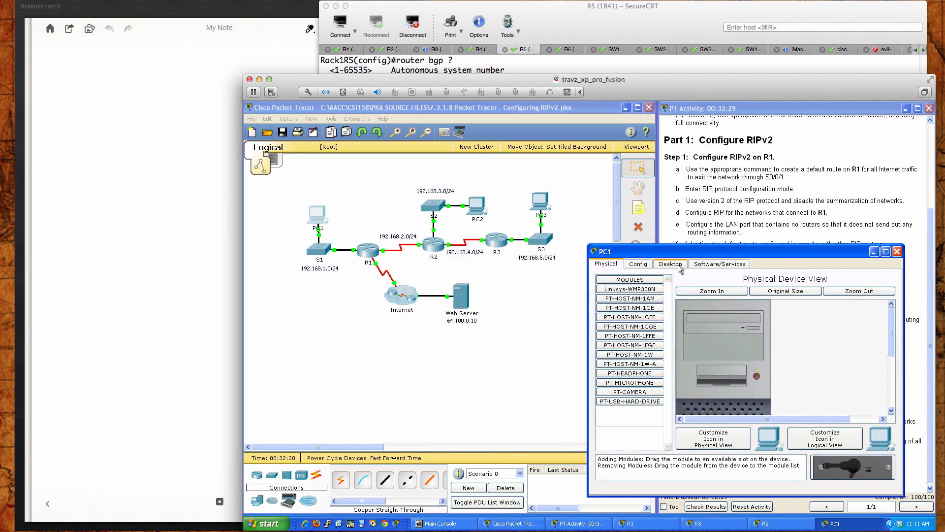
click(802, 301)
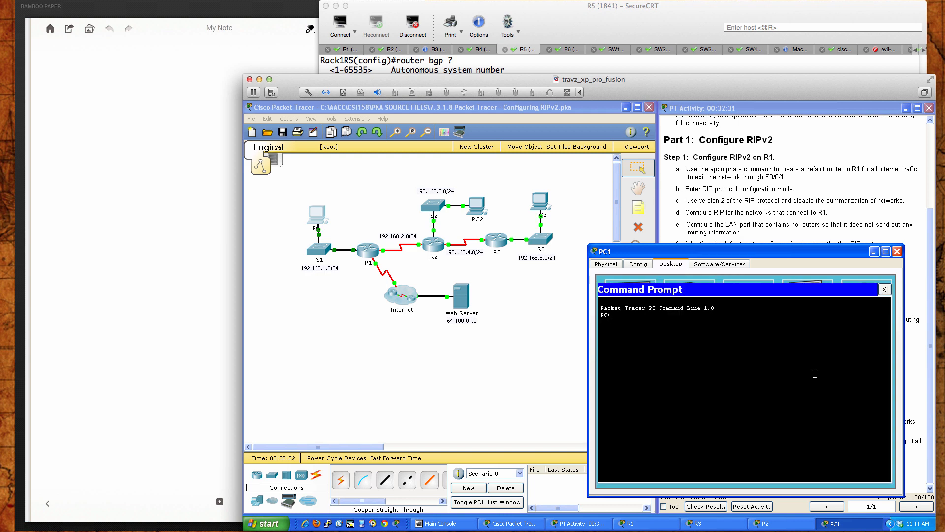
text(ping 64.100.0.10)
key(Return)
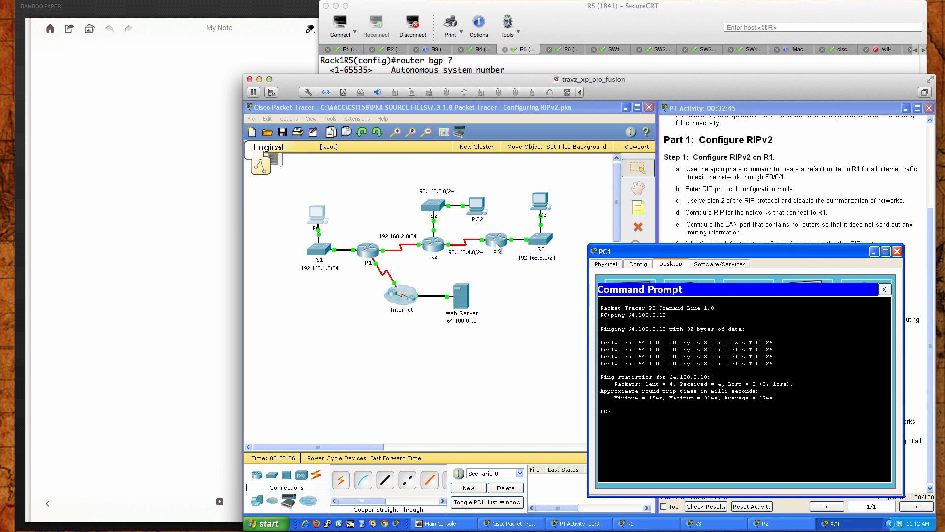
- Close the R2 window, repeat the ping to 64.100.0.10 from PC2's Command Prompt, and close the PC2 window
click(432, 245)
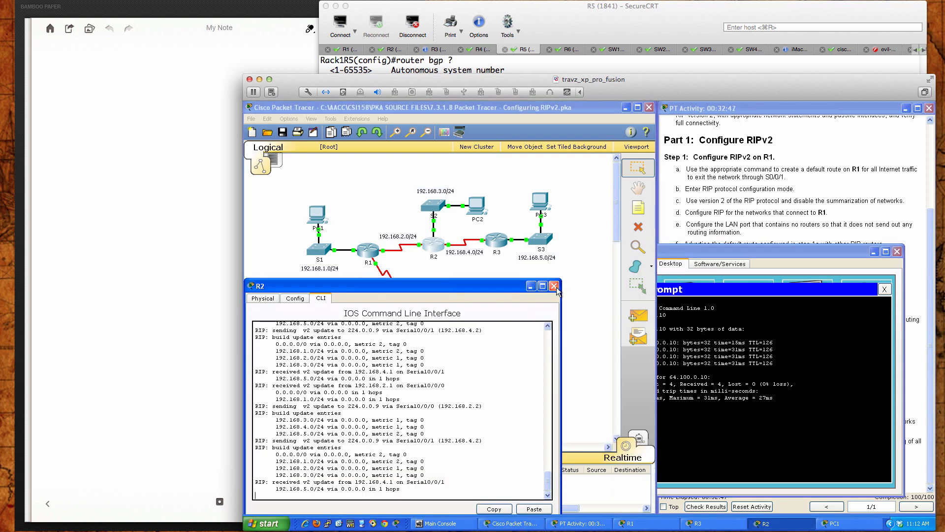
click(555, 286)
click(475, 207)
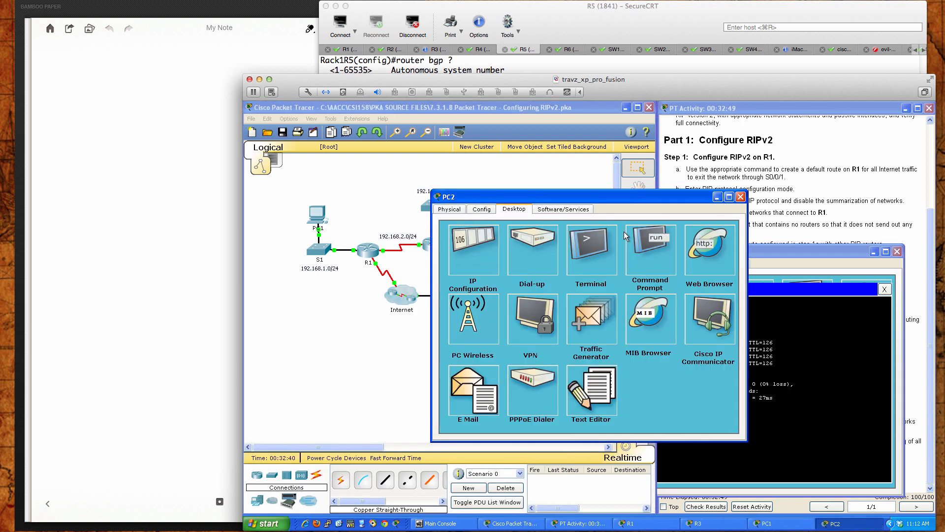
click(627, 237)
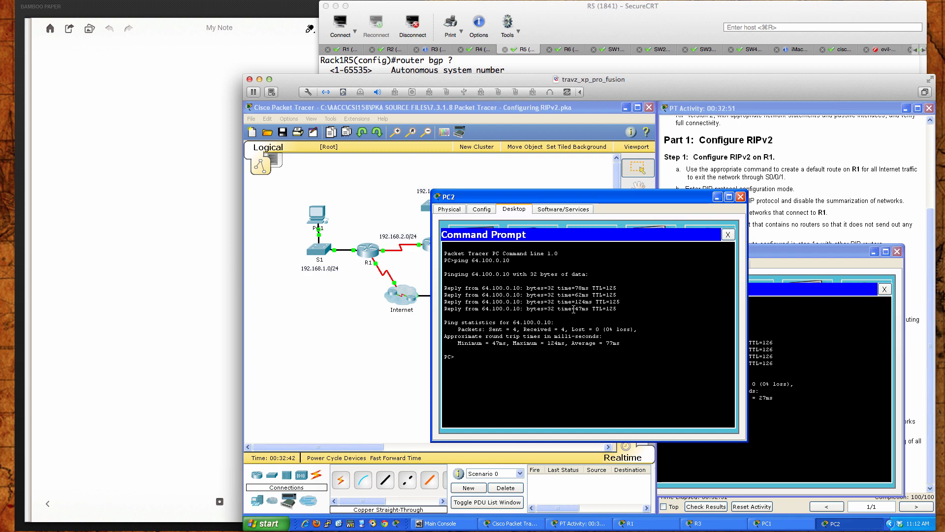
key(Up)
key(Return)
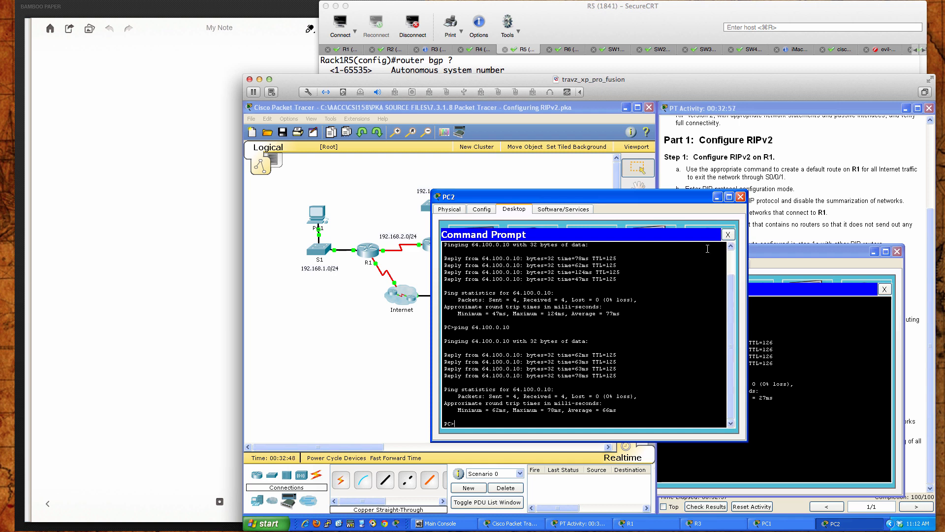
click(741, 197)
- Close the PC1 window and return to the beginning of the activity instructions
click(790, 411)
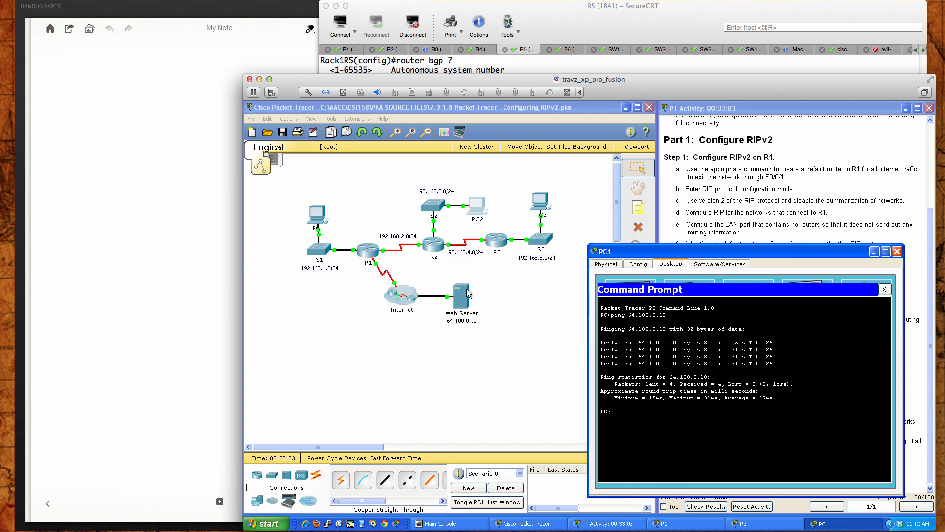
click(897, 251)
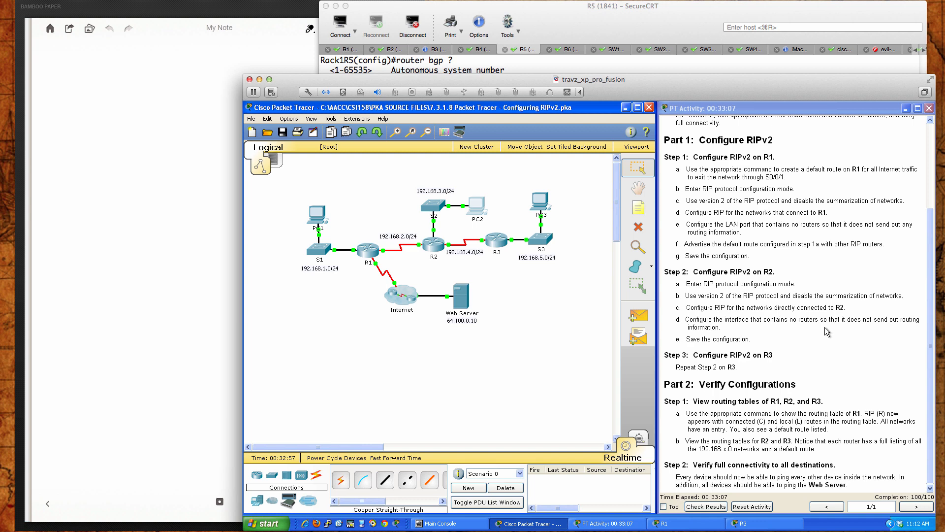
scroll(814, 326, up, 3)
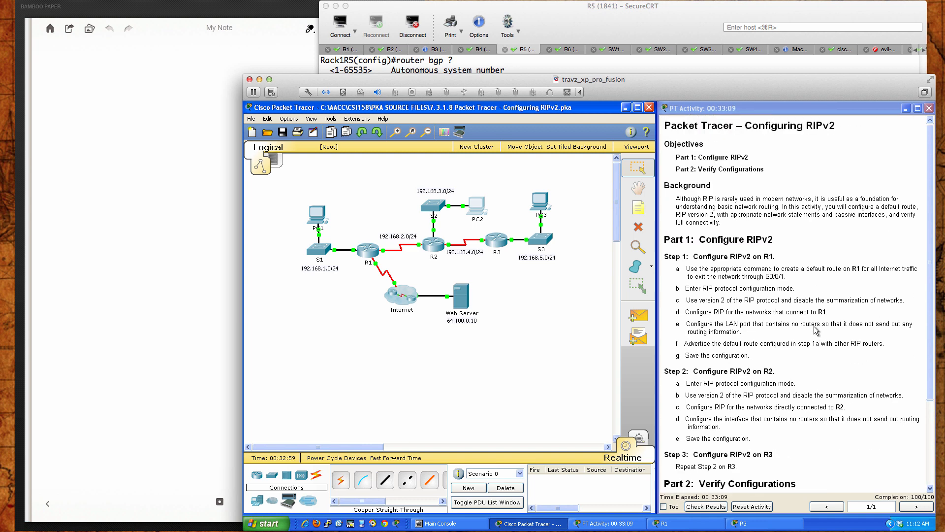